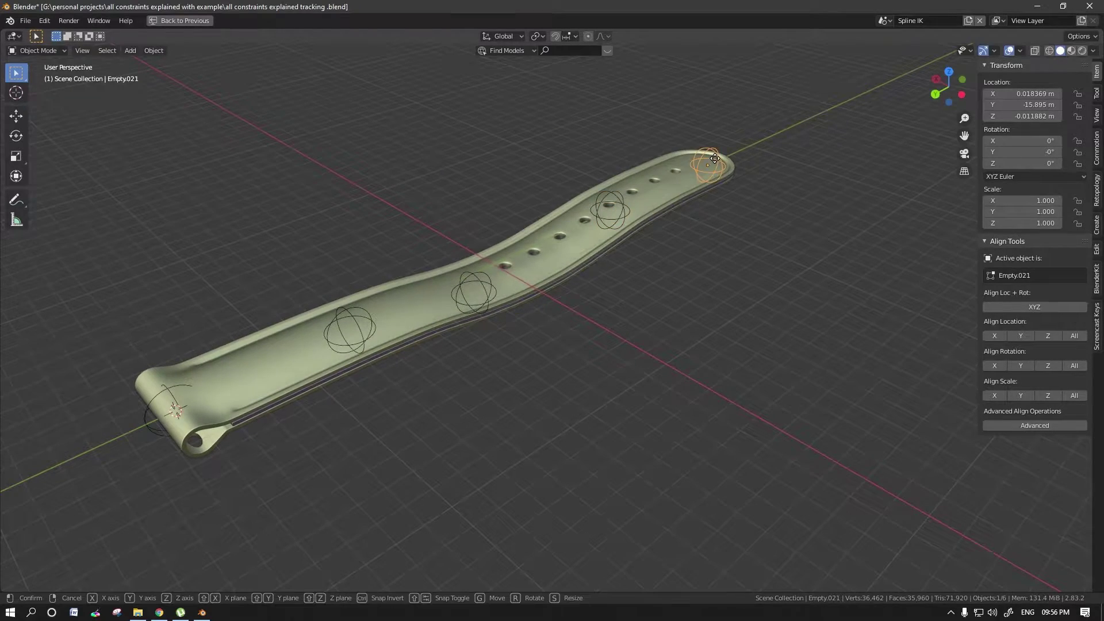
pyautogui.press('Escape')
pyautogui.click(345, 320)
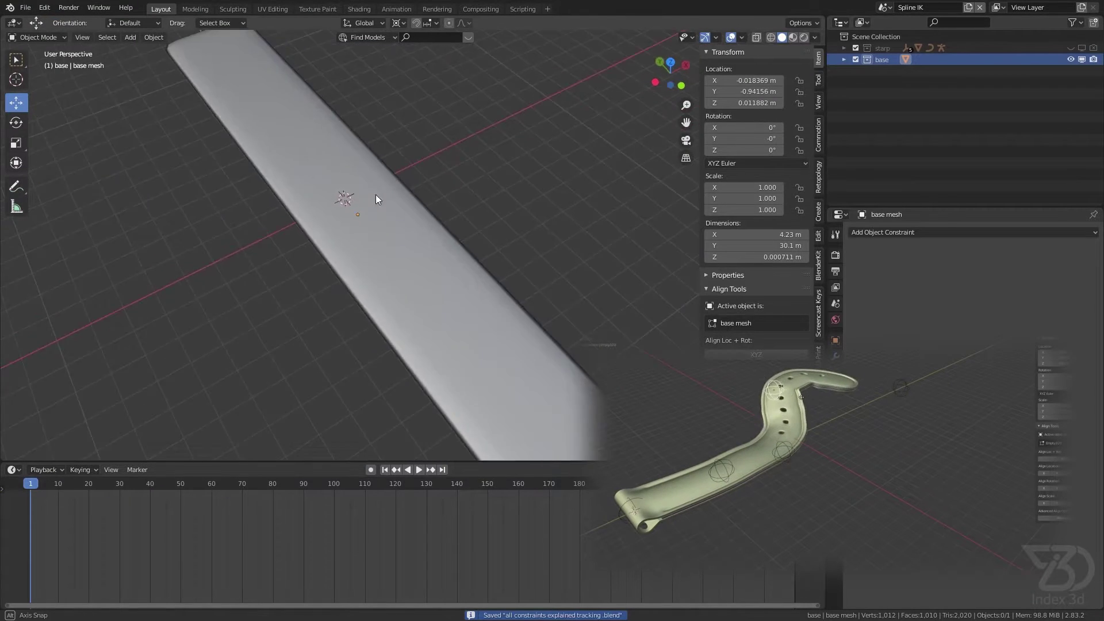
# Examine the finished strap rig by showing the starp collection with the base collection hidden, and restore the original collection visibility
pyautogui.moveTo(375, 195); pyautogui.dragTo(424, 187, button='middle')
pyautogui.moveTo(1070, 47); pyautogui.dragTo(1097, 48)
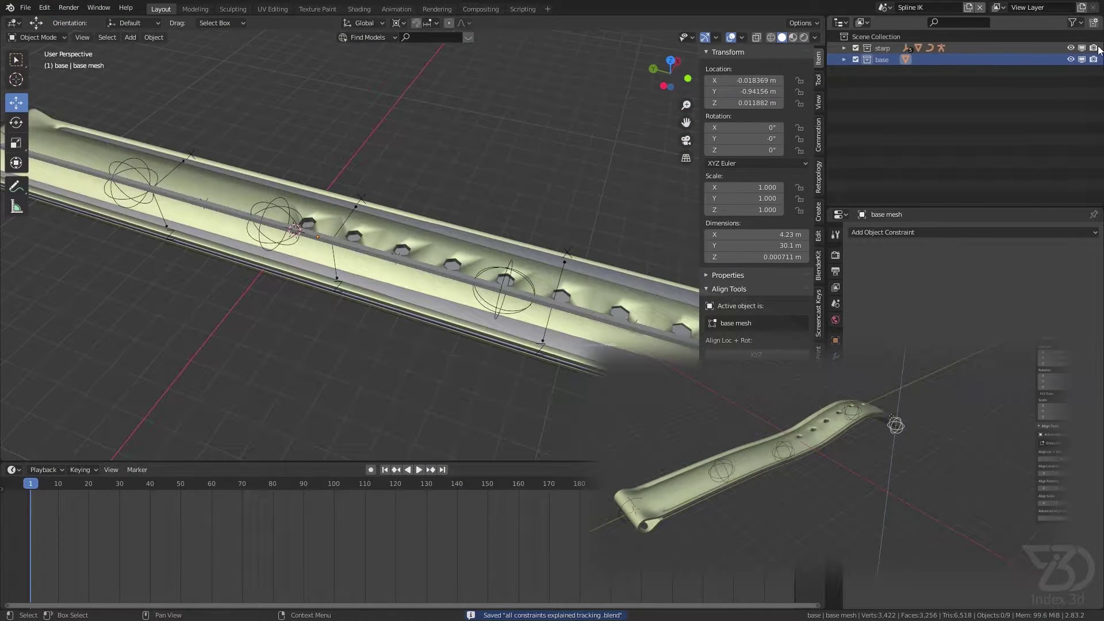
pyautogui.click(1072, 59)
pyautogui.scroll(-5, 414, 207)
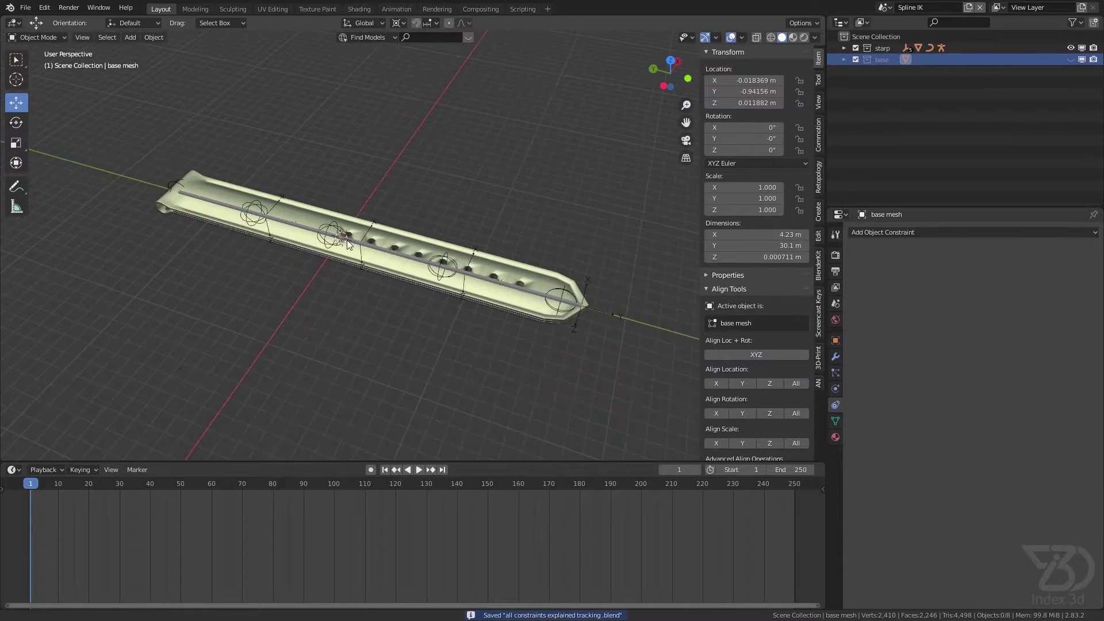
pyautogui.moveTo(347, 240); pyautogui.dragTo(479, 230, button='middle')
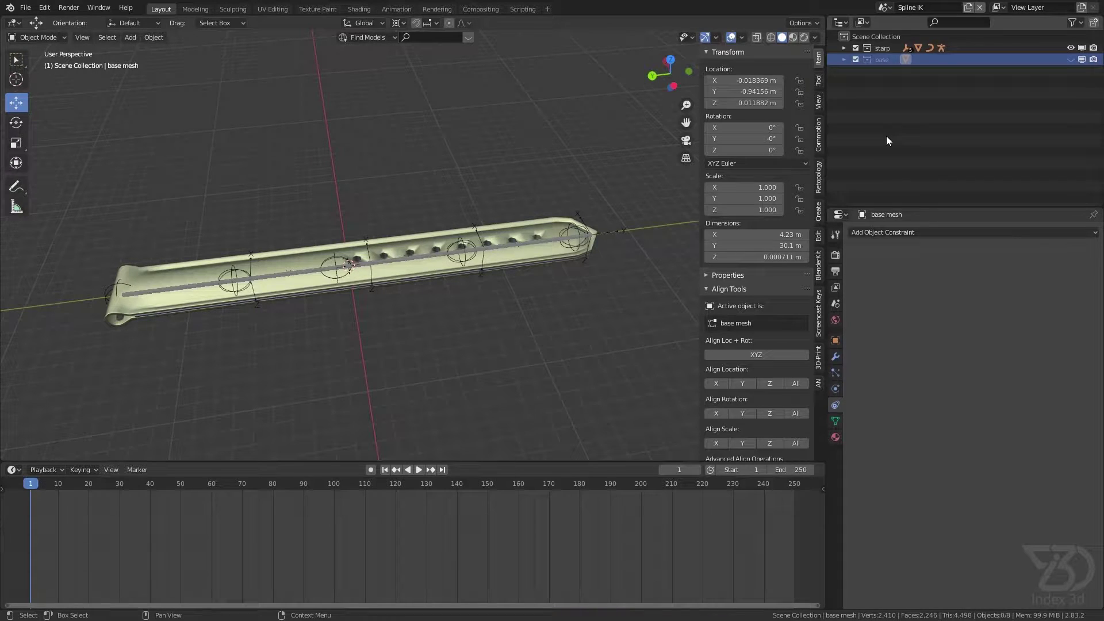
pyautogui.click(1070, 60)
pyautogui.click(1071, 48)
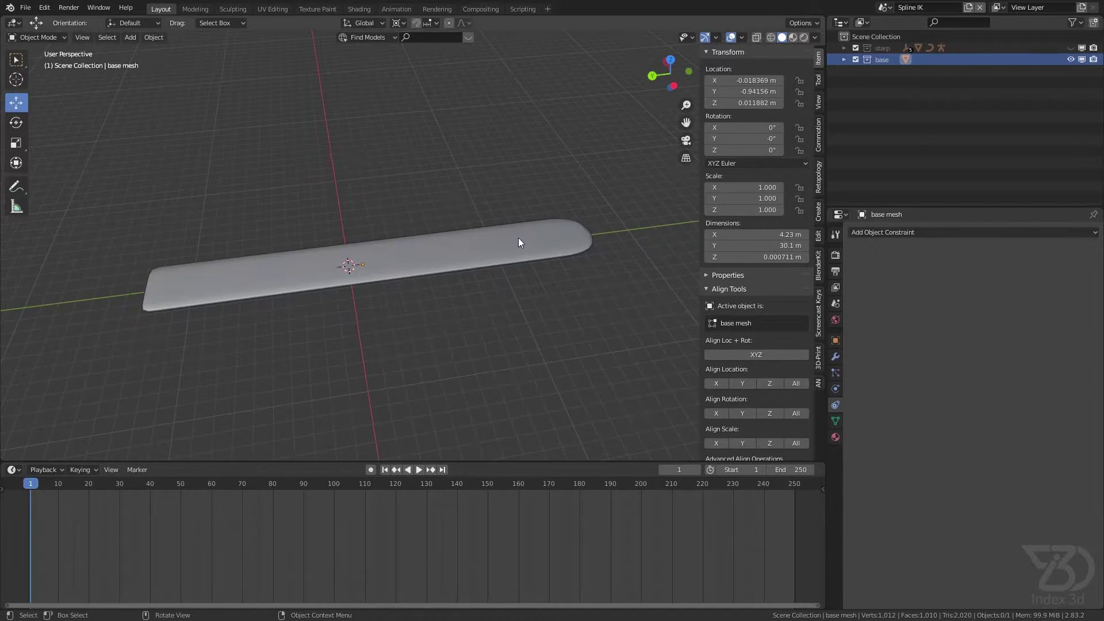
# Select the base mesh, bring up its modifiers and collapse the Solidify modifier's settings
pyautogui.moveTo(520, 242); pyautogui.dragTo(402, 245, button='middle')
pyautogui.click(331, 156)
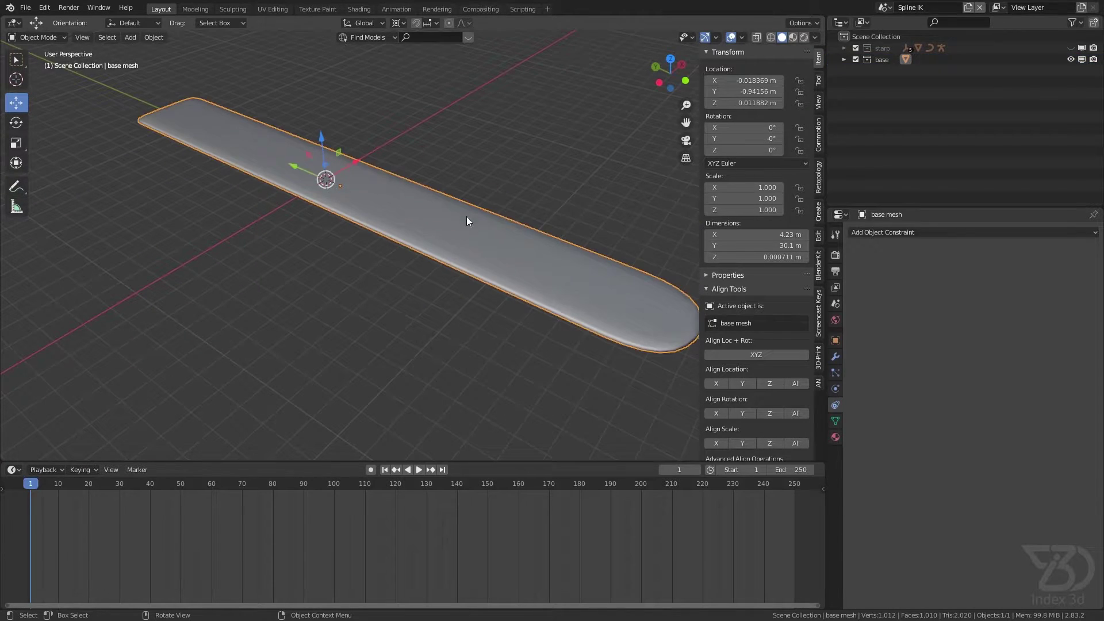
pyautogui.keyDown('shift'); pyautogui.moveTo(467, 221); pyautogui.dragTo(326, 233, button='middle'); pyautogui.keyUp('shift')
pyautogui.click(835, 357)
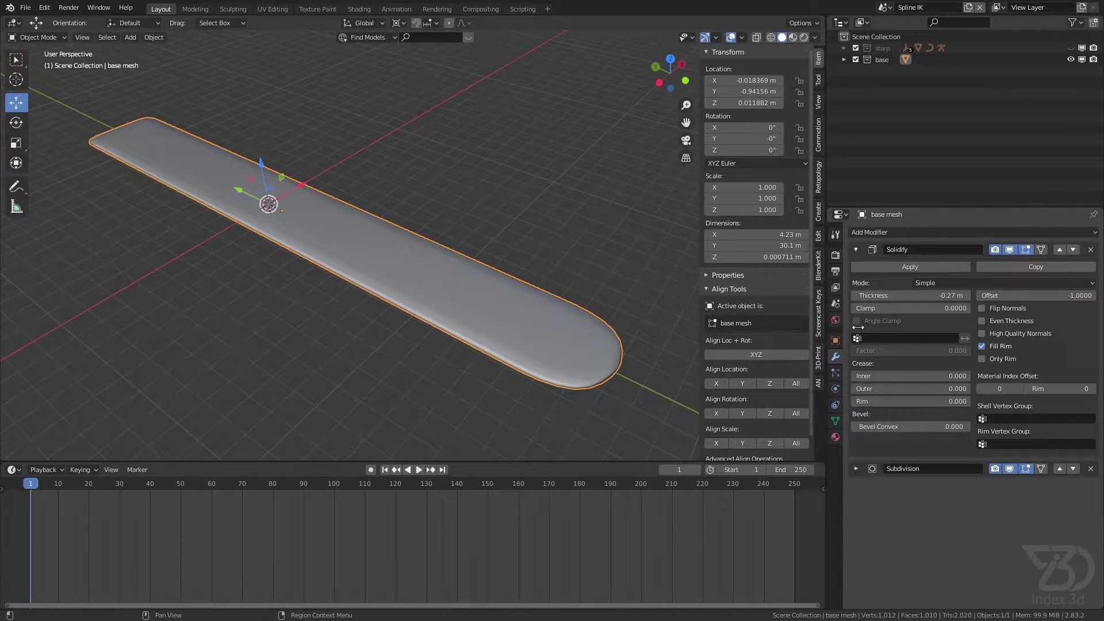
pyautogui.click(853, 250)
pyautogui.click(854, 251)
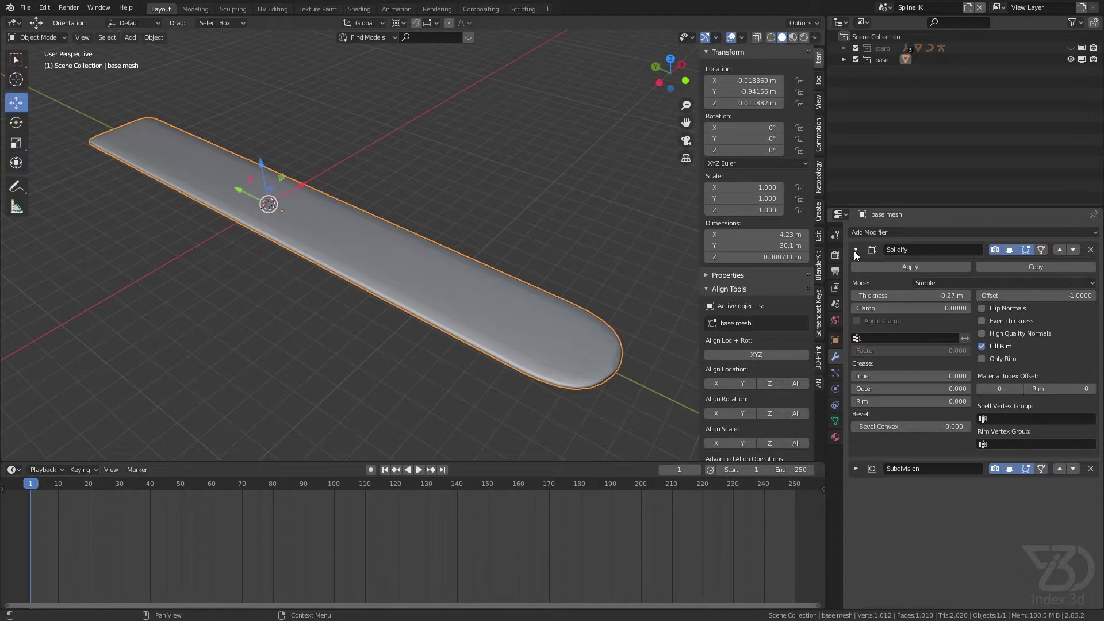
pyautogui.click(854, 250)
# Compare the base mesh with the viewport display of its Solidify and Subdivision modifiers switched off and back on
pyautogui.moveTo(456, 299); pyautogui.dragTo(492, 270, button='middle')
pyautogui.click(1008, 250)
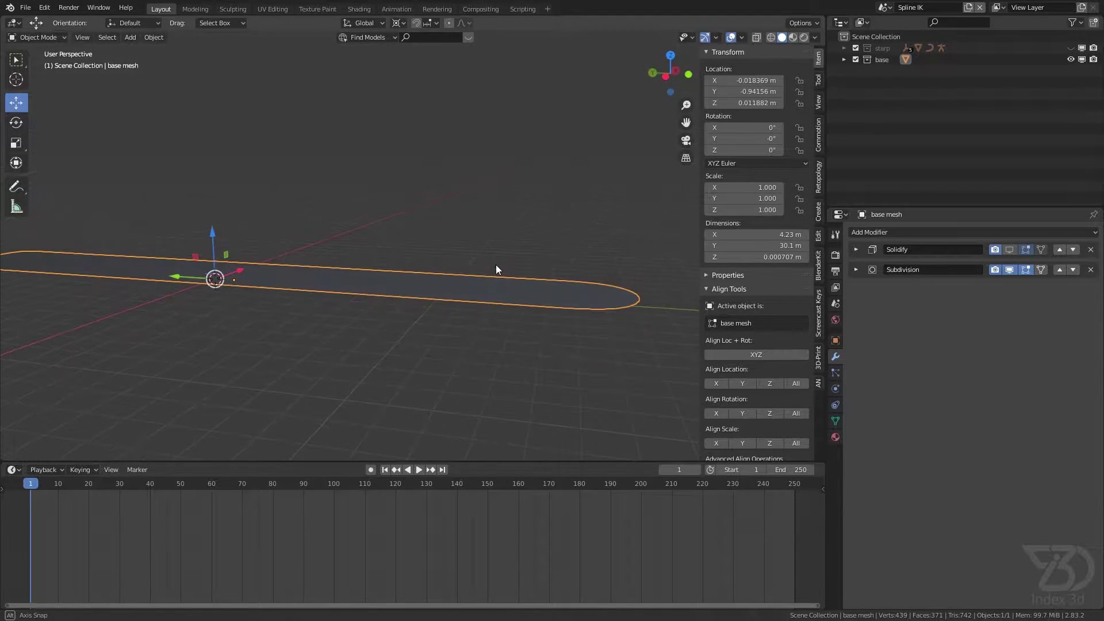
pyautogui.click(1011, 269)
pyautogui.click(1010, 269)
pyautogui.click(1009, 248)
pyautogui.moveTo(480, 256); pyautogui.dragTo(408, 317, button='middle')
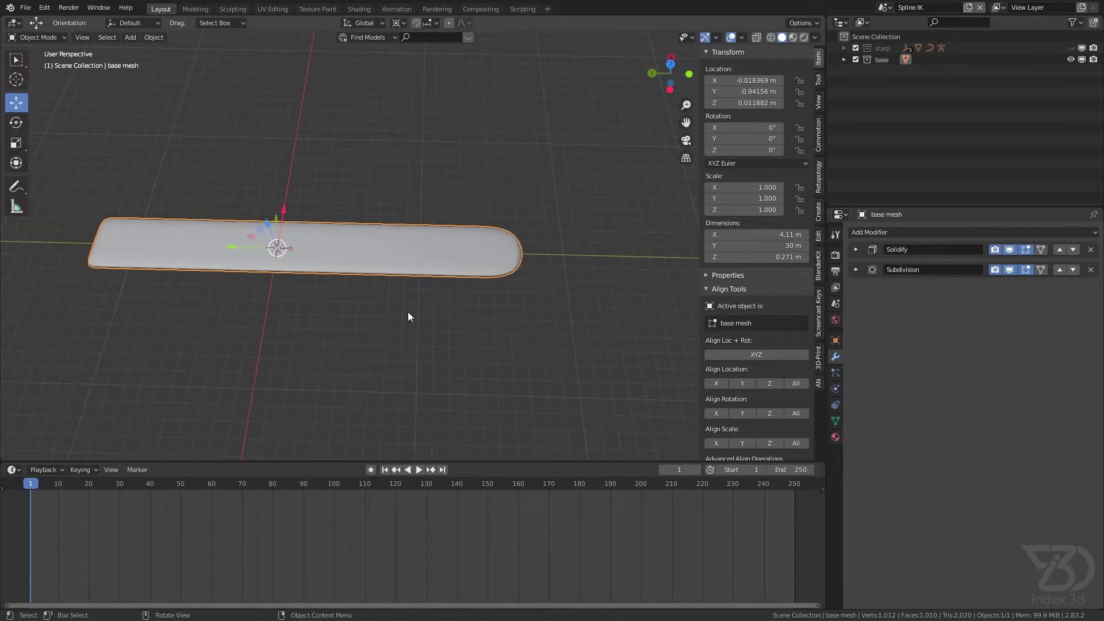
# Save the file and snap the 3D cursor midway between the two middle vertices of the base mesh's square end
pyautogui.hotkey('ctrl', 's')
pyautogui.keyDown('shift'); pyautogui.moveTo(154, 254); pyautogui.dragTo(227, 257, button='middle'); pyautogui.keyUp('shift')
pyautogui.scroll(2, 292, 266)
pyautogui.hotkey('shift', 'a')
pyautogui.moveTo(292, 267)
pyautogui.press('Tab')
pyautogui.scroll(3, 211, 264)
pyautogui.click(213, 274)
pyautogui.keyDown('shift'); pyautogui.click(211, 232); pyautogui.keyUp('shift')
pyautogui.hotkey('shift', 's')
pyautogui.click(247, 309)
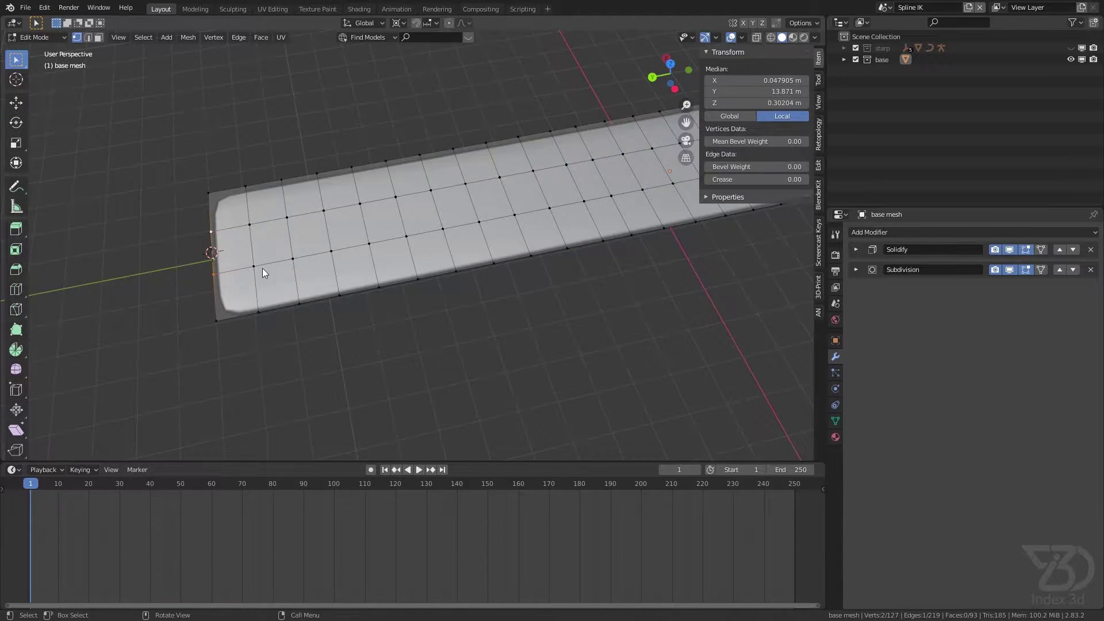
# Leave mesh editing and add a single-bone armature at the 3D cursor on the strap's square end
pyautogui.press('Tab')
pyautogui.scroll(2, 233, 233)
pyautogui.hotkey('shift', 'a')
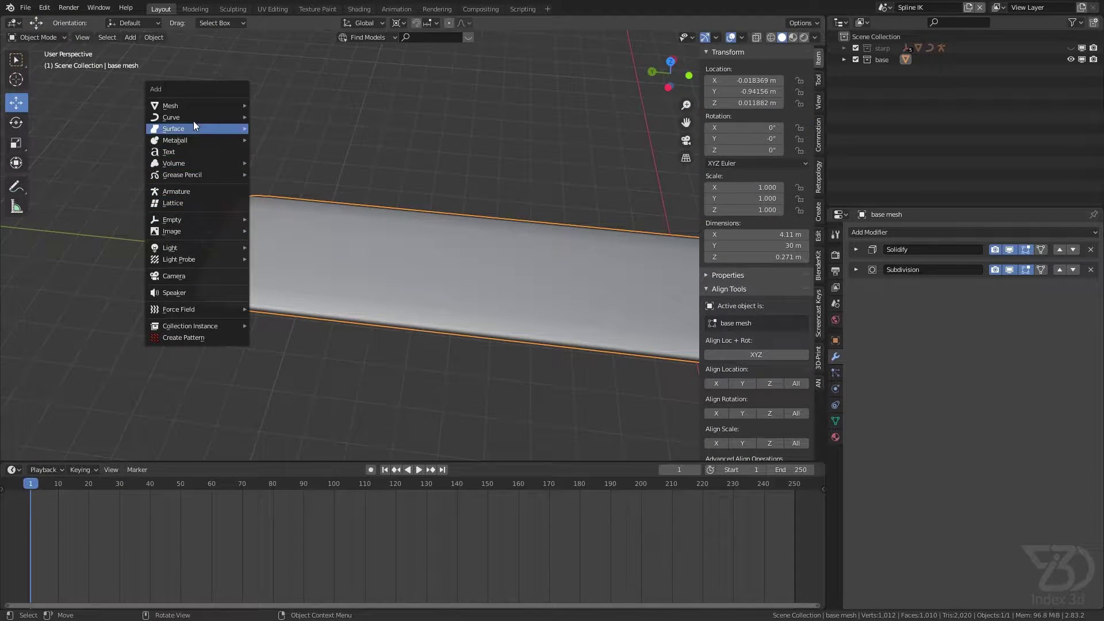
pyautogui.moveTo(192, 222)
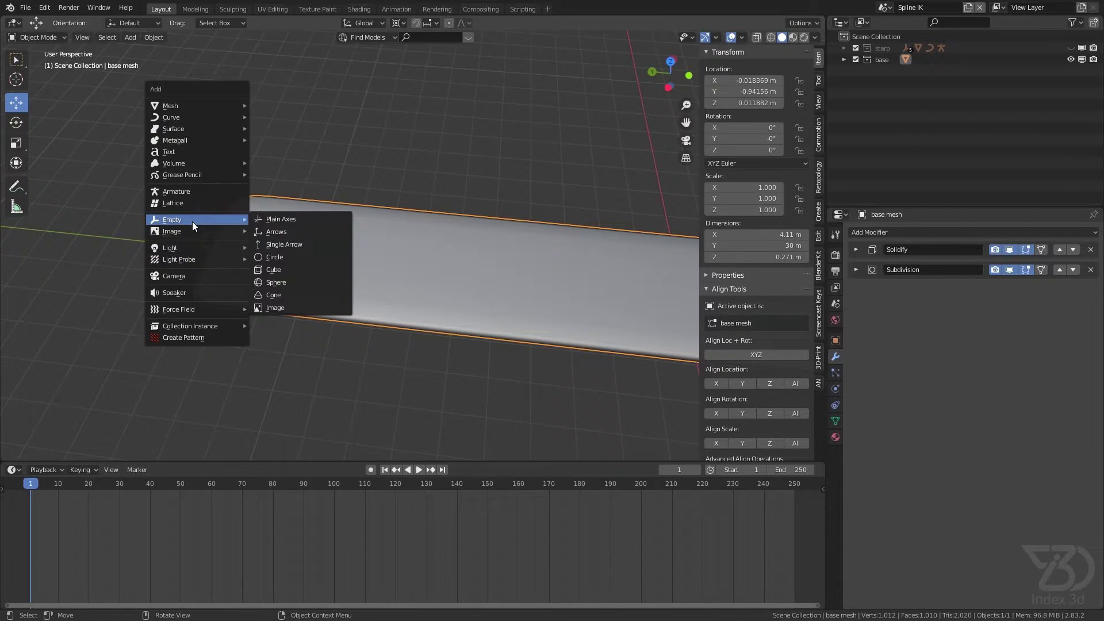
pyautogui.click(184, 191)
pyautogui.moveTo(229, 203); pyautogui.dragTo(264, 211, button='middle')
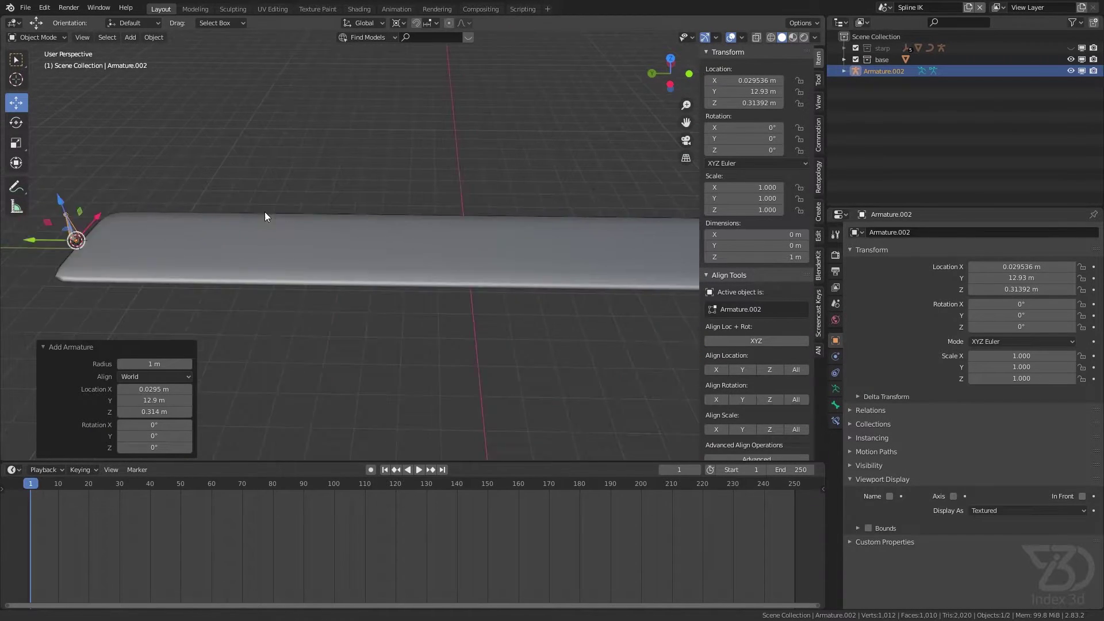
# Snap the 3D cursor to the outermost vertex at the tip of the base mesh's rounded end
pyautogui.moveTo(519, 224)
pyautogui.keyDown('shift'); pyautogui.mouseDown(button='middle')
pyautogui.moveTo(144, 220)
pyautogui.moveTo(525, 239)
pyautogui.moveTo(514, 238)
pyautogui.mouseUp(button='middle'); pyautogui.keyUp('shift')
pyautogui.click(545, 239)
pyautogui.click(526, 237)
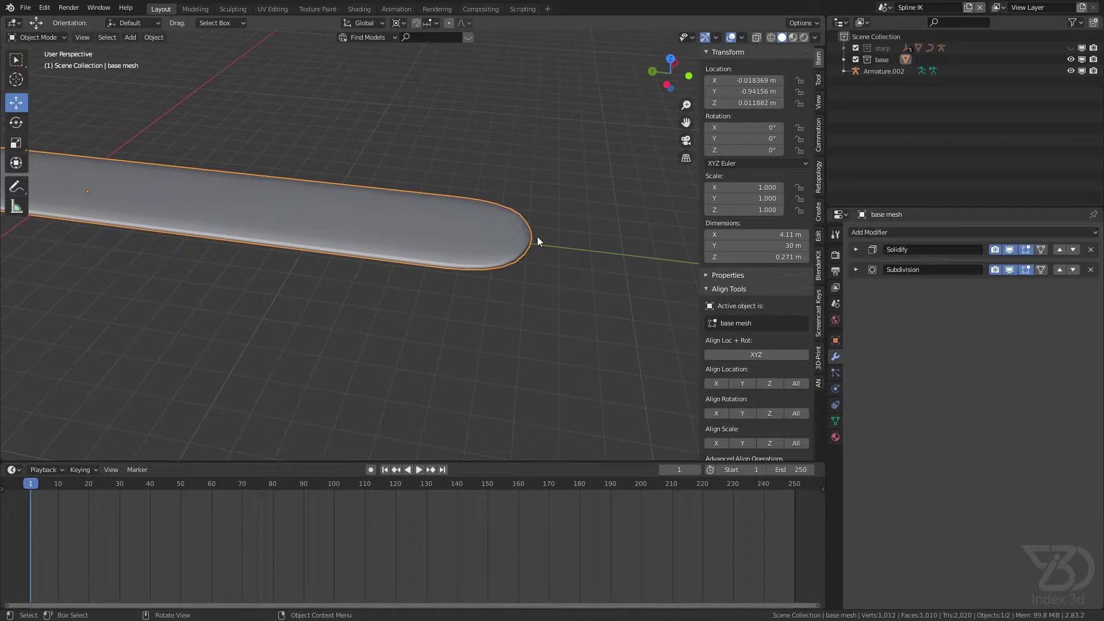
pyautogui.press('Tab')
pyautogui.click(537, 236)
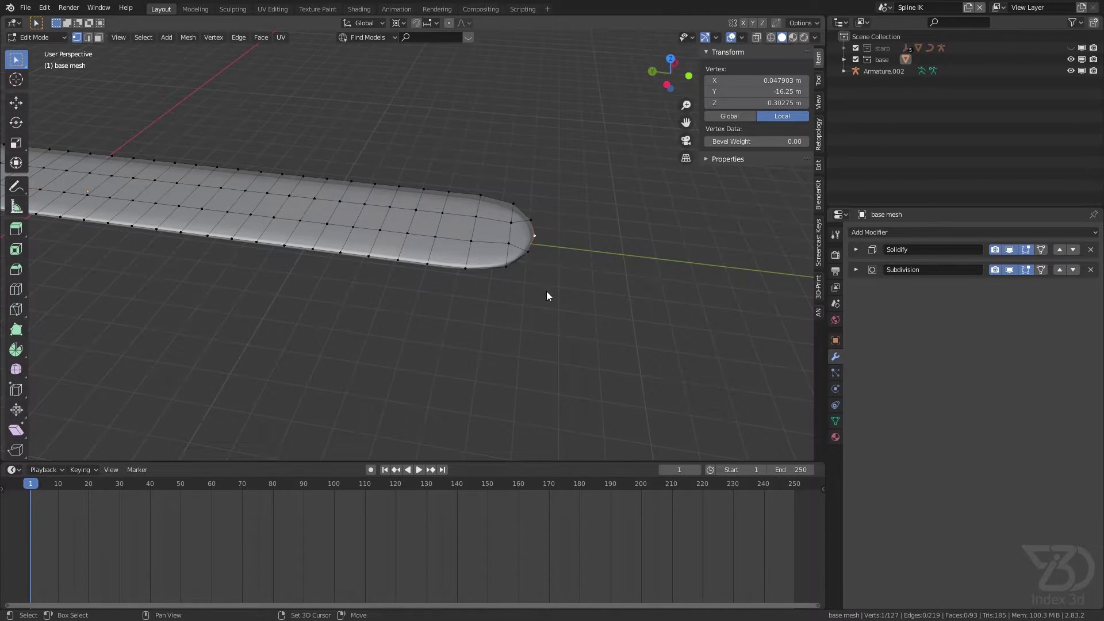
pyautogui.scroll(-4, 380, 246)
pyautogui.keyDown('shift'); pyautogui.moveTo(291, 245); pyautogui.dragTo(564, 278, button='middle'); pyautogui.keyUp('shift')
pyautogui.scroll(3, 314, 222)
pyautogui.press('Tab')
# Edit the armature and snap the bone's tail to the 3D cursor so the bone spans the full strap
pyautogui.click(315, 218)
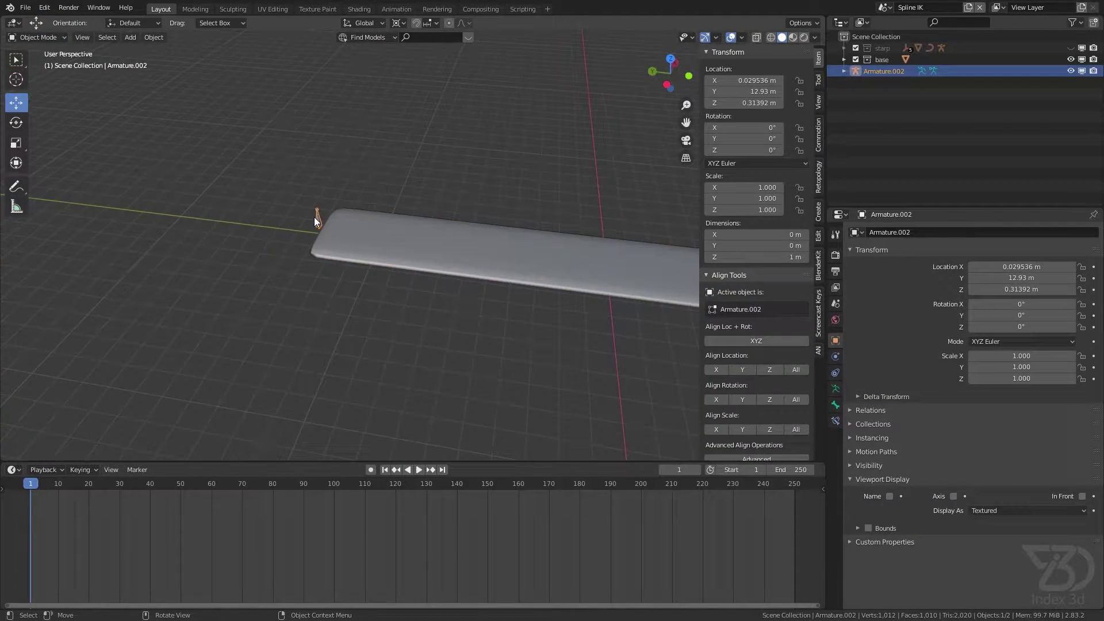
pyautogui.scroll(3, 316, 213)
pyautogui.press('Tab')
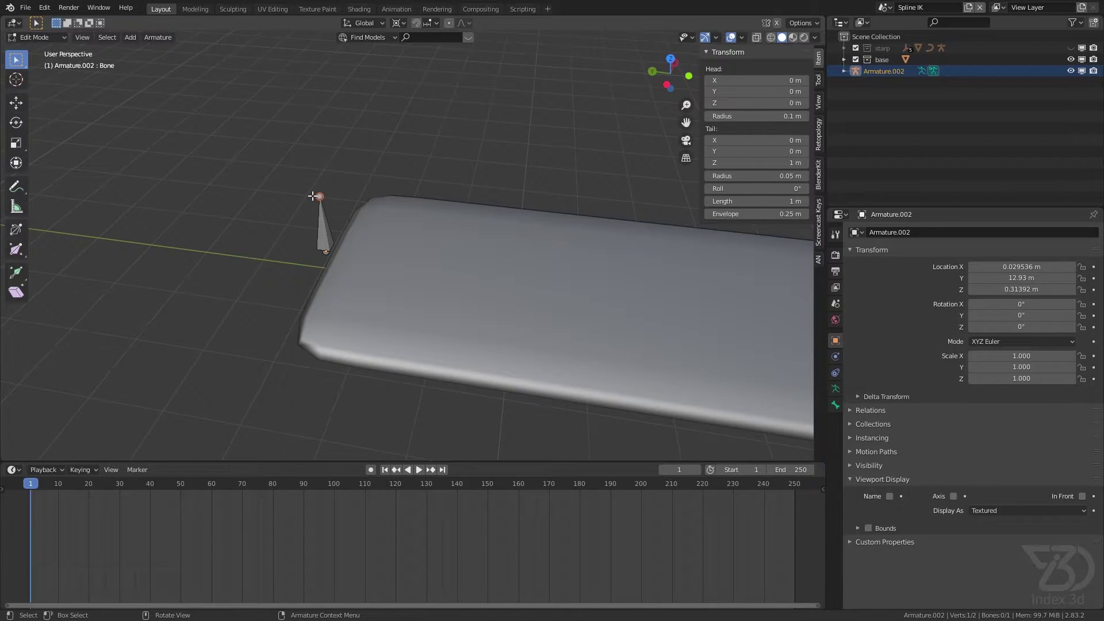
pyautogui.scroll(-6, 316, 197)
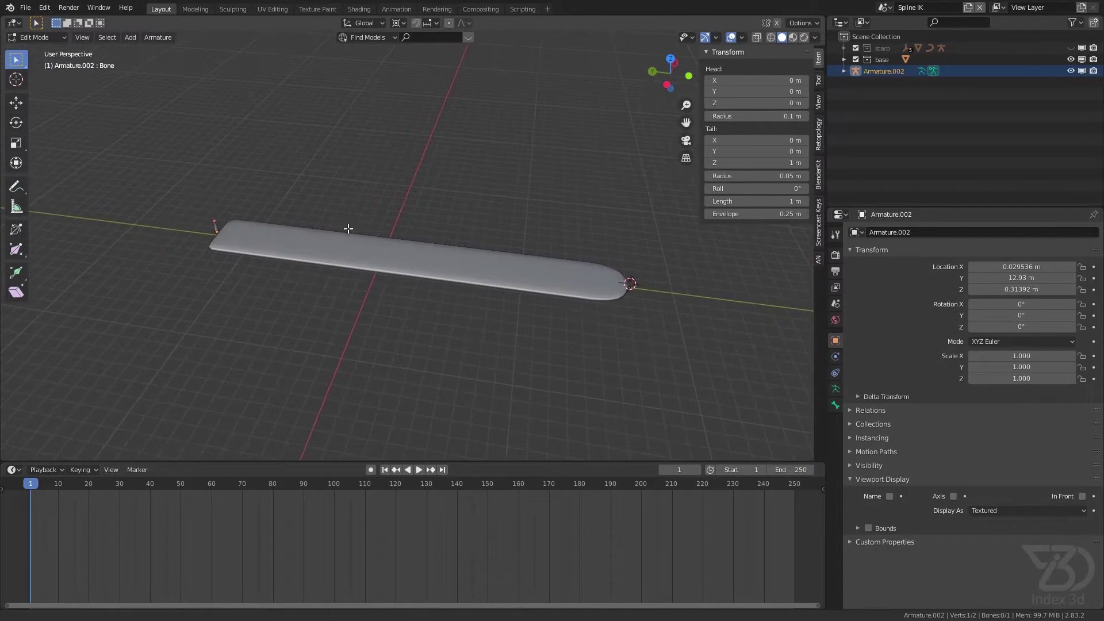
pyautogui.keyDown('shift'); pyautogui.moveTo(348, 229); pyautogui.dragTo(348, 229, button='middle'); pyautogui.keyUp('shift')
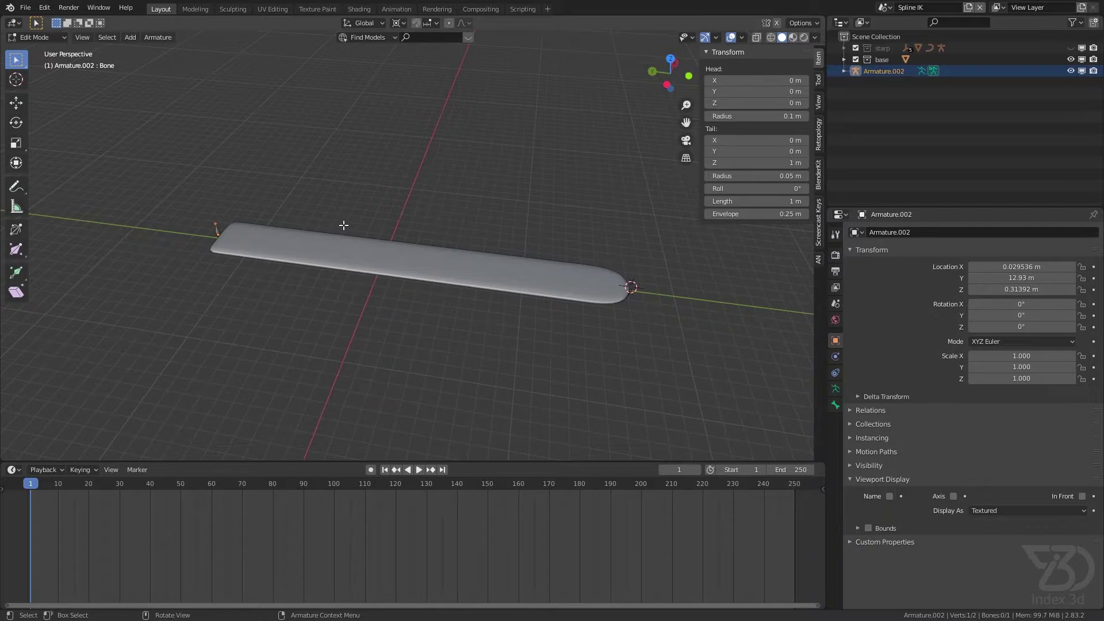
pyautogui.click(347, 147)
pyautogui.keyDown('shift'); pyautogui.moveTo(572, 240); pyautogui.dragTo(322, 182, button='middle'); pyautogui.keyUp('shift')
pyautogui.scroll(4, 402, 195)
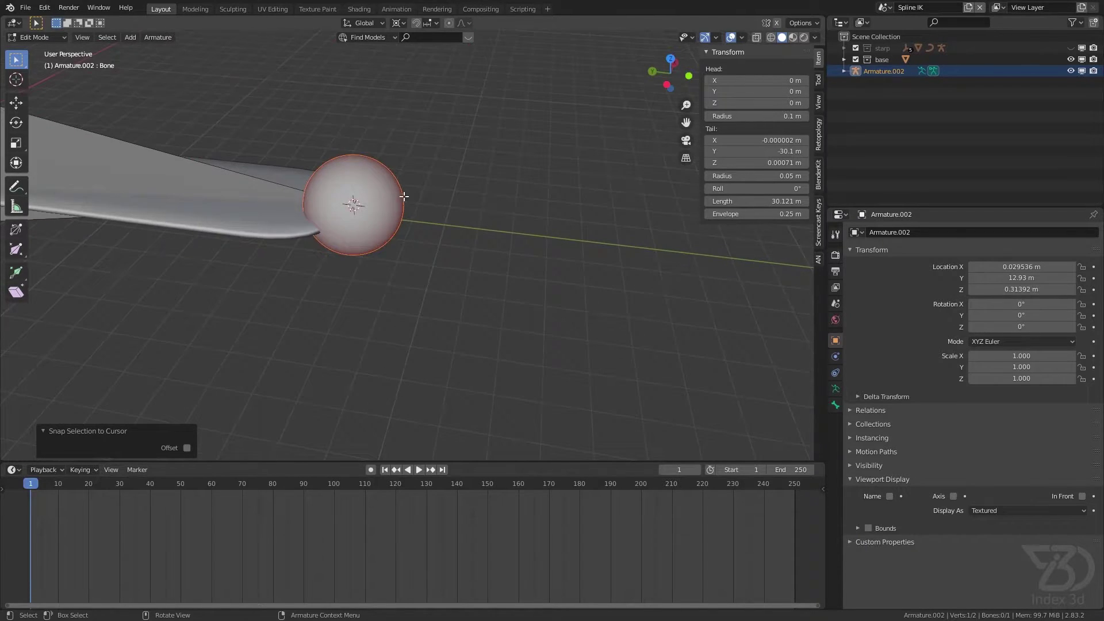
pyautogui.scroll(-3, 314, 214)
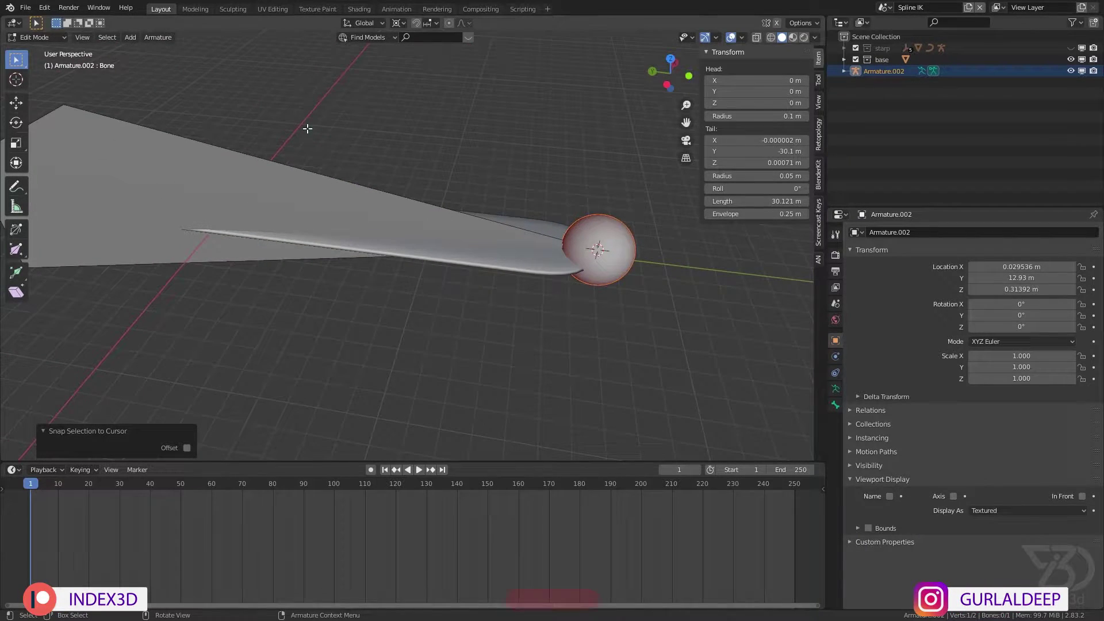
# Select the whole bone and set the armature's viewport display to B-Bone
pyautogui.moveTo(128, 429); pyautogui.dragTo(338, 219, button='middle')
pyautogui.click(337, 206)
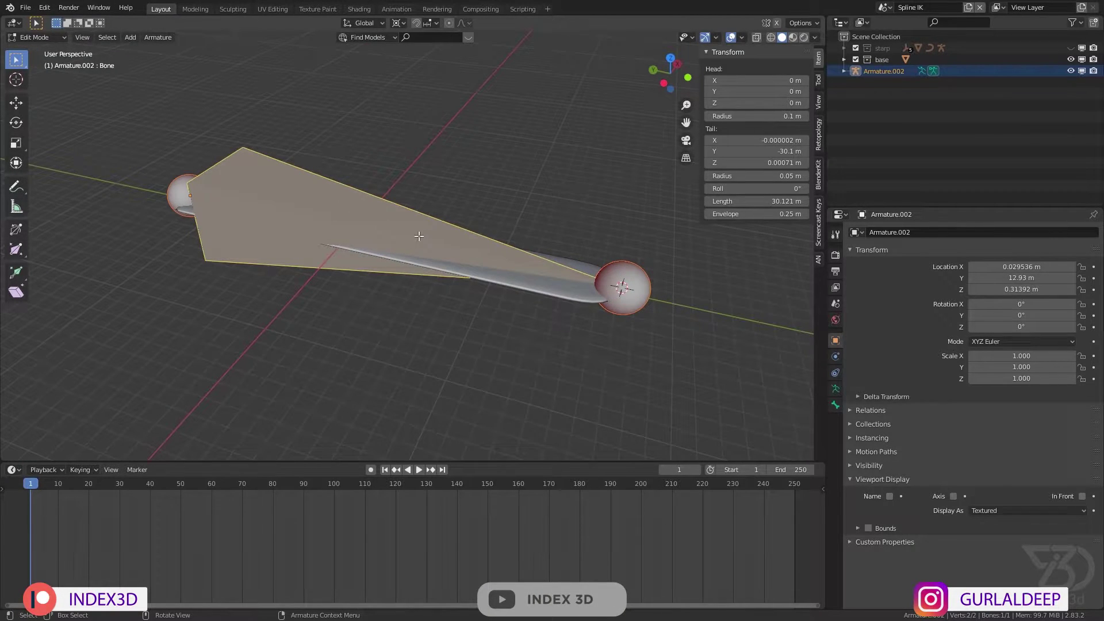
pyautogui.click(836, 389)
pyautogui.click(992, 407)
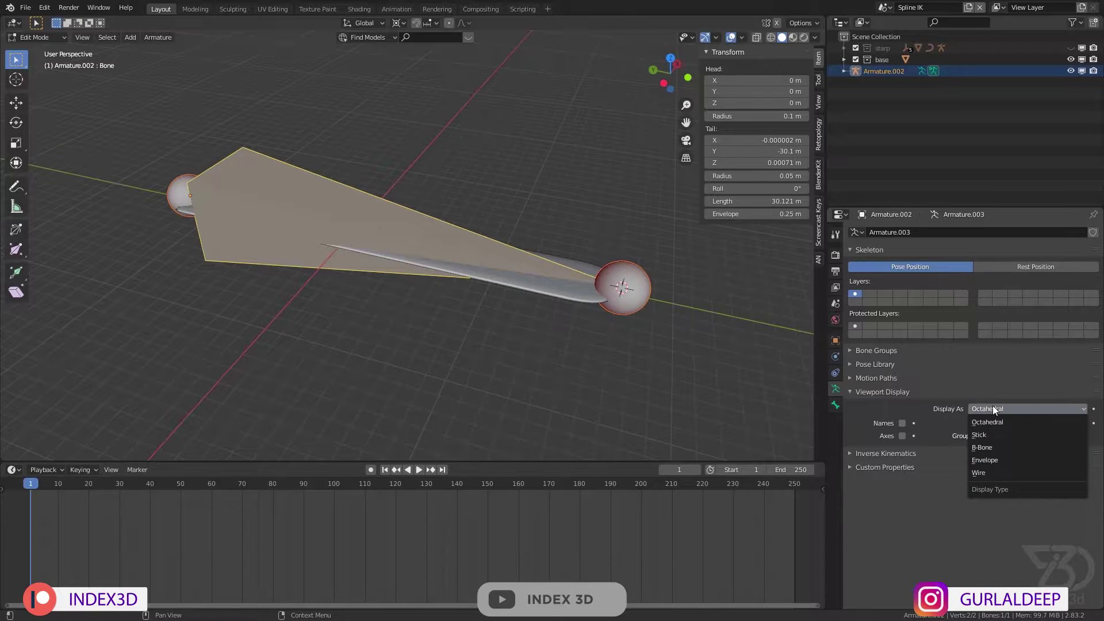
pyautogui.click(992, 407)
pyautogui.click(996, 409)
pyautogui.click(986, 446)
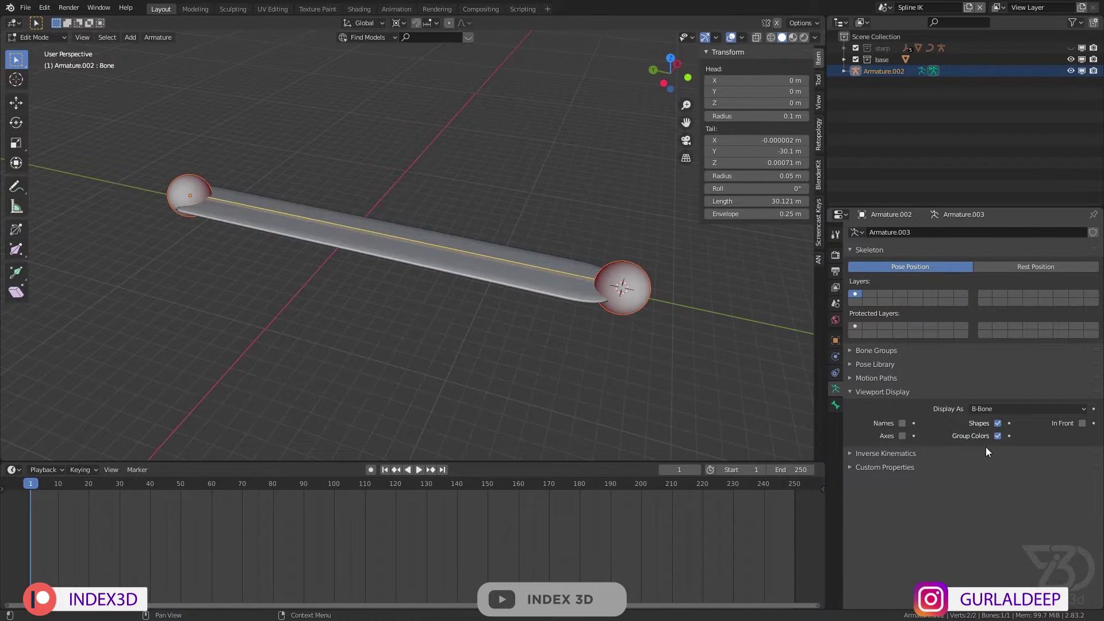
# Set the bone's Bendy Bones segments to 5 and inspect the divisions along the strap
pyautogui.click(835, 405)
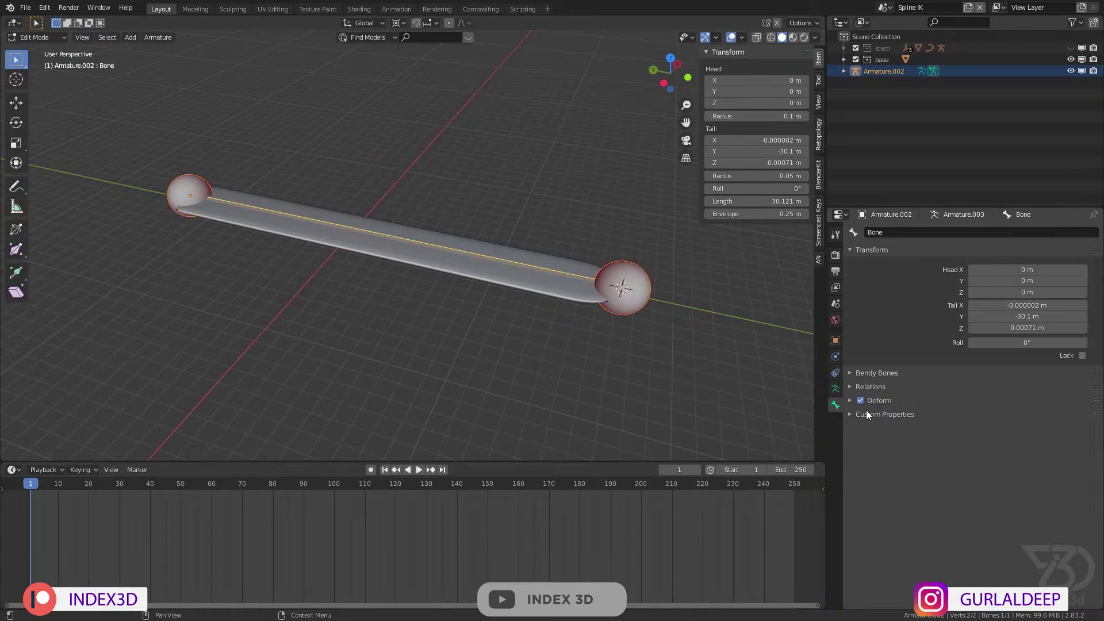
pyautogui.click(850, 372)
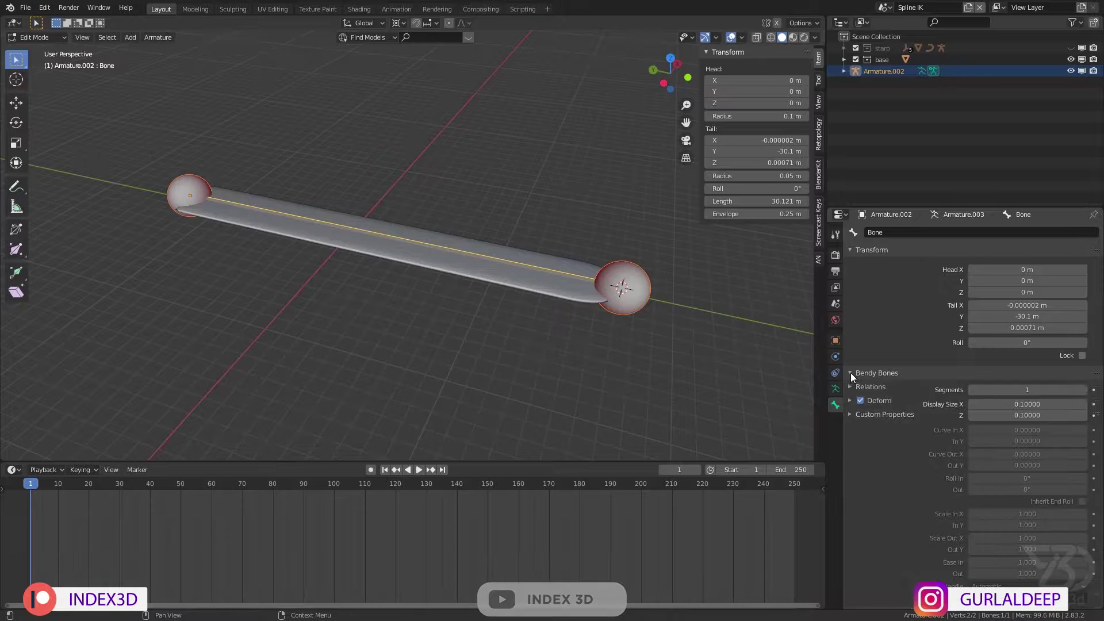
pyautogui.click(1026, 391)
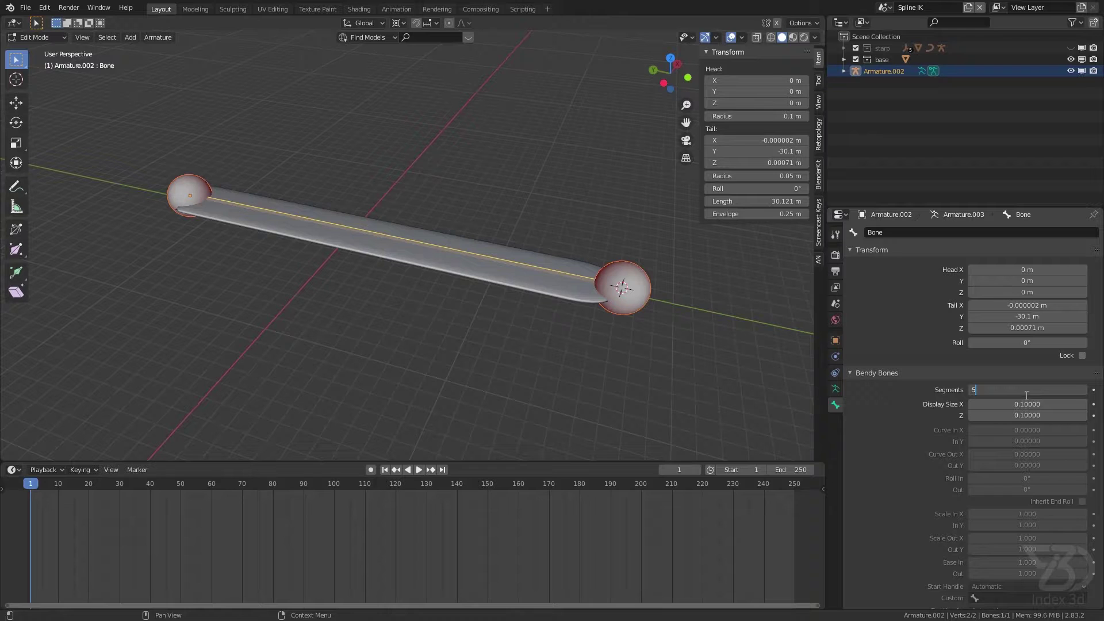
pyautogui.write('5')
pyautogui.press('Return')
pyautogui.scroll(6, 499, 220)
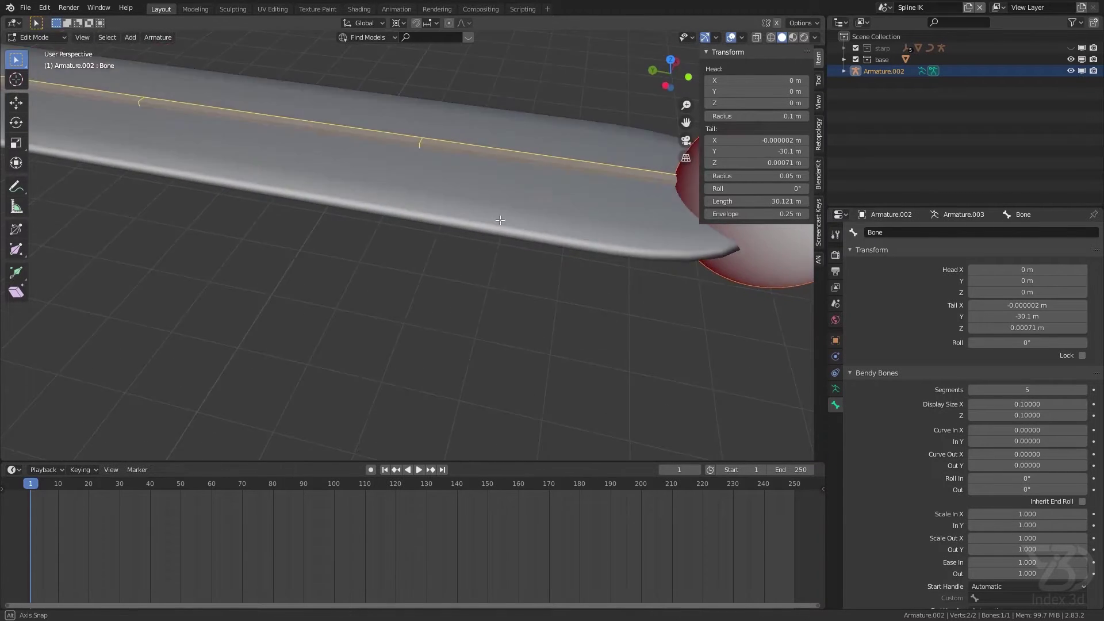
pyautogui.moveTo(500, 219); pyautogui.dragTo(498, 248, button='middle')
pyautogui.scroll(-3, 498, 249)
pyautogui.keyDown('shift'); pyautogui.moveTo(412, 138); pyautogui.dragTo(459, 217, button='middle'); pyautogui.keyUp('shift')
pyautogui.keyDown('shift'); pyautogui.moveTo(262, 214); pyautogui.dragTo(259, 225, button='middle'); pyautogui.keyUp('shift')
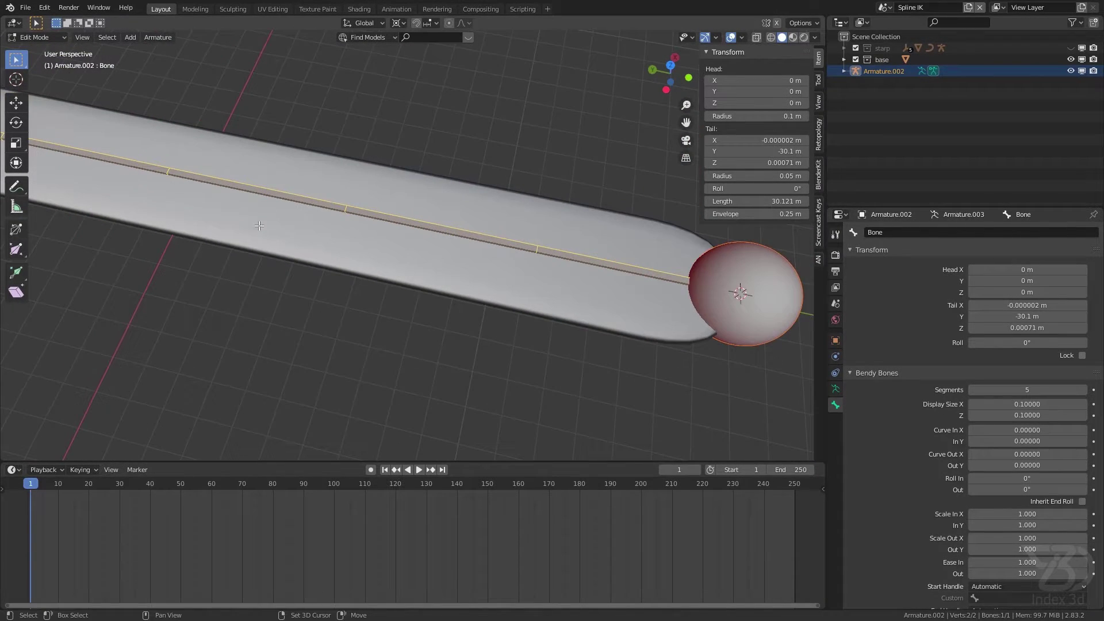
# Set the armature's viewport display to Octahedral and view the whole bone along the strap
pyautogui.click(835, 389)
pyautogui.click(1007, 409)
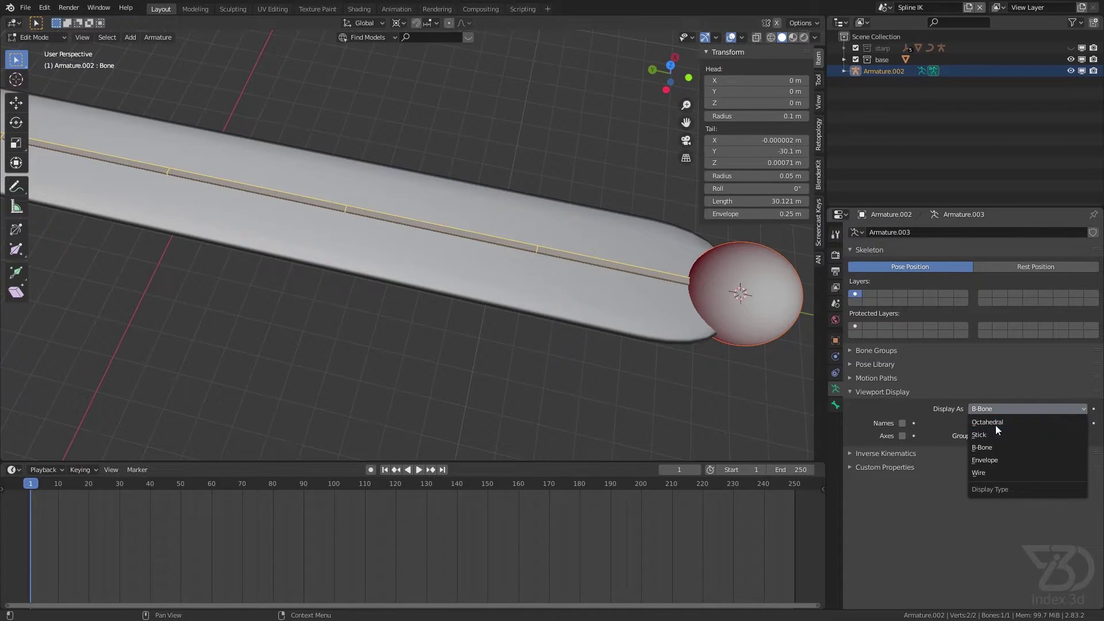
pyautogui.click(998, 424)
pyautogui.scroll(-5, 506, 248)
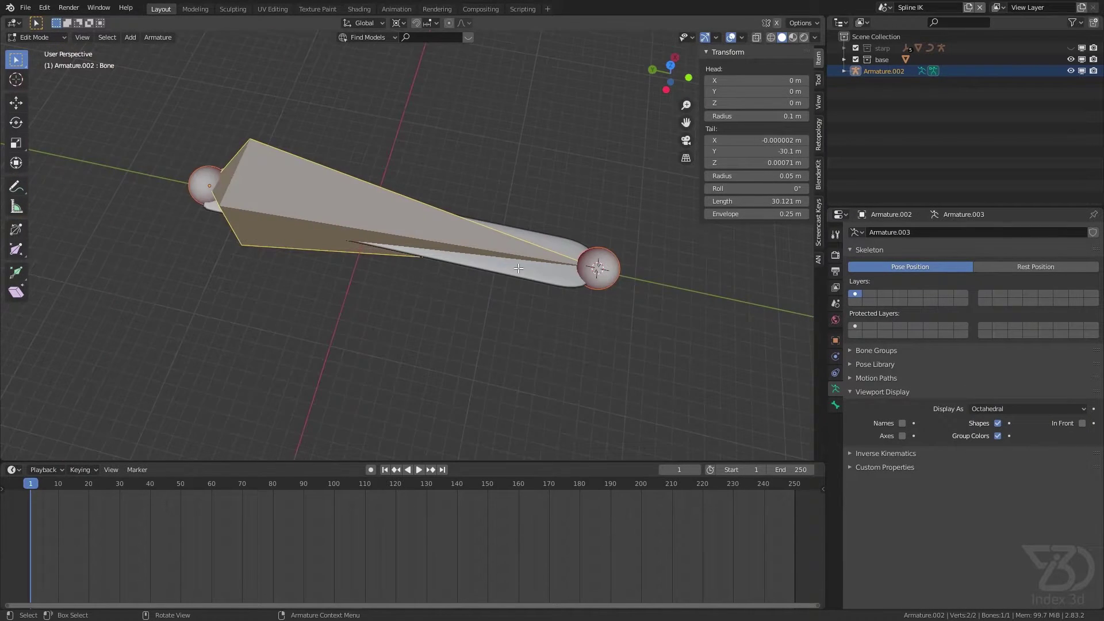
pyautogui.moveTo(391, 220)
pyautogui.keyDown('shift'); pyautogui.mouseDown(button='middle')
pyautogui.moveTo(443, 248)
pyautogui.moveTo(387, 218)
pyautogui.mouseUp(button='middle'); pyautogui.keyUp('shift')
pyautogui.scroll(-1, 449, 253)
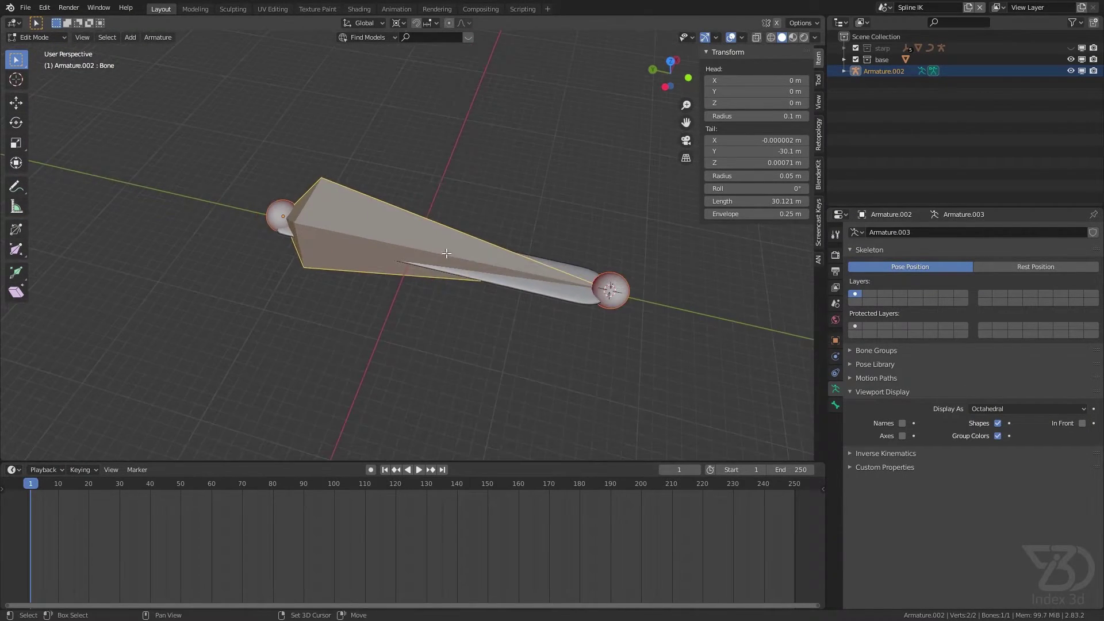
pyautogui.keyDown('shift'); pyautogui.moveTo(452, 280); pyautogui.dragTo(410, 292, button='middle'); pyautogui.keyUp('shift')
pyautogui.scroll(2, 409, 293)
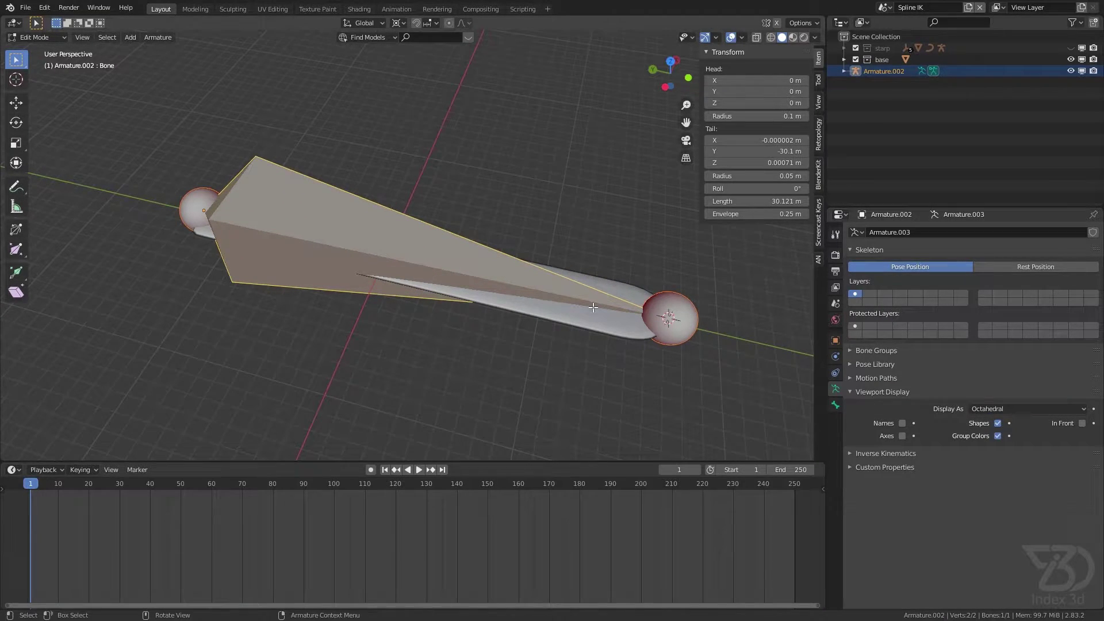
pyautogui.moveTo(396, 225); pyautogui.dragTo(412, 235, button='middle')
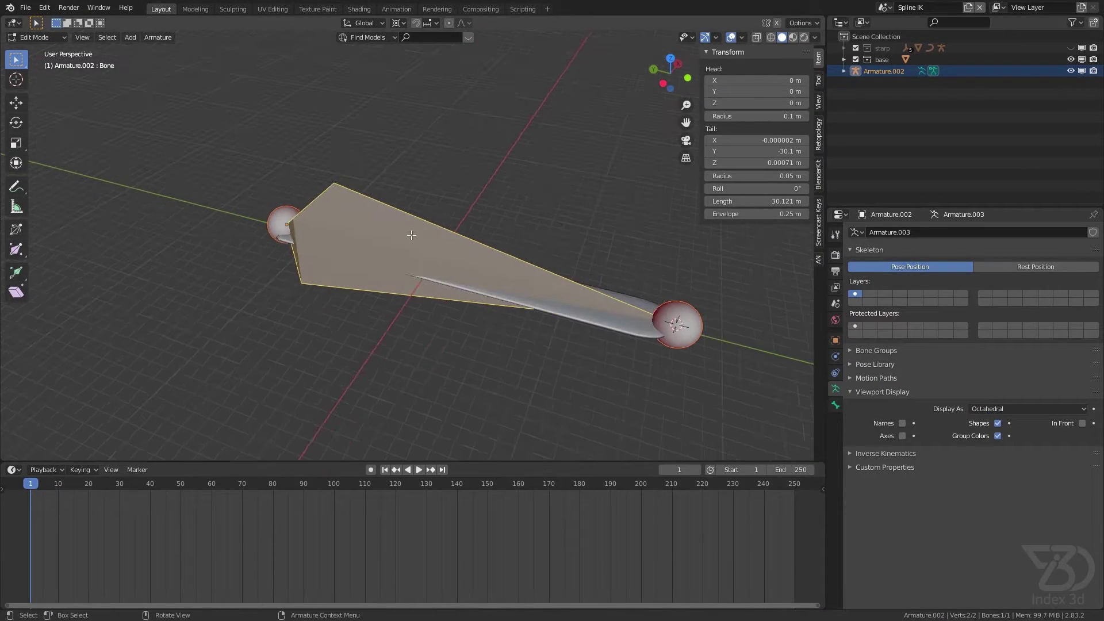
# Subdivide the bone with 4 cuts to form a chain of five bones along the strap
pyautogui.rightClick(364, 214)
pyautogui.click(309, 122)
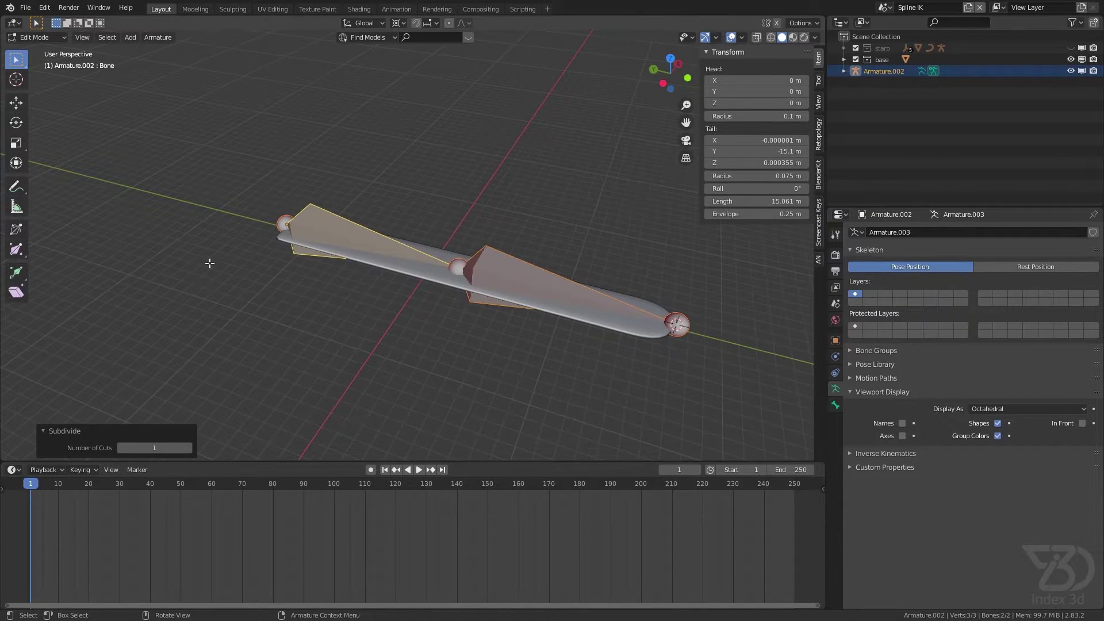
pyautogui.click(157, 451)
pyautogui.write('4')
pyautogui.press('Return')
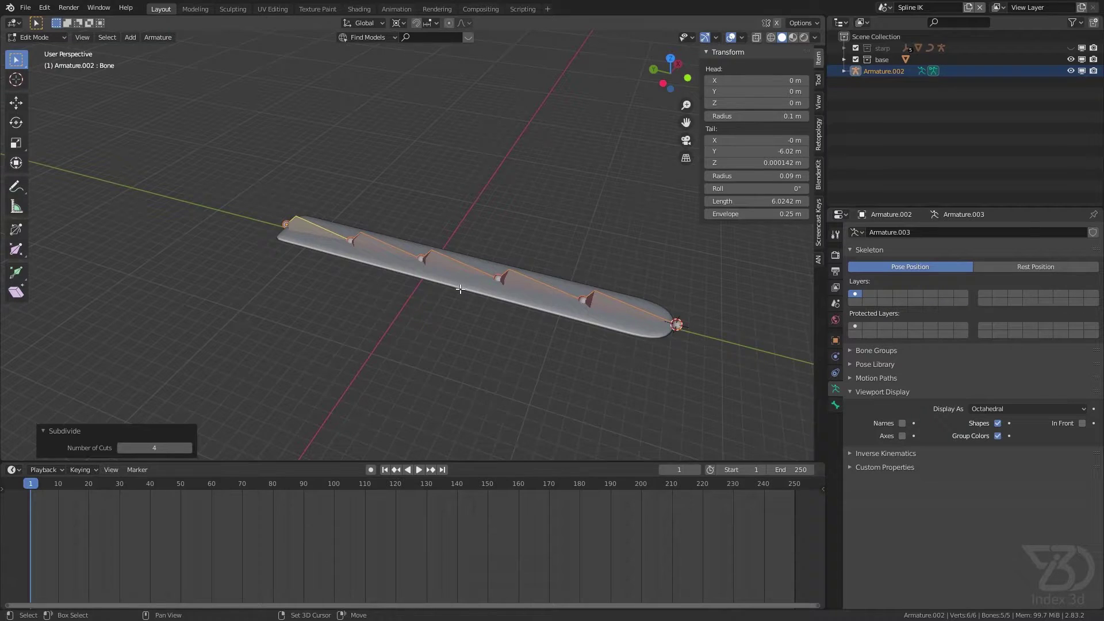
pyautogui.keyDown('shift'); pyautogui.moveTo(460, 290); pyautogui.dragTo(366, 321, button='middle'); pyautogui.keyUp('shift')
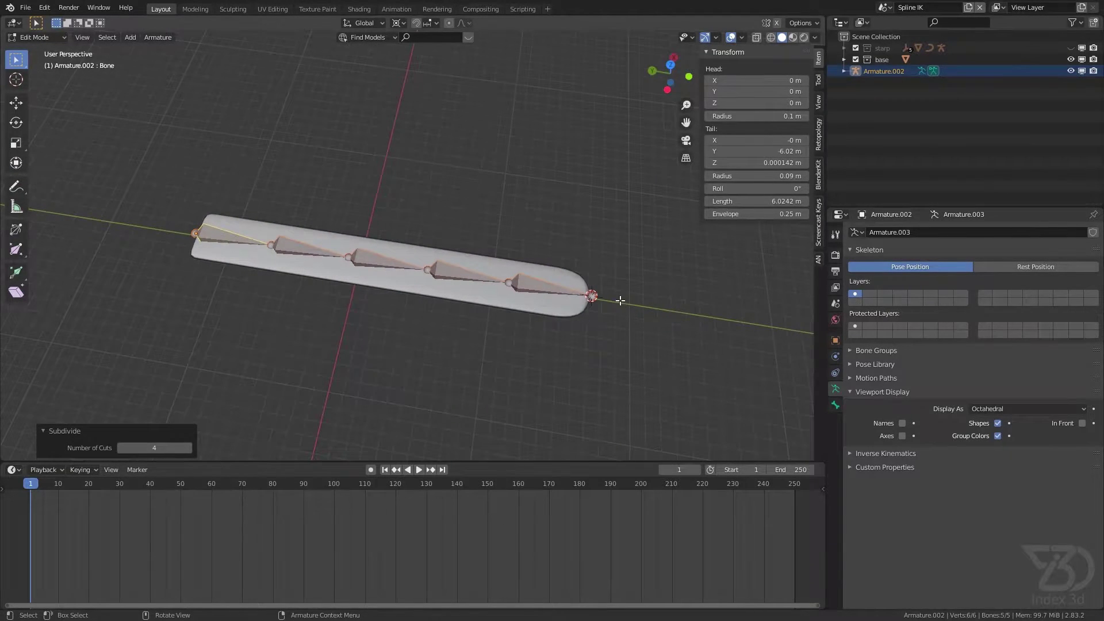
pyautogui.moveTo(632, 303); pyautogui.dragTo(435, 233, button='middle')
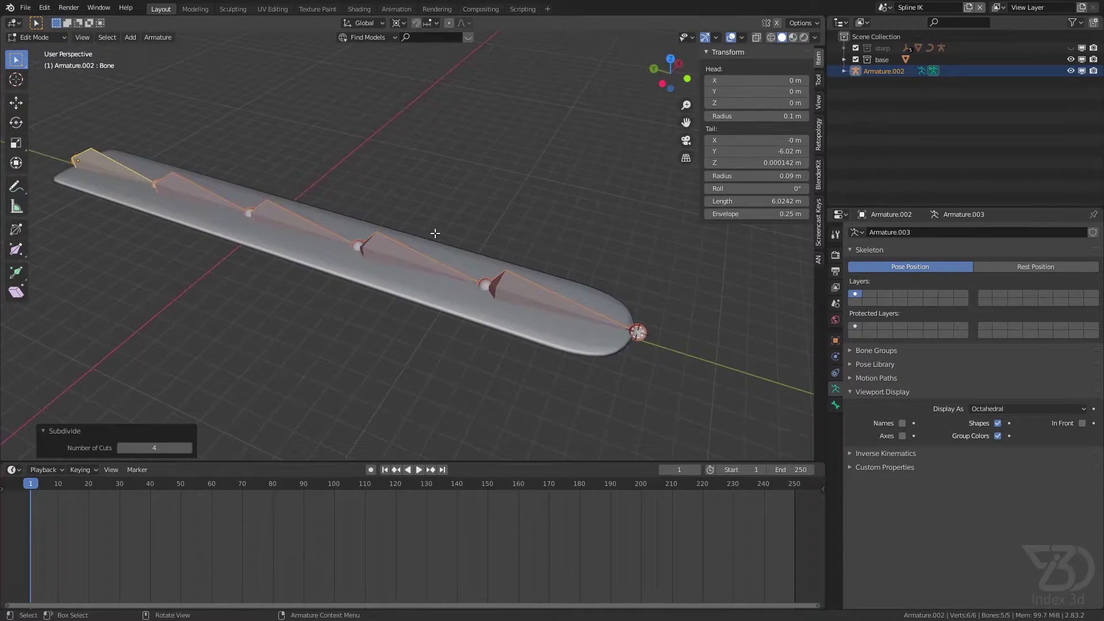
# Return the armature to Object Mode and save the file
pyautogui.click(34, 37)
pyautogui.click(40, 50)
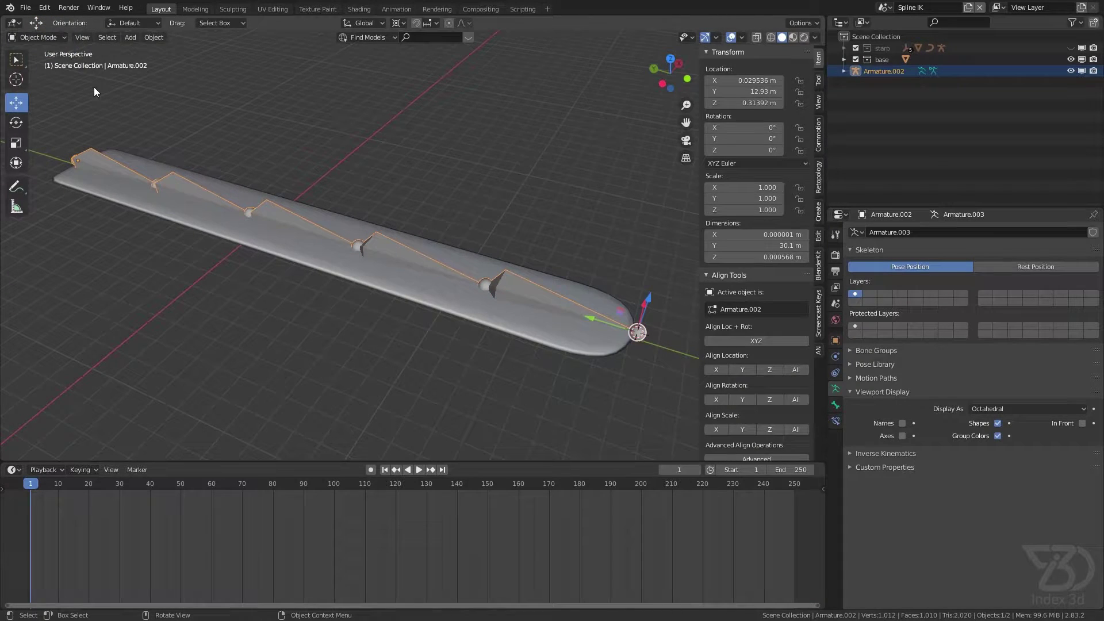
pyautogui.moveTo(276, 236); pyautogui.dragTo(320, 270, button='middle')
pyautogui.scroll(-2, 320, 270)
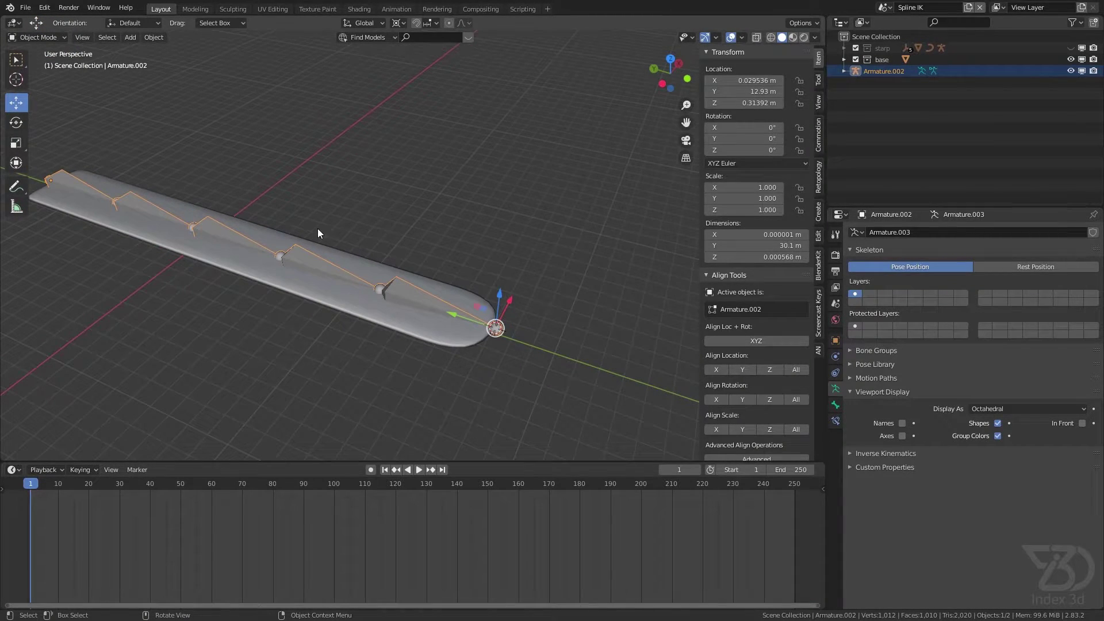
pyautogui.keyDown('shift'); pyautogui.moveTo(157, 181); pyautogui.dragTo(281, 218, button='middle'); pyautogui.keyUp('shift')
pyautogui.hotkey('ctrl', 's')
# Select the armature and snap the 3D cursor to its origin at the strap's square end
pyautogui.scroll(3, 319, 212)
pyautogui.click(281, 220)
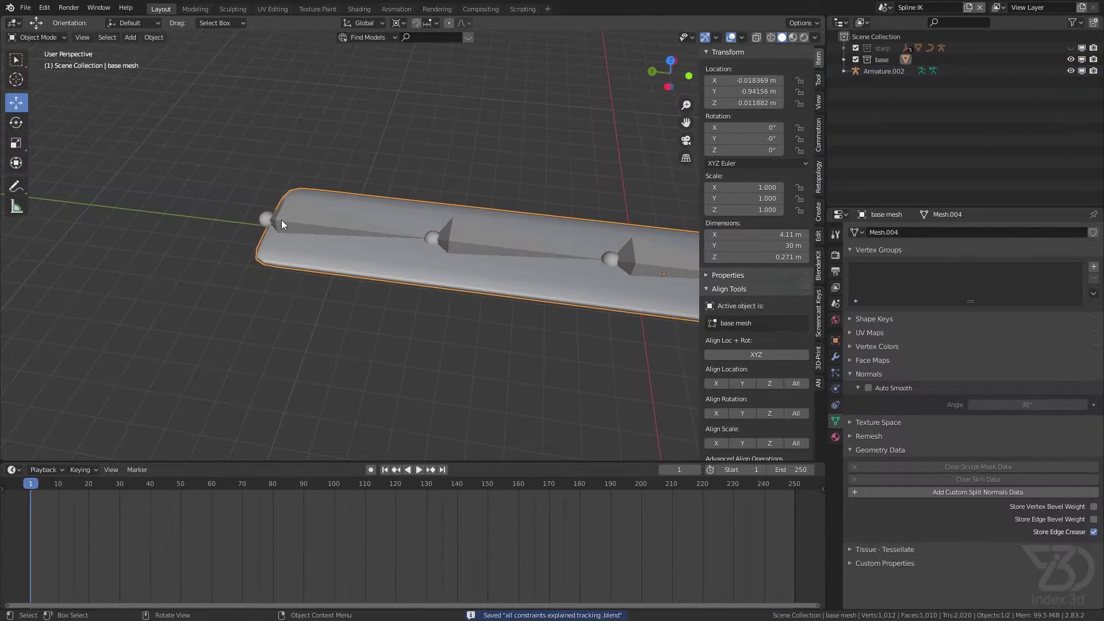
pyautogui.click(291, 219)
pyautogui.hotkey('shift', 's')
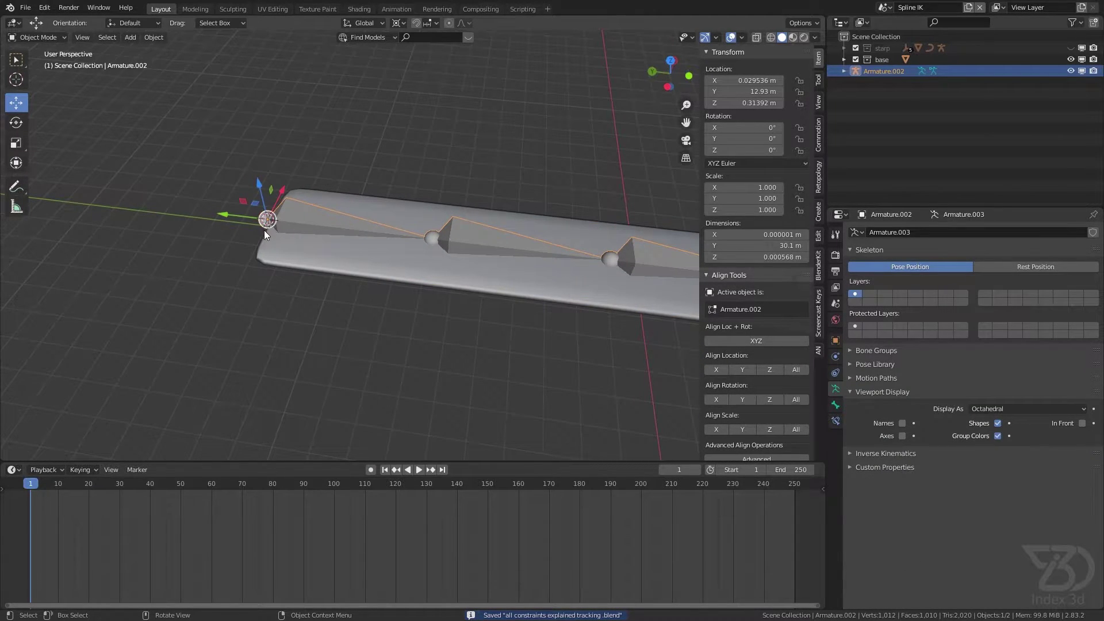
# Add a Bezier curve at the 3D cursor and scale it up by about 4.4
pyautogui.hotkey('shift', 'a')
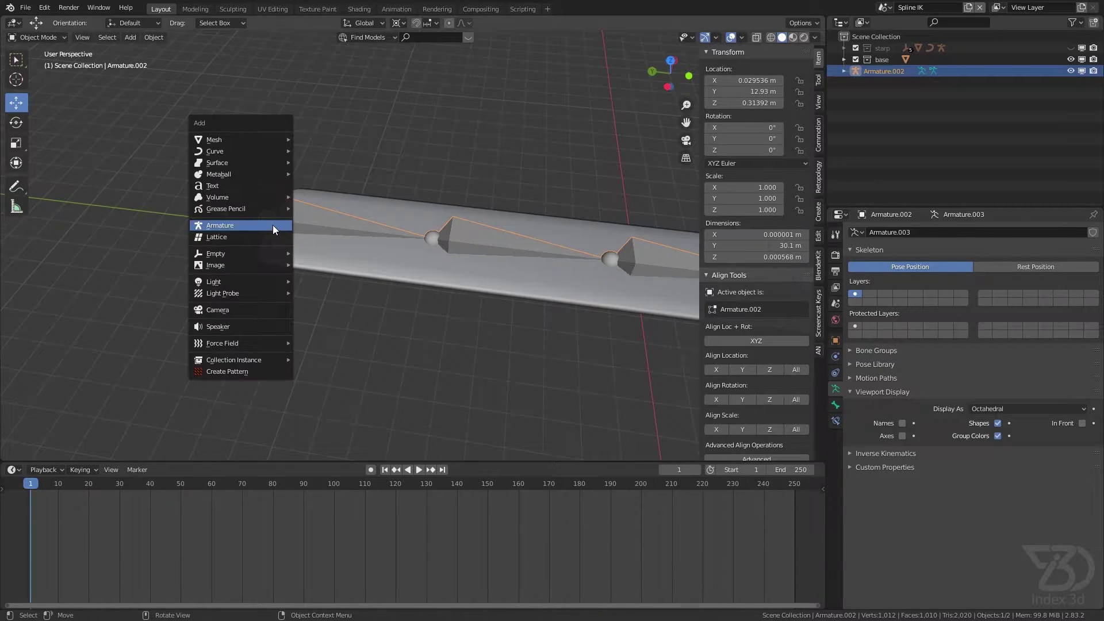
pyautogui.moveTo(236, 148)
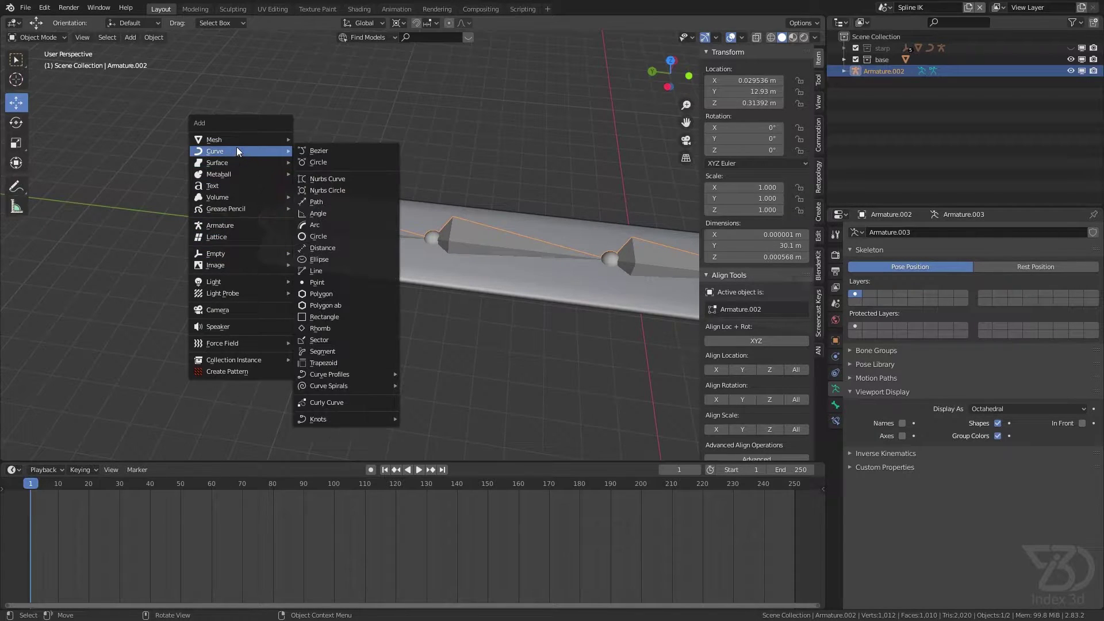
pyautogui.click(319, 151)
pyautogui.scroll(-2, 296, 186)
pyautogui.moveTo(311, 195); pyautogui.dragTo(345, 216, button='middle')
pyautogui.press('s')
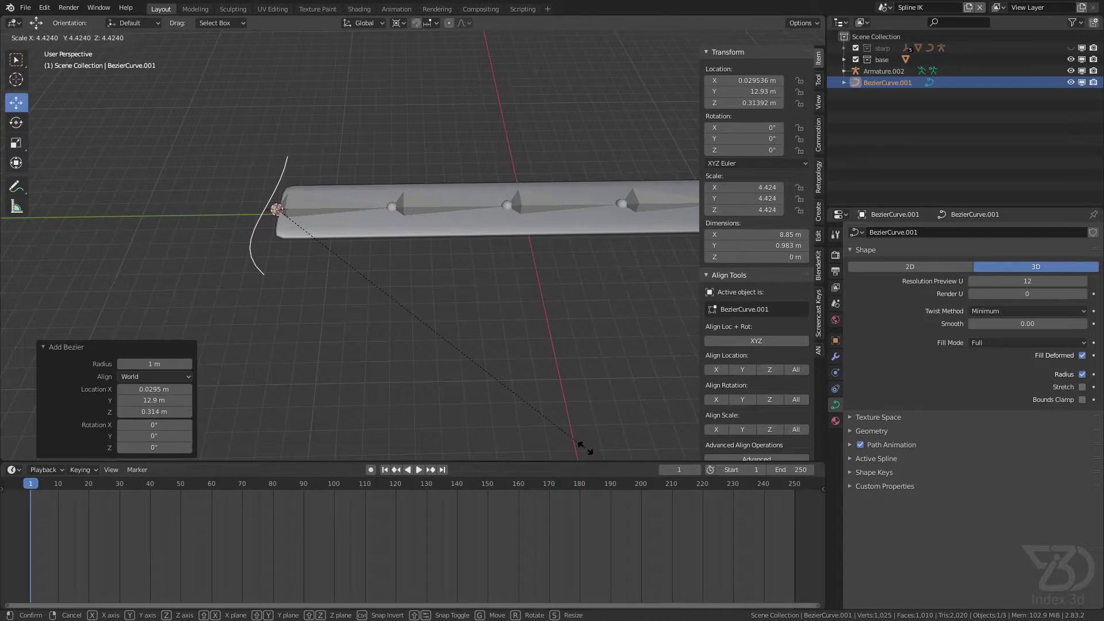
pyautogui.click(585, 449)
# Edit the curve and straighten it by scaling all control points to 0 along Y
pyautogui.press('Tab')
pyautogui.keyDown('shift'); pyautogui.moveTo(273, 236); pyautogui.dragTo(371, 251, button='middle'); pyautogui.keyUp('shift')
pyautogui.scroll(2, 379, 247)
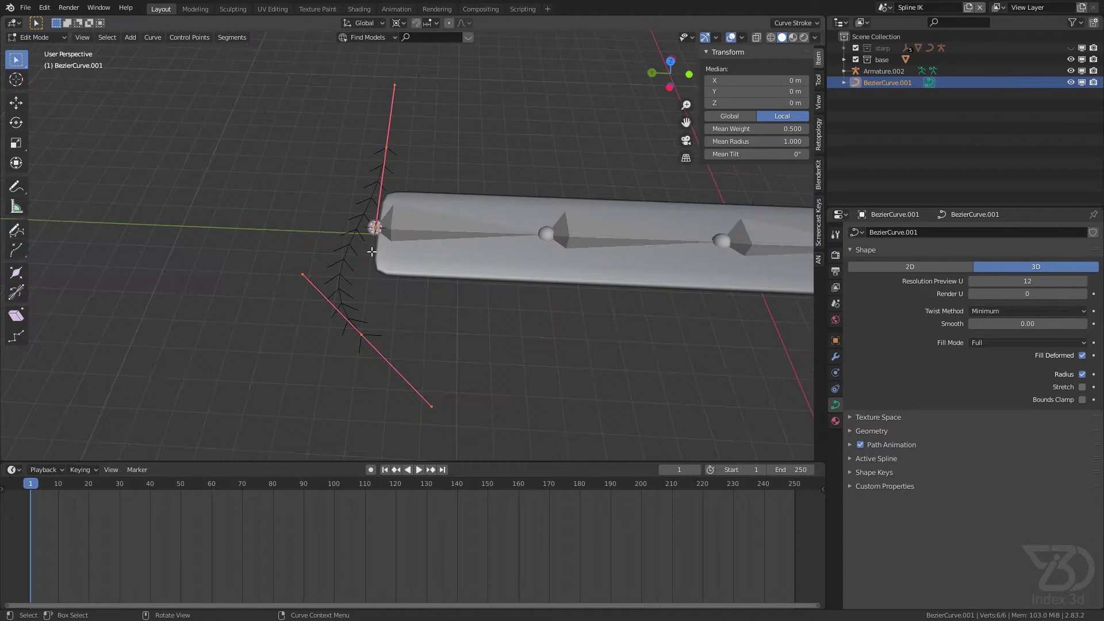
pyautogui.press('s')
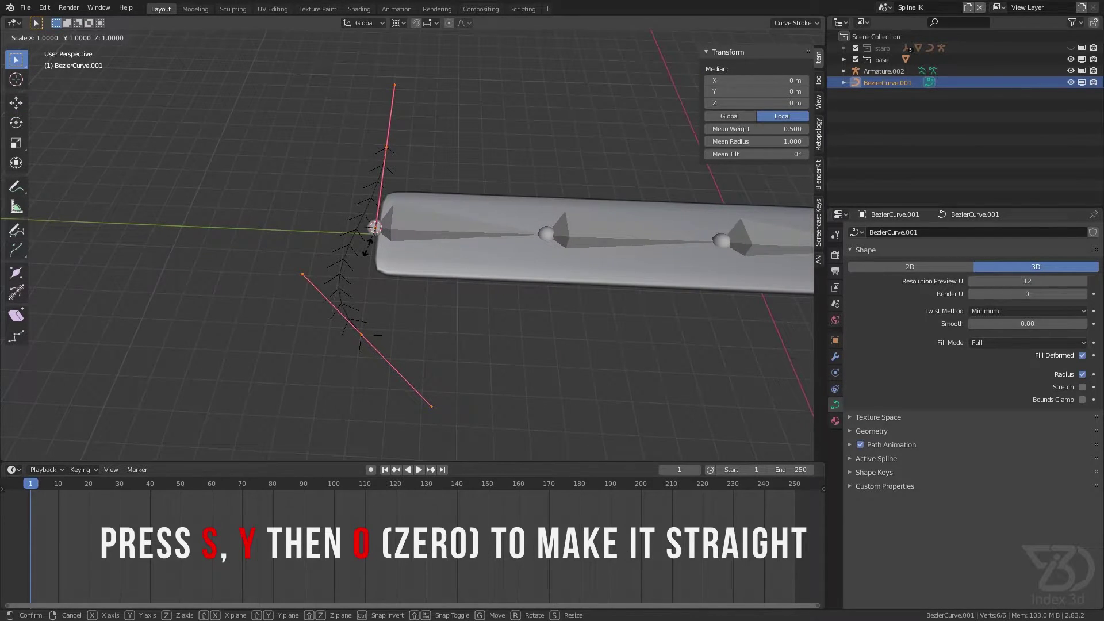
pyautogui.press('y')
pyautogui.press('0')
pyautogui.press('Return')
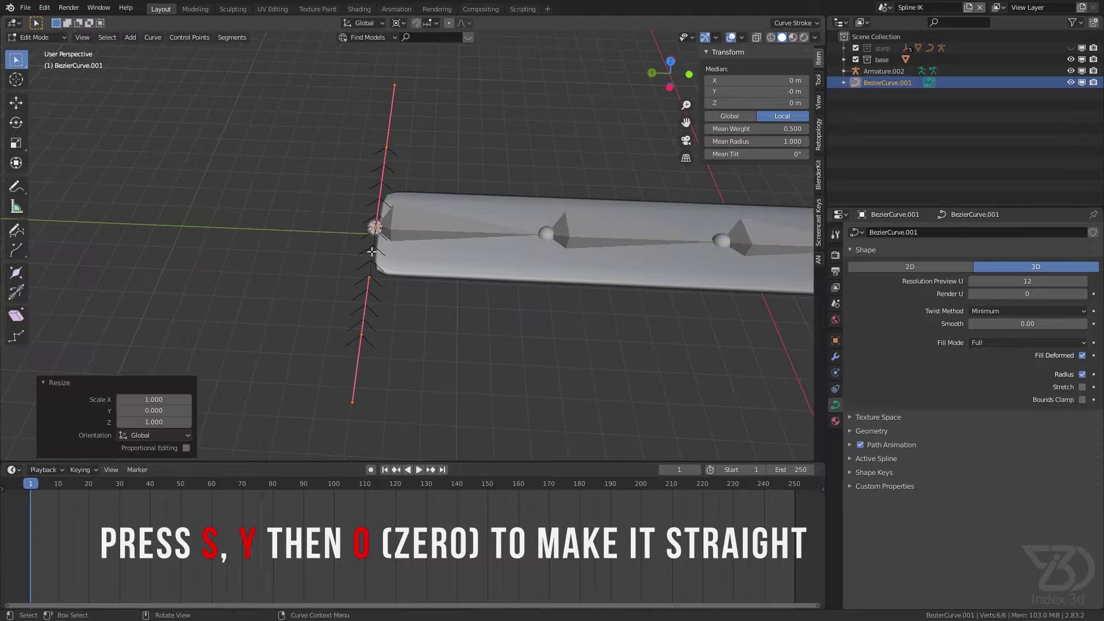
# Rotate all the curve's control points 90° about the Z axis to align the curve with the strap
pyautogui.click(389, 153)
pyautogui.press('a')
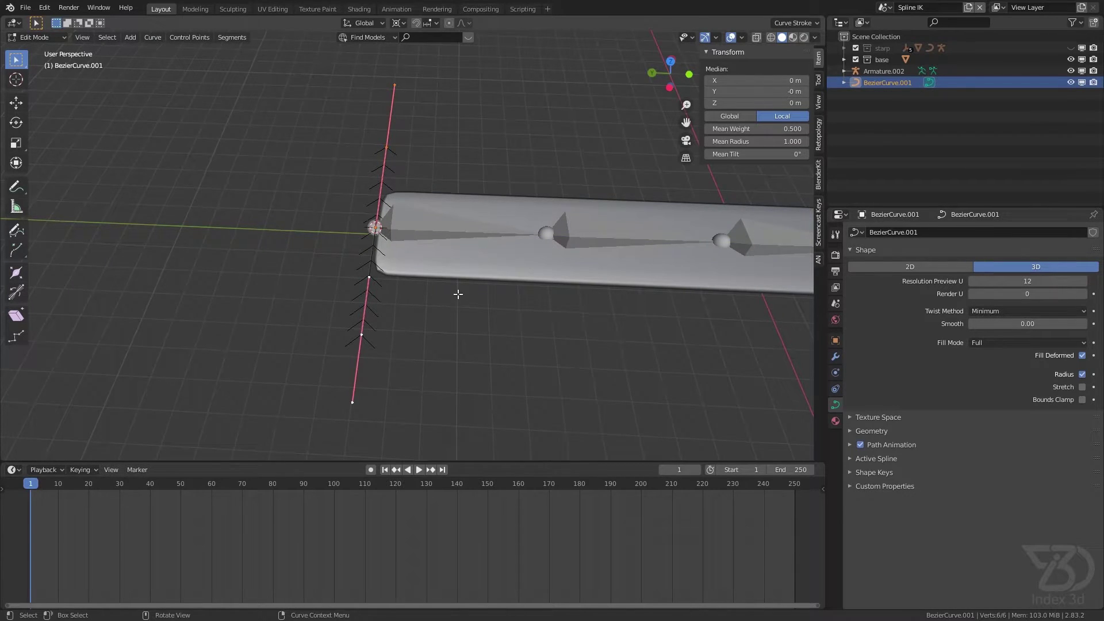
pyautogui.moveTo(456, 295); pyautogui.dragTo(478, 281, button='middle')
pyautogui.write('rz')
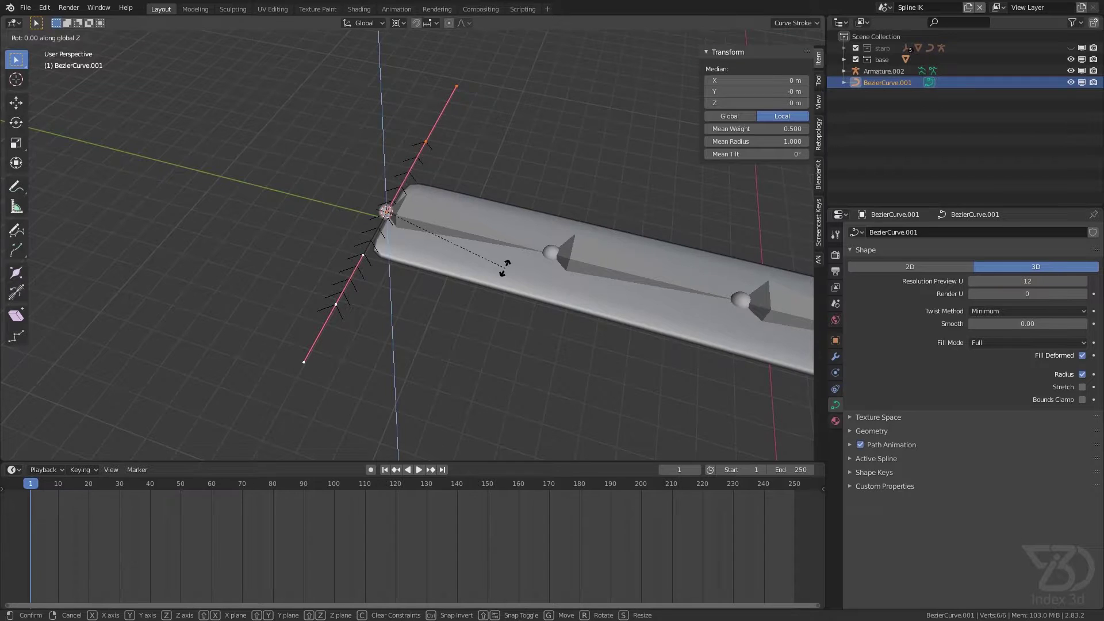
pyautogui.write('90')
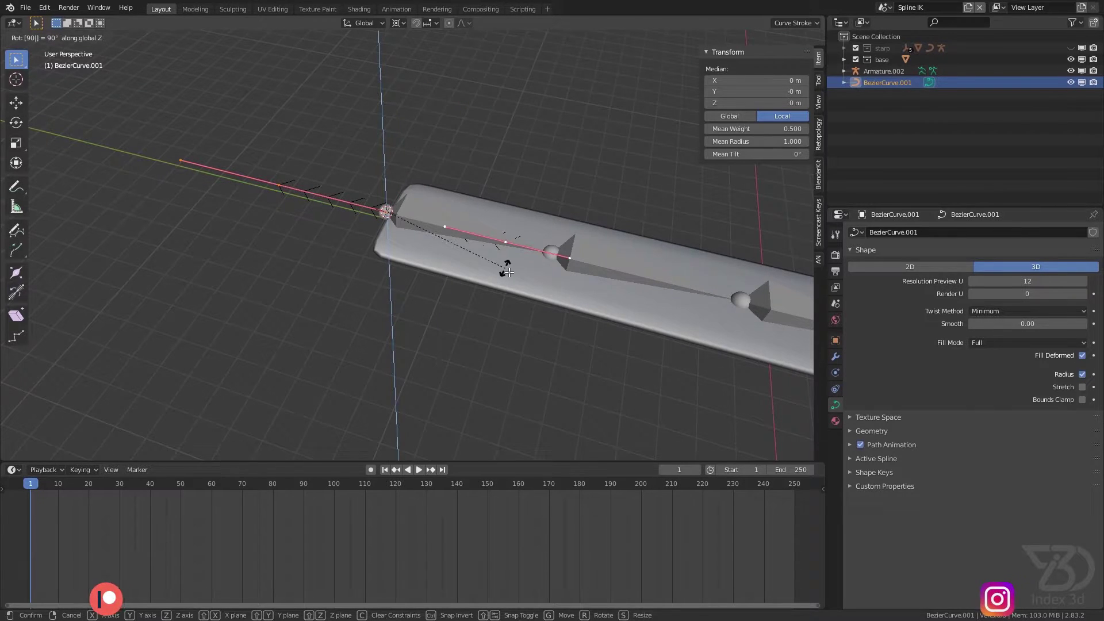
pyautogui.press('Return')
# Move the curve's end control point about -25.8 m along Y to the tip of the bone chain
pyautogui.moveTo(505, 265); pyautogui.dragTo(268, 242, button='middle')
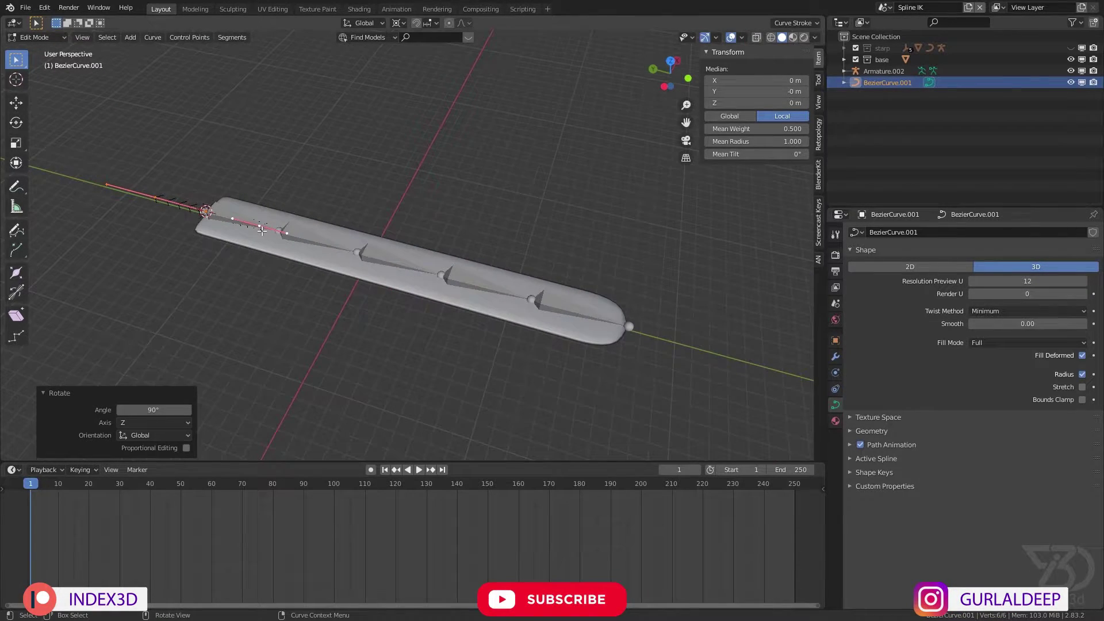
pyautogui.click(261, 230)
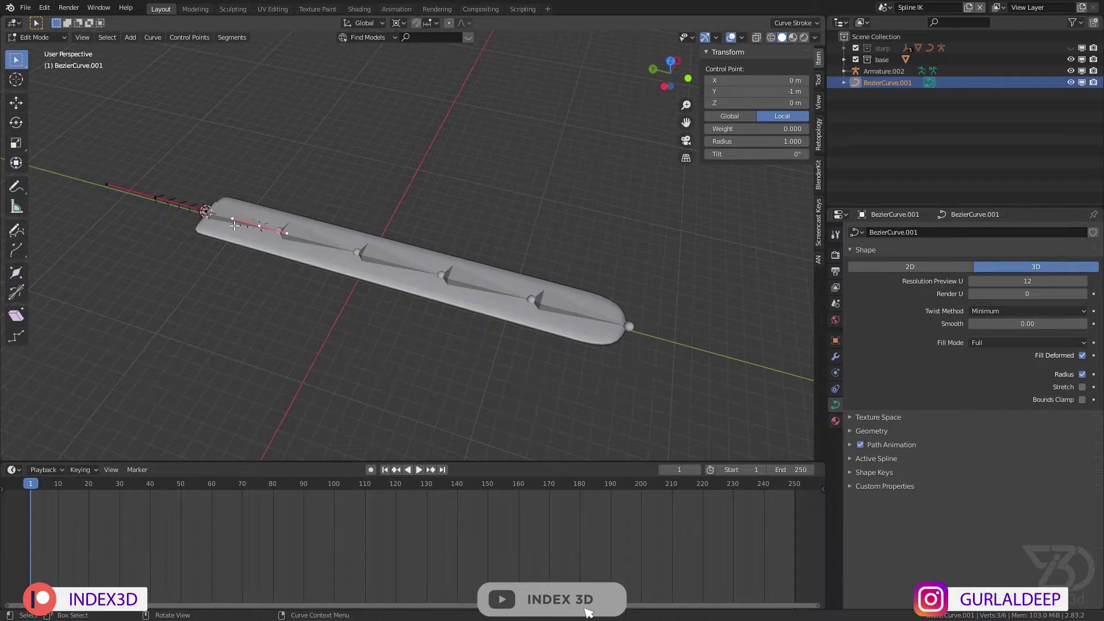
pyautogui.press('g')
pyautogui.press('y')
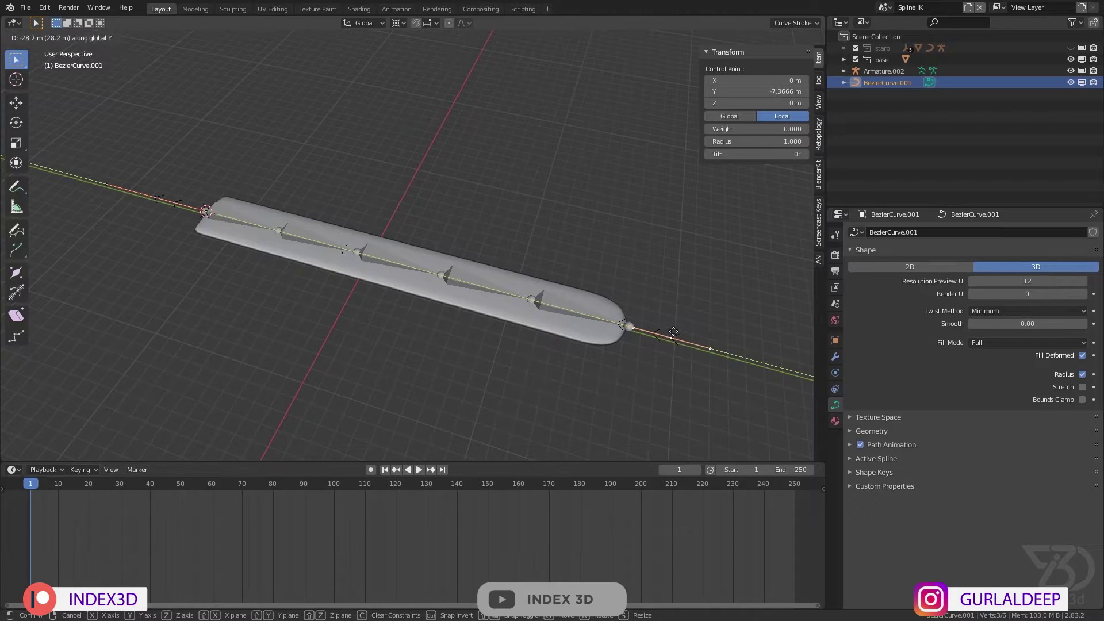
pyautogui.click(634, 324)
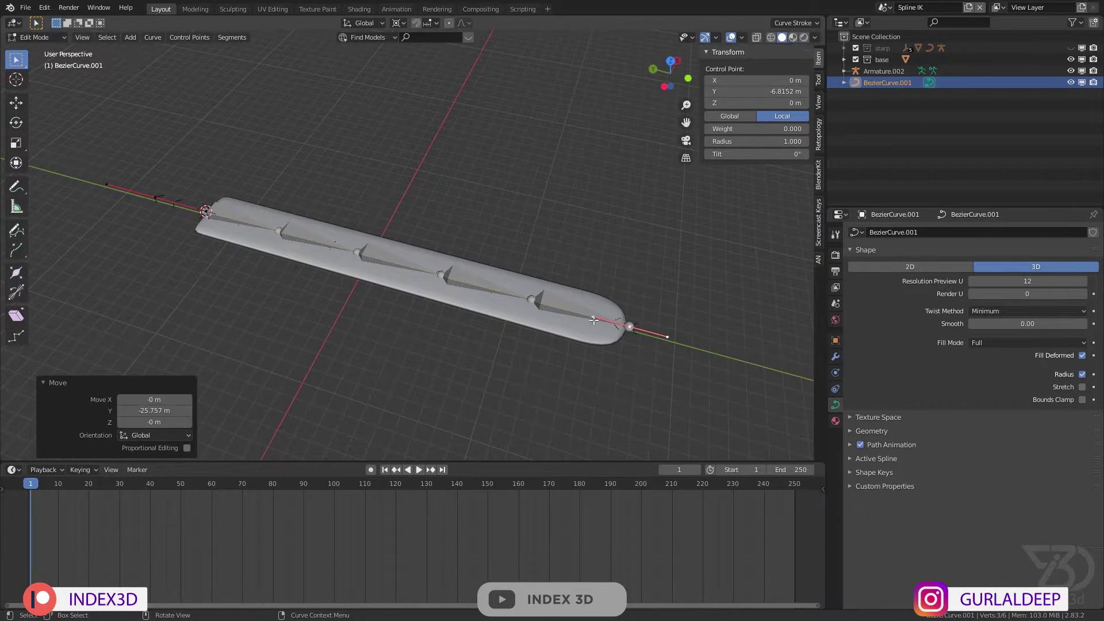
# Move the curve's start control point along Y onto the armature's origin with its handles scaled to 0.755, and save the file
pyautogui.moveTo(633, 325); pyautogui.dragTo(324, 267, button='middle')
pyautogui.click(238, 235)
pyautogui.scroll(4, 250, 236)
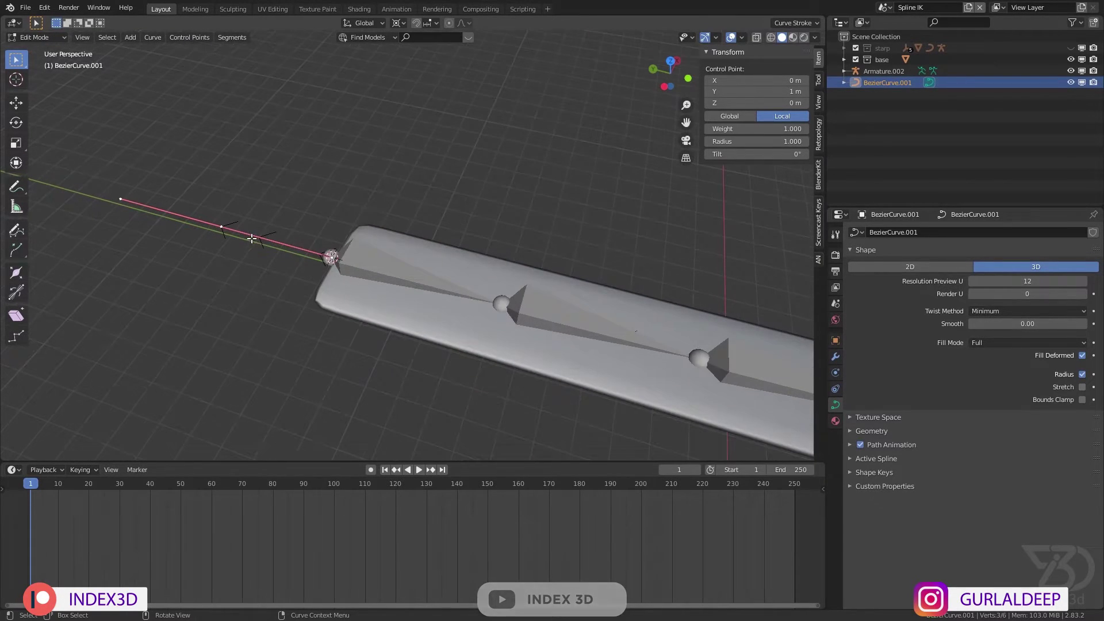
pyautogui.press('g')
pyautogui.press('x')
pyautogui.press('y')
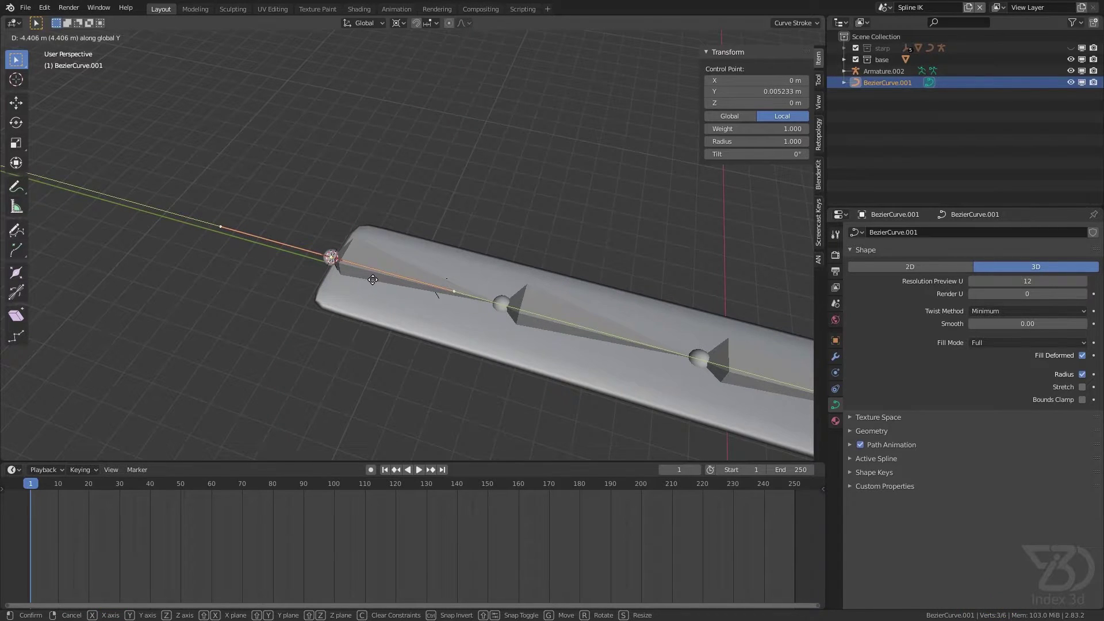
pyautogui.click(372, 280)
pyautogui.hotkey('ctrl', 's')
pyautogui.scroll(-4, 633, 355)
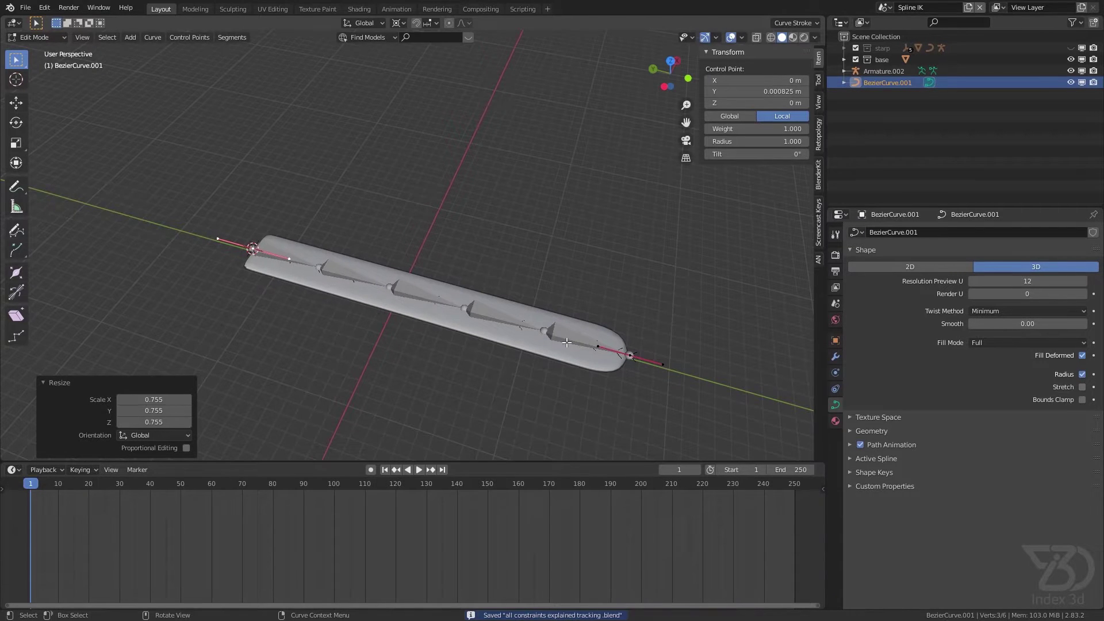
pyautogui.press('a')
pyautogui.press('s')
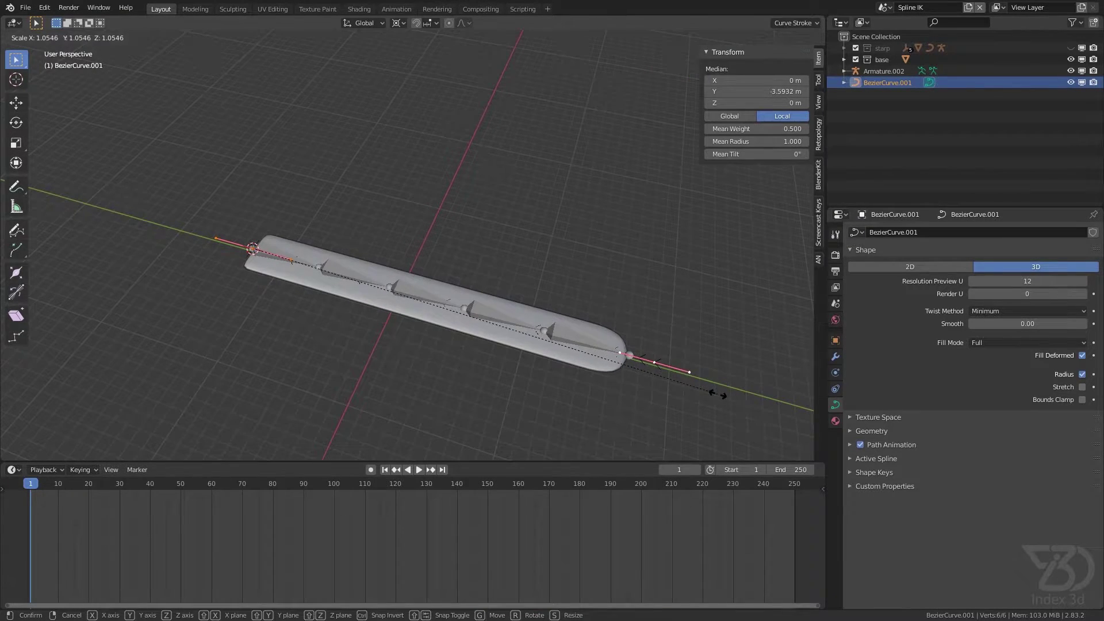
pyautogui.rightClick(664, 380)
# Set the pivot point to Median Point and scale the end control point's handles by about 1.55
pyautogui.click(631, 367)
pyautogui.press('s')
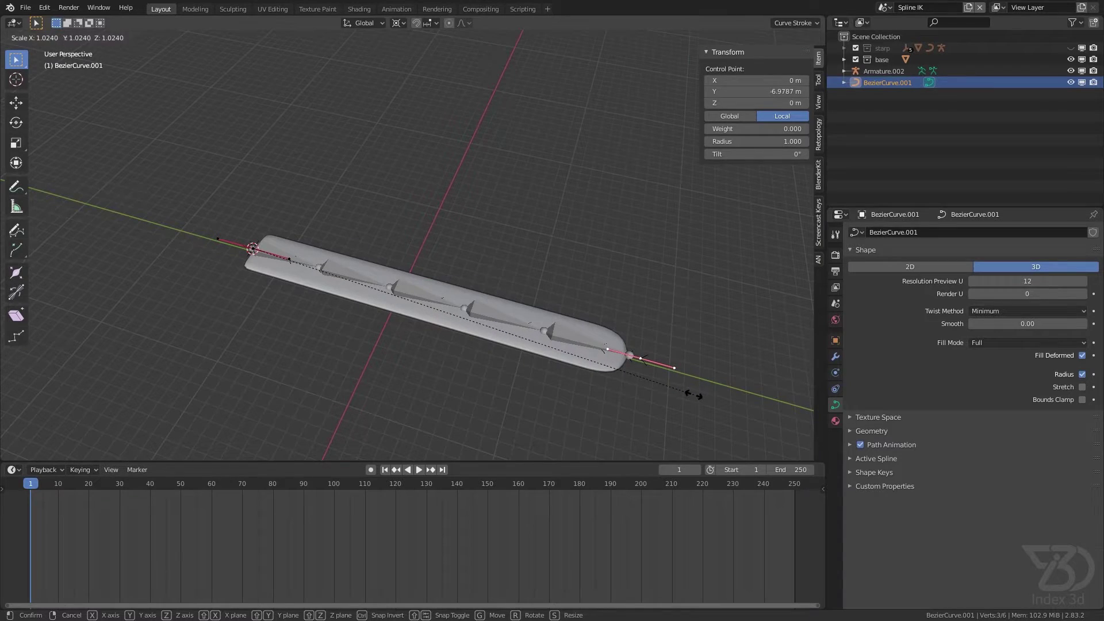
pyautogui.click(614, 334)
pyautogui.click(399, 23)
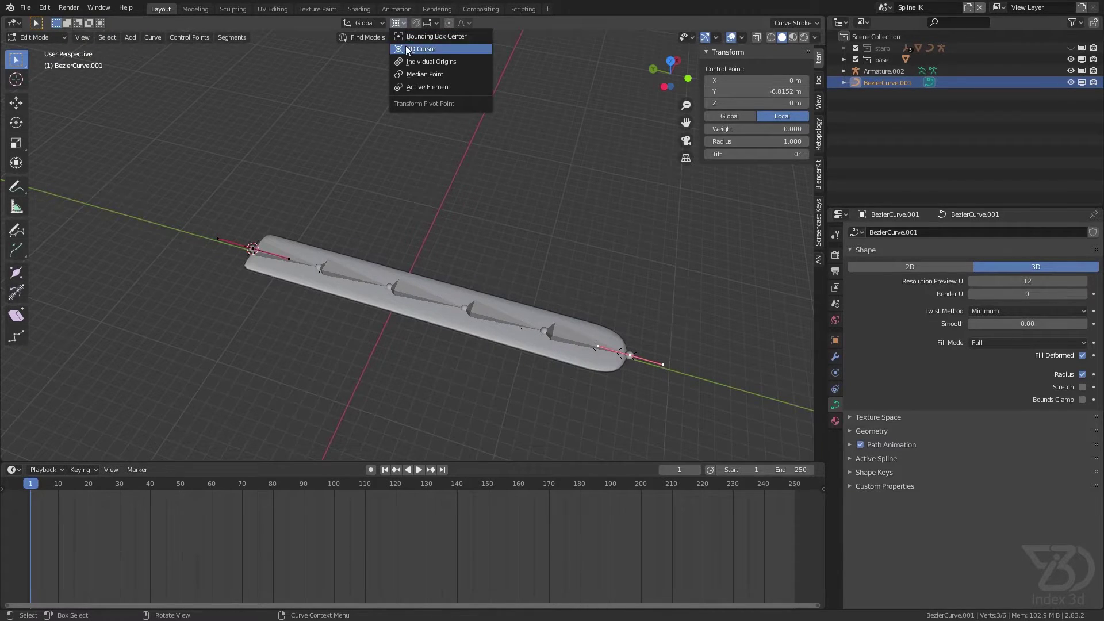
pyautogui.click(421, 77)
pyautogui.press('s')
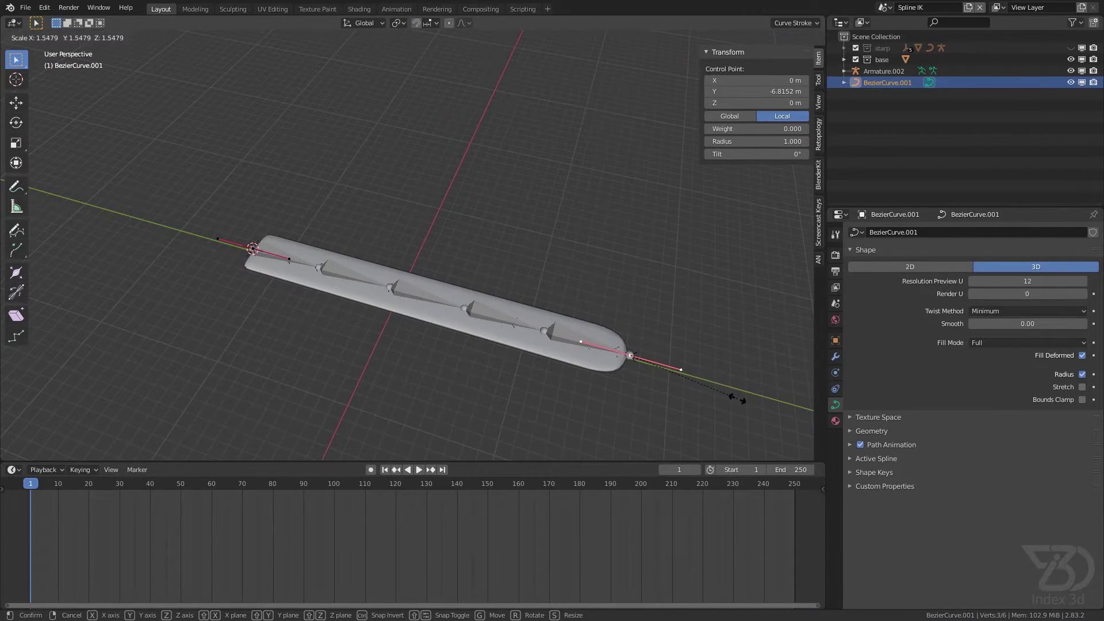
pyautogui.click(738, 400)
# Select all the curve's control points and subdivide the curve with 2 cuts
pyautogui.press('a')
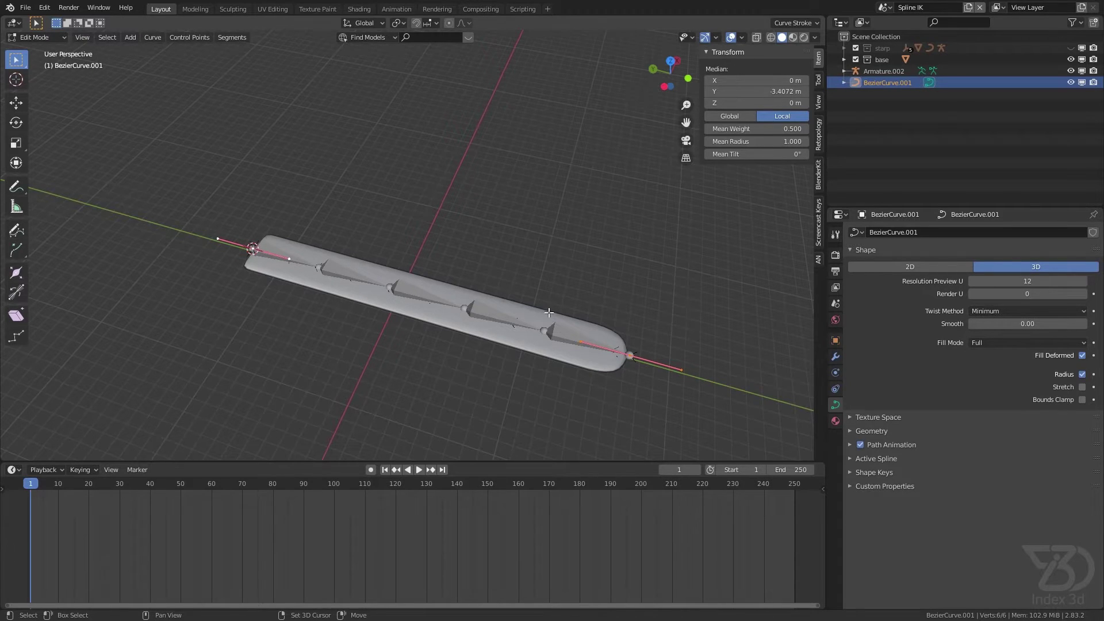
pyautogui.keyDown('shift'); pyautogui.moveTo(549, 312); pyautogui.dragTo(527, 331, button='middle'); pyautogui.keyUp('shift')
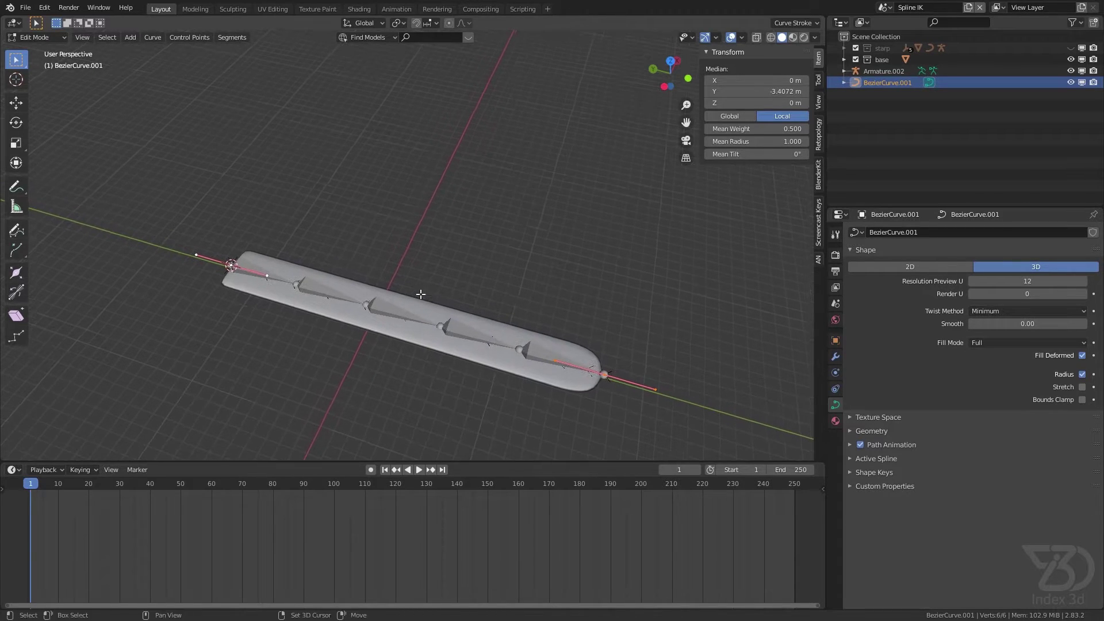
pyautogui.rightClick(603, 376)
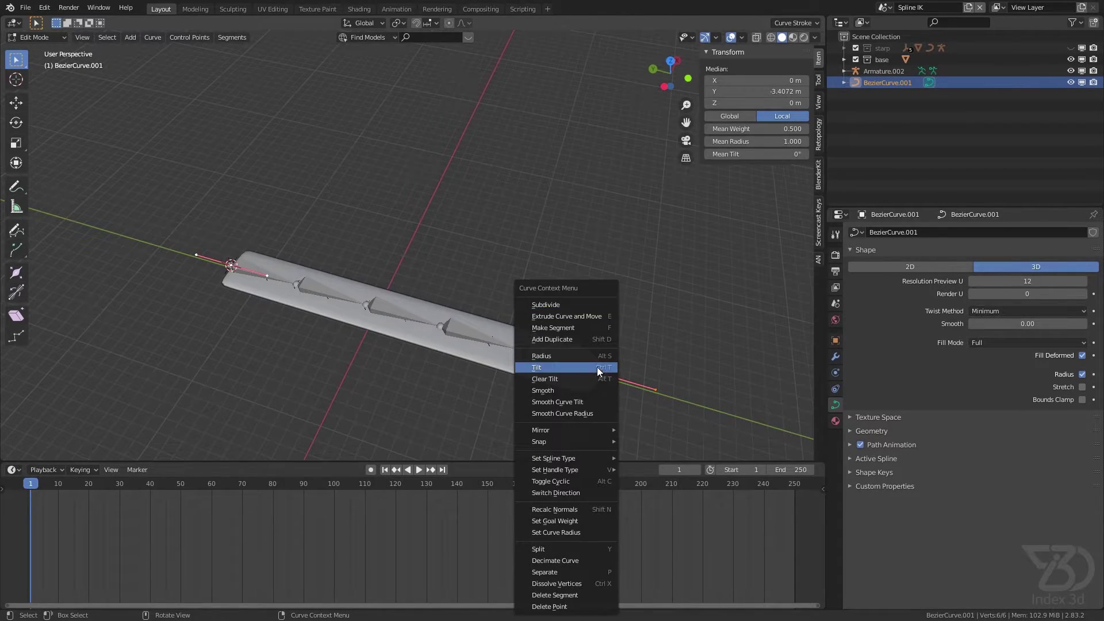
pyautogui.click(547, 306)
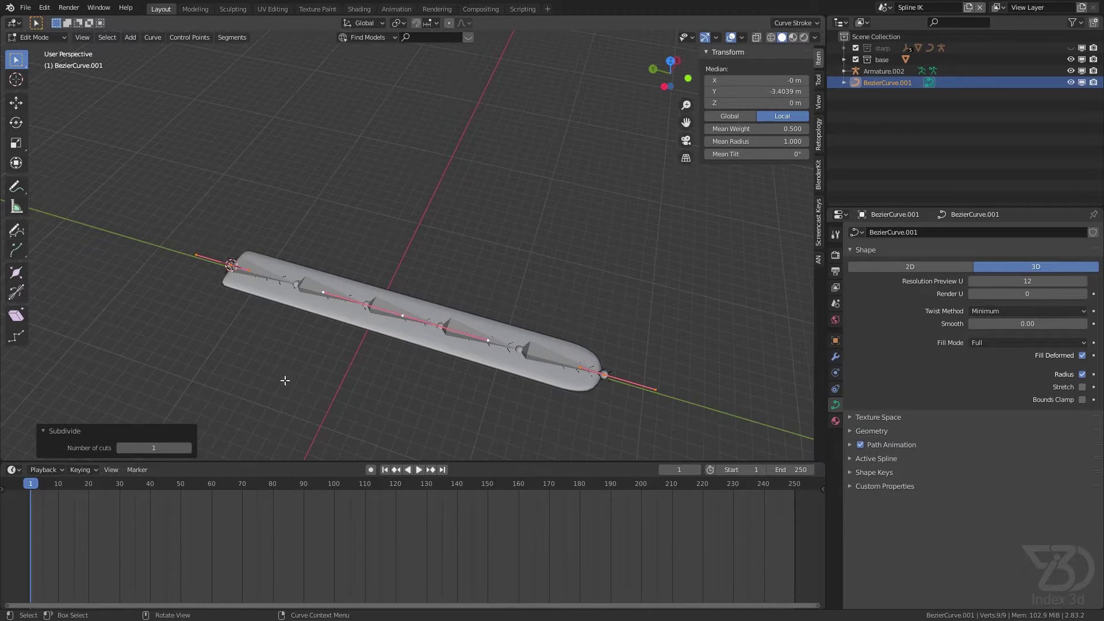
pyautogui.click(188, 448)
pyautogui.scroll(-2, 444, 354)
pyautogui.scroll(4, 443, 354)
# Move the inner control point nearer the strap's rounded end about 1.2 m along Y
pyautogui.click(566, 361)
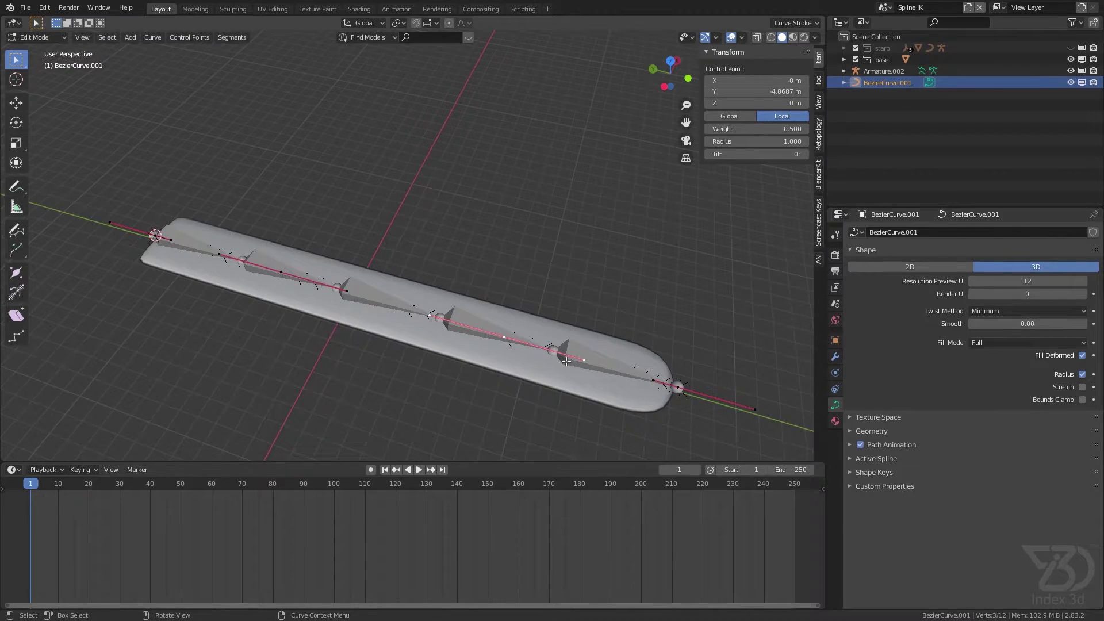
pyautogui.press('g')
pyautogui.press('x')
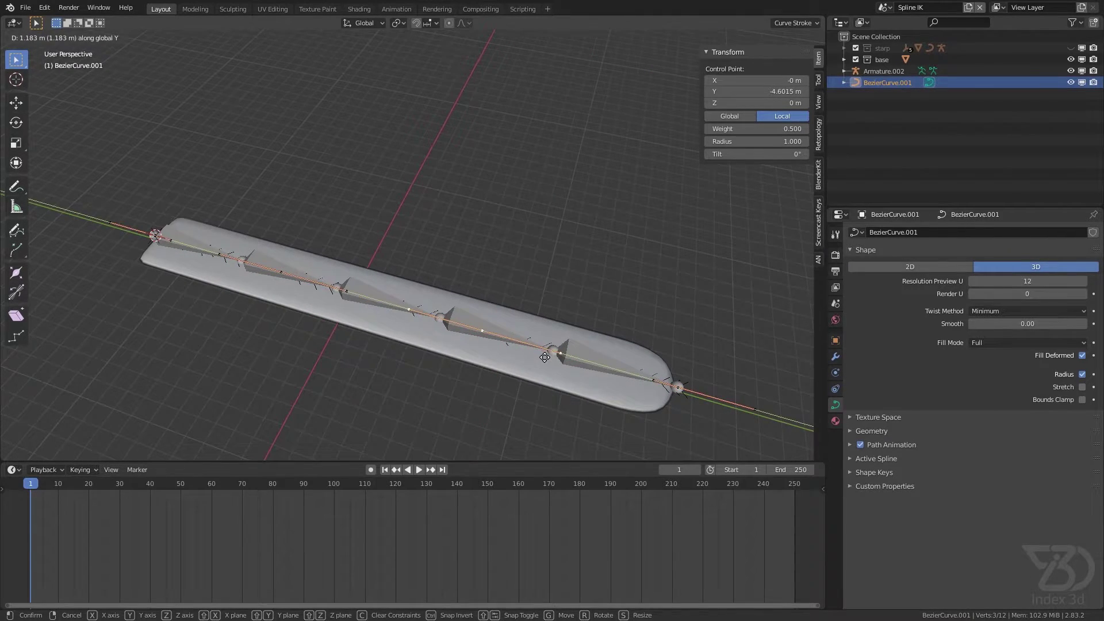
pyautogui.click(547, 359)
# Move the inner control point nearer the curve's start about -1.42 m along Y and save the file
pyautogui.click(295, 279)
pyautogui.press('g')
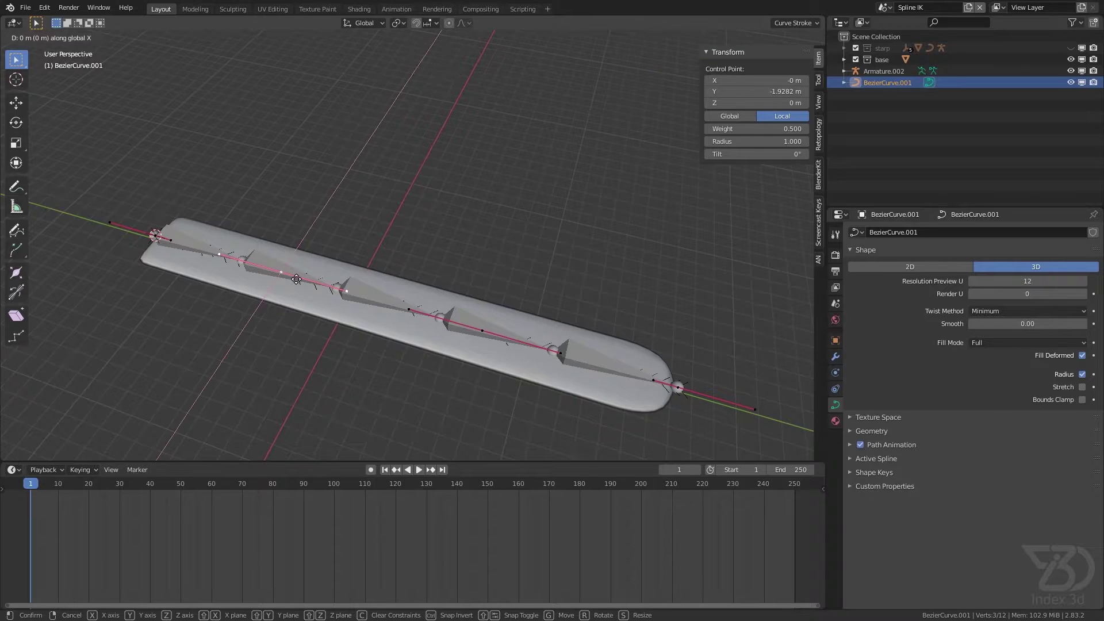
pyautogui.press('y')
pyautogui.click(318, 284)
pyautogui.hotkey('ctrl', 's')
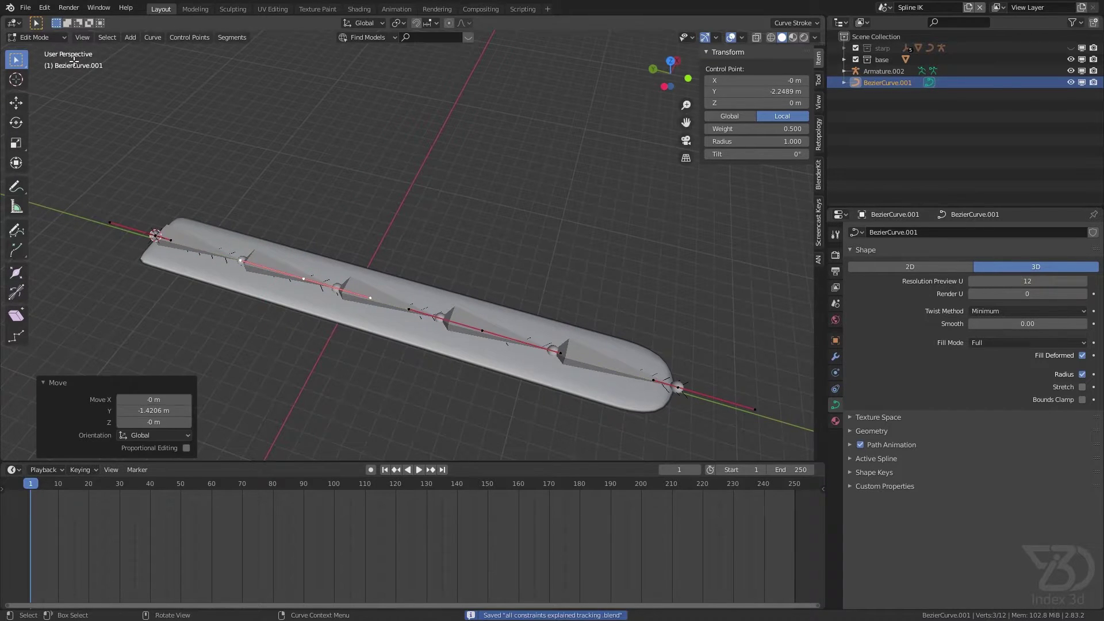
# Leave curve editing, put Armature.002 in Pose Mode and select the bone at the strap's rounded end
pyautogui.click(35, 37)
pyautogui.click(45, 51)
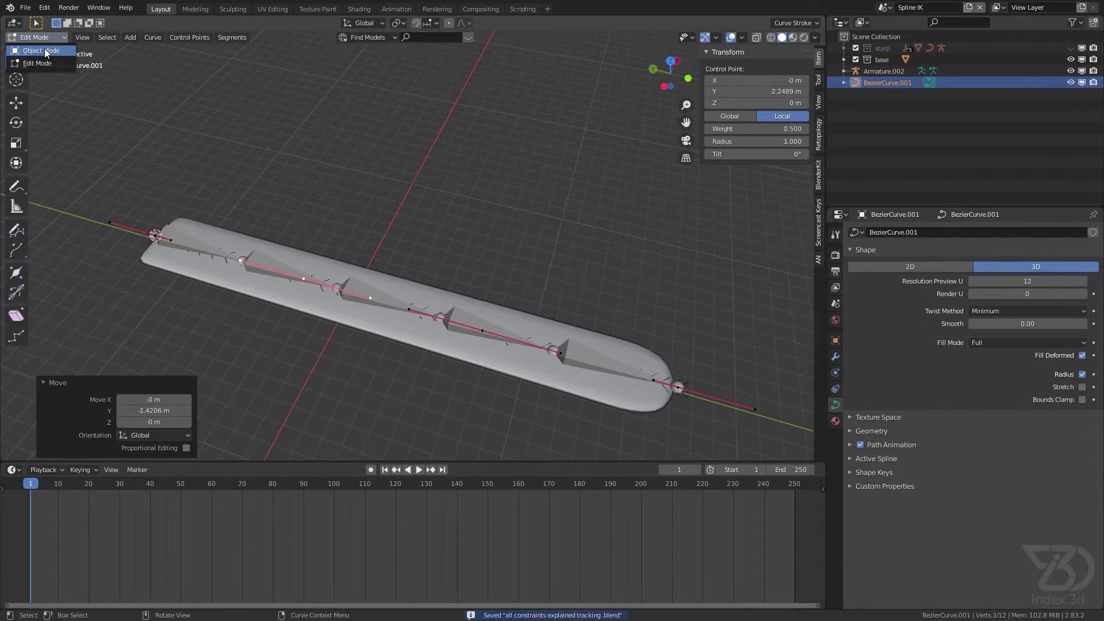
pyautogui.click(191, 244)
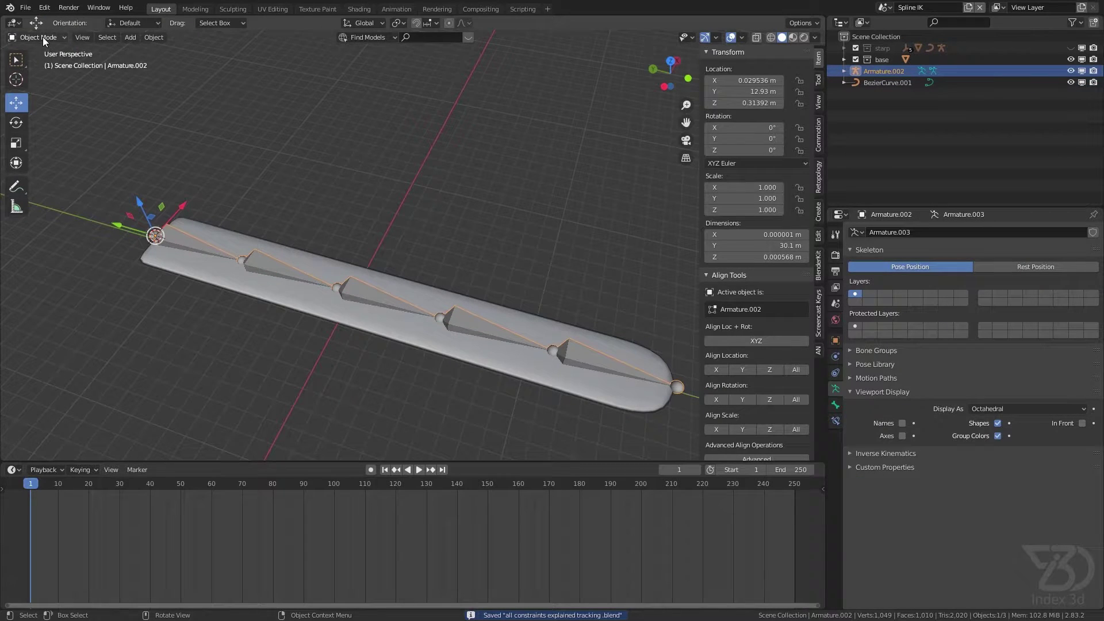
pyautogui.click(46, 77)
pyautogui.scroll(-4, 318, 268)
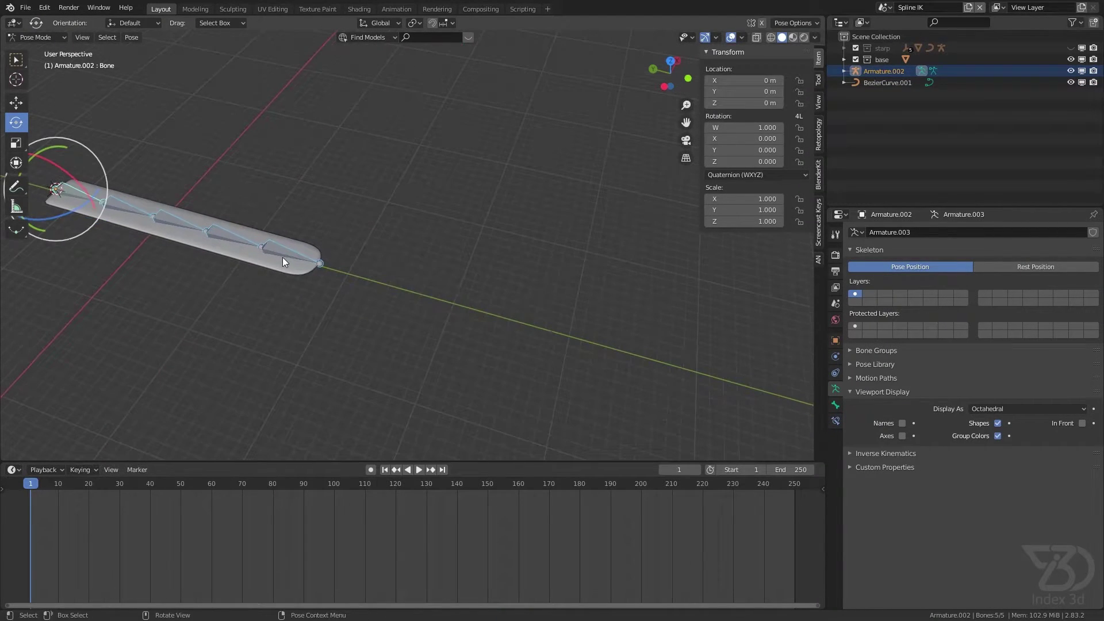
pyautogui.click(281, 257)
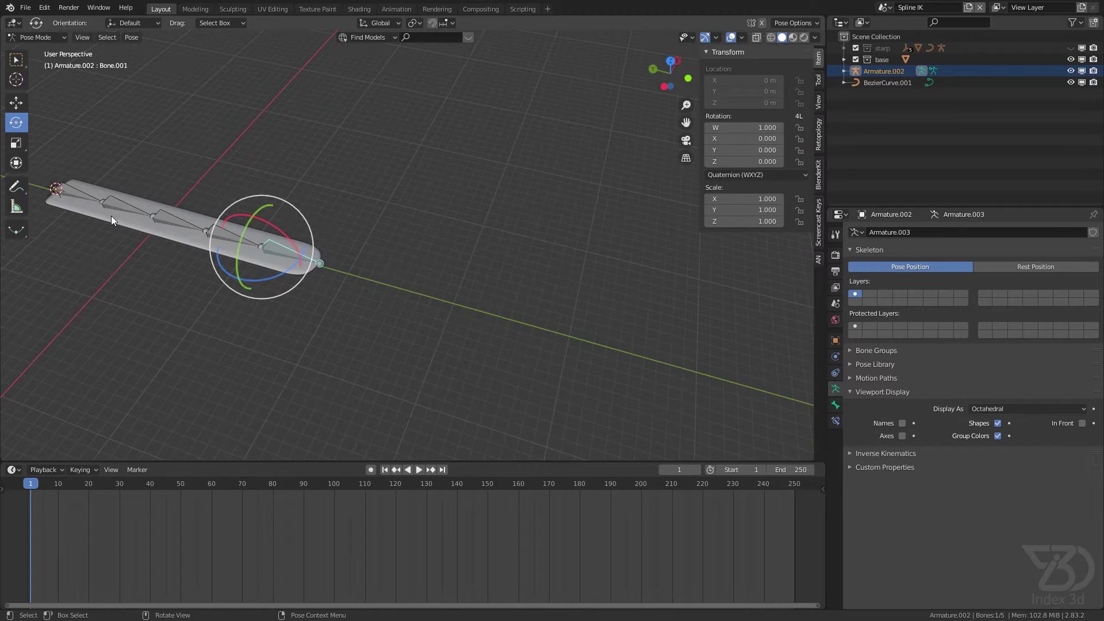
pyautogui.click(61, 190)
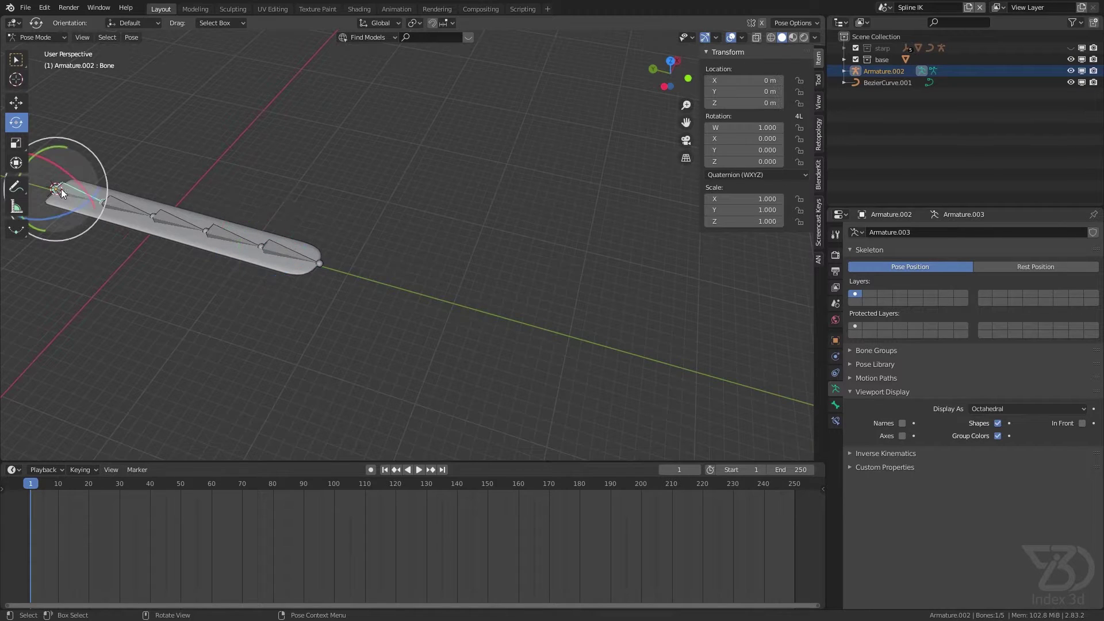
pyautogui.click(278, 249)
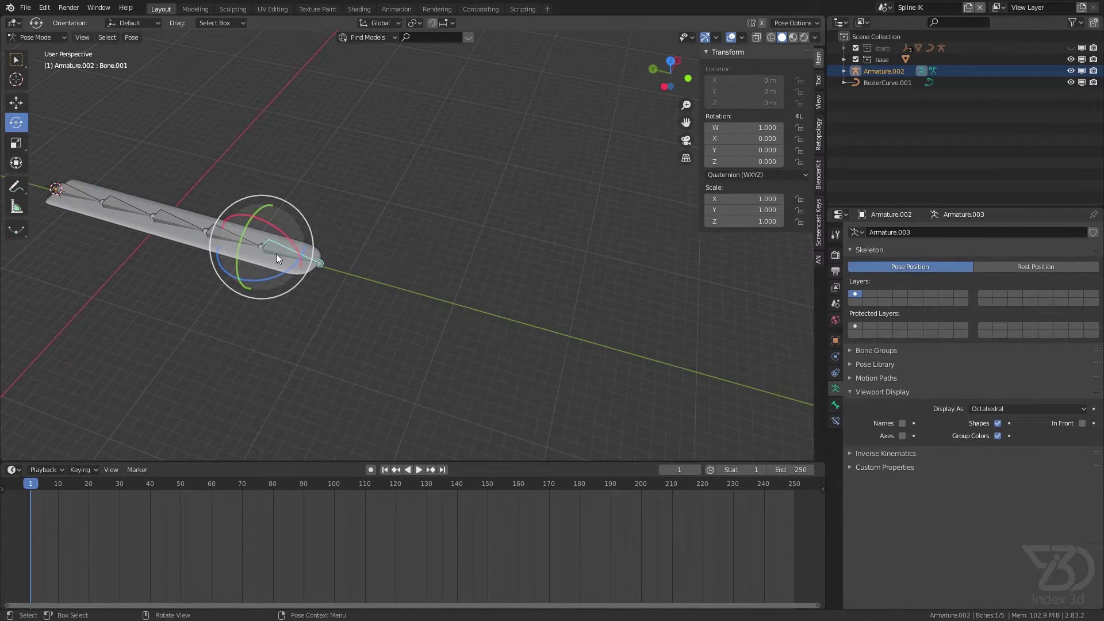
# Add a Spline IK bone constraint to the bone at the strap's rounded end
pyautogui.click(836, 421)
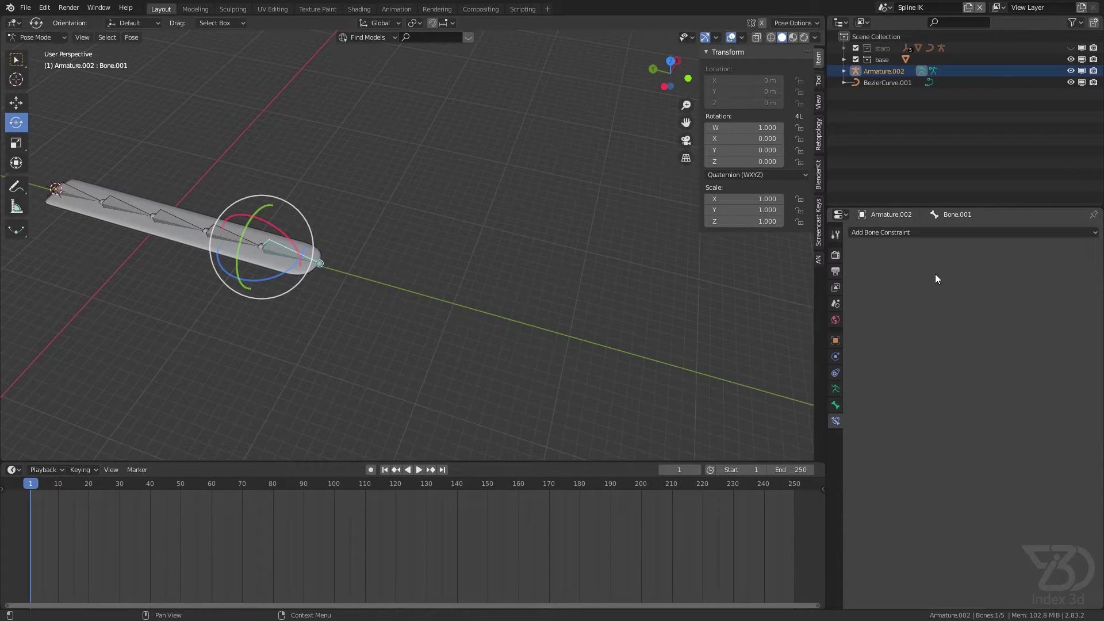
pyautogui.click(933, 235)
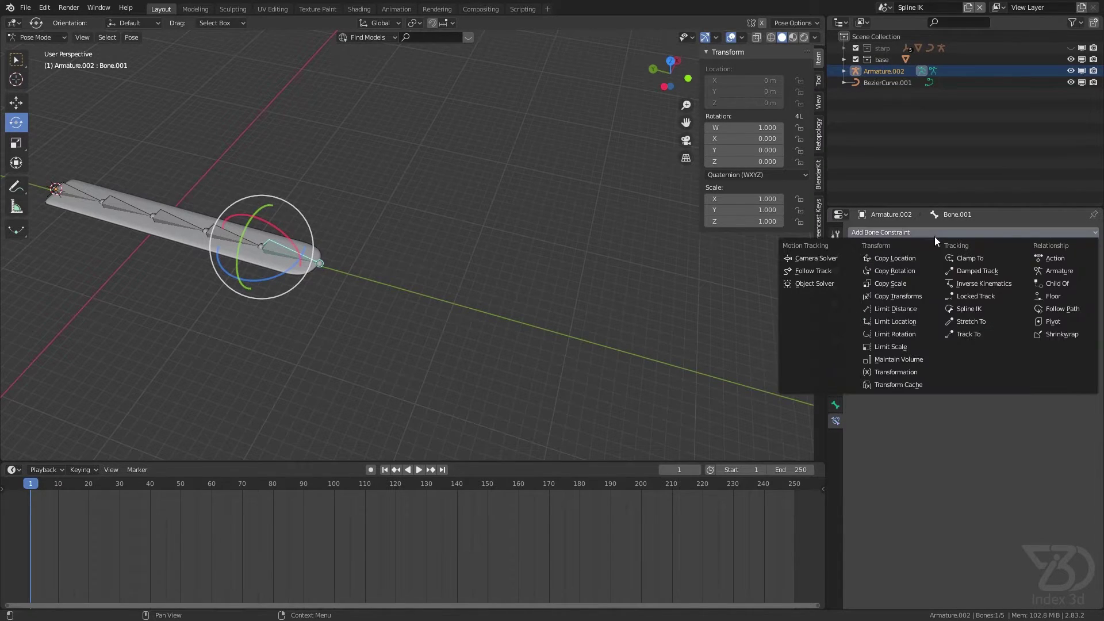
pyautogui.click(967, 313)
# Try BezierCurve.001 as the Spline IK constraint's target and clear the target again
pyautogui.scroll(-2, 445, 241)
pyautogui.keyDown('shift'); pyautogui.moveTo(445, 241); pyautogui.dragTo(590, 273, button='middle'); pyautogui.keyUp('shift')
pyautogui.scroll(4, 340, 237)
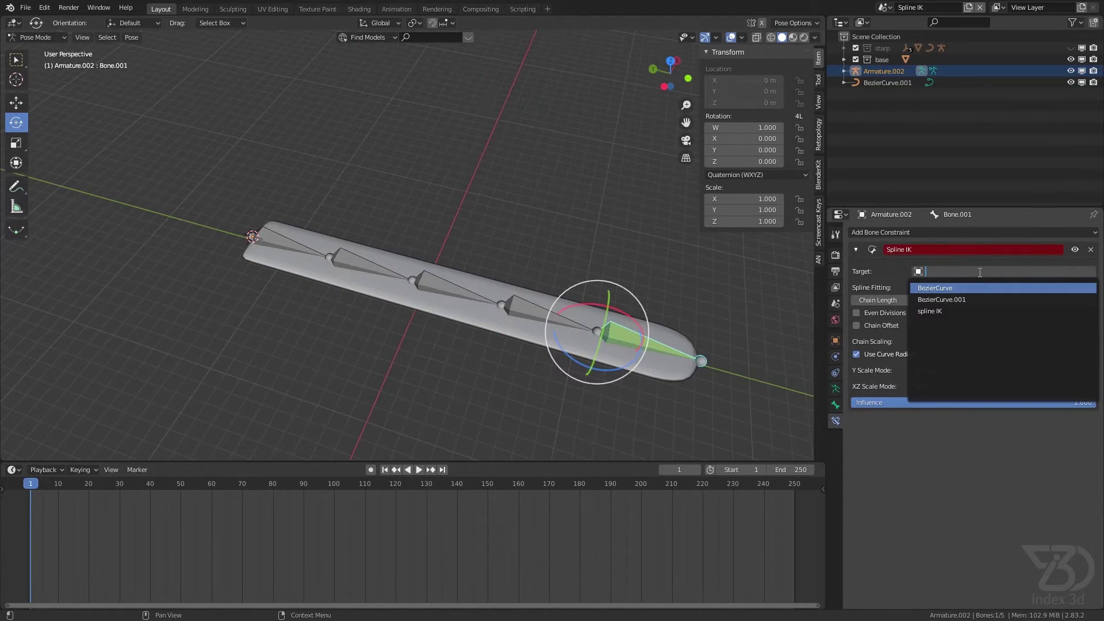
pyautogui.click(959, 261)
pyautogui.click(1090, 271)
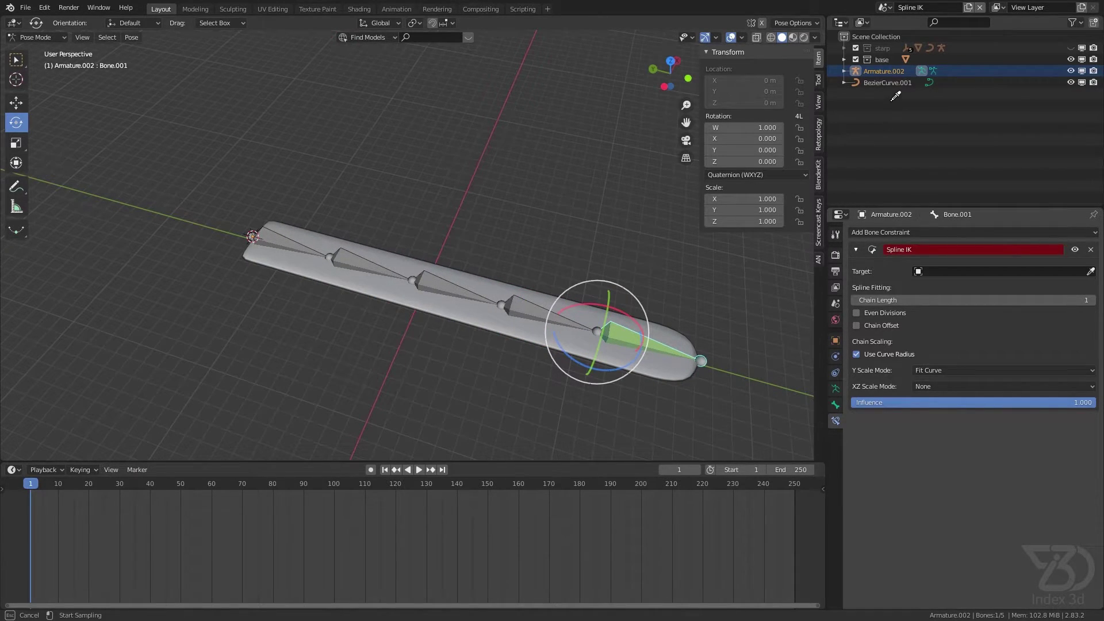
pyautogui.click(887, 83)
pyautogui.moveTo(667, 190); pyautogui.dragTo(485, 199, button='middle')
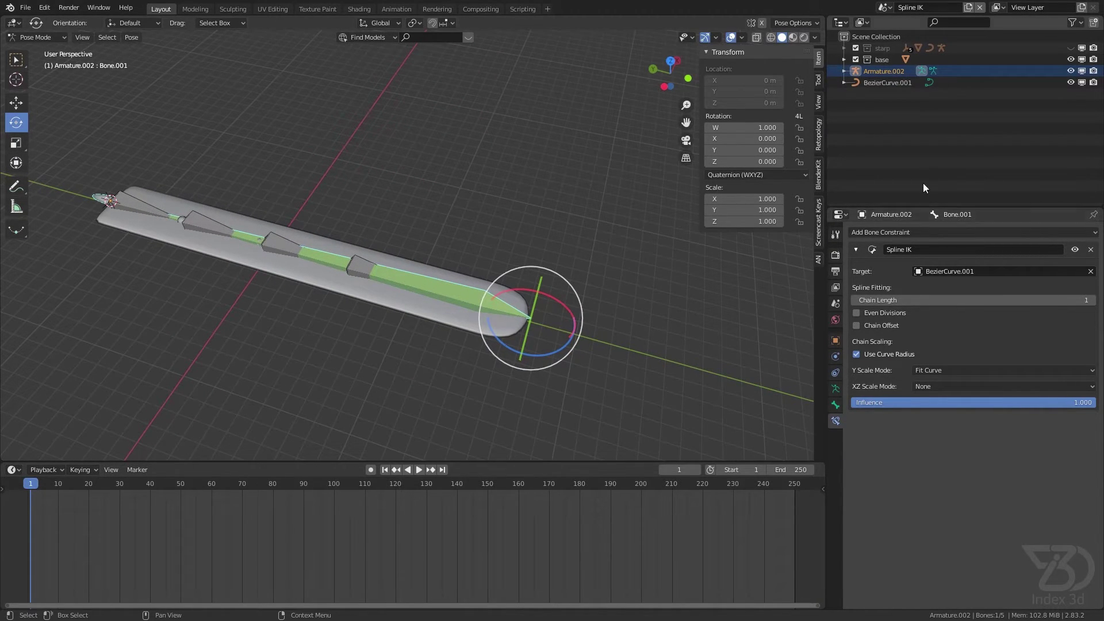
pyautogui.click(1090, 272)
pyautogui.keyDown('shift'); pyautogui.moveTo(192, 214); pyautogui.dragTo(437, 259, button='middle'); pyautogui.keyUp('shift')
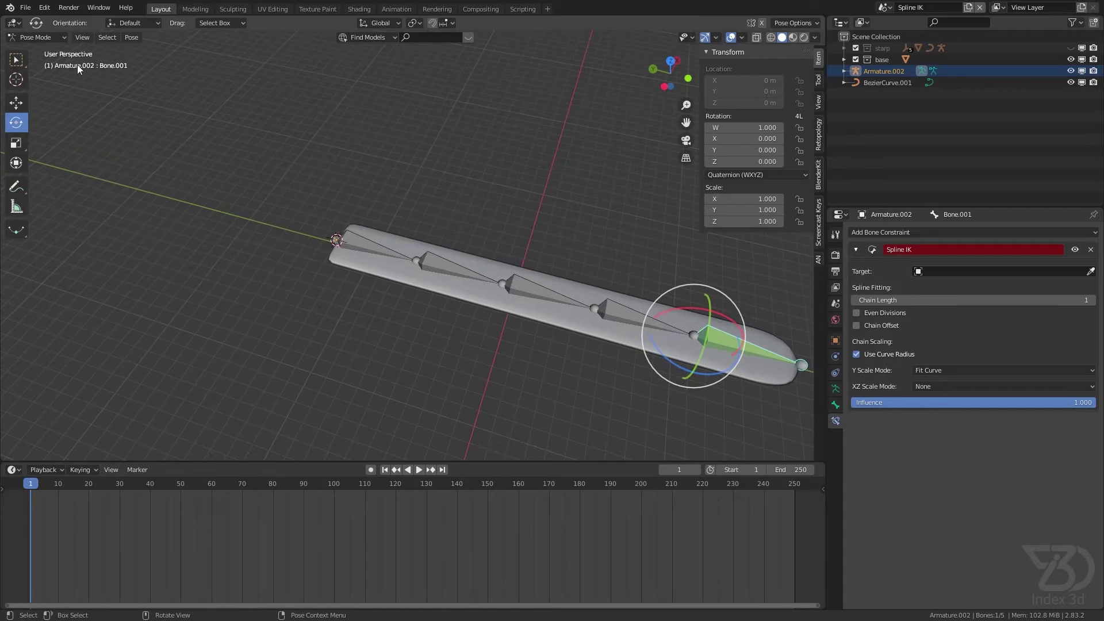
# Open BezierCurve.001 in Edit Mode, select all its control points and switch the curve's direction
pyautogui.click(51, 38)
pyautogui.click(51, 50)
pyautogui.scroll(4, 349, 251)
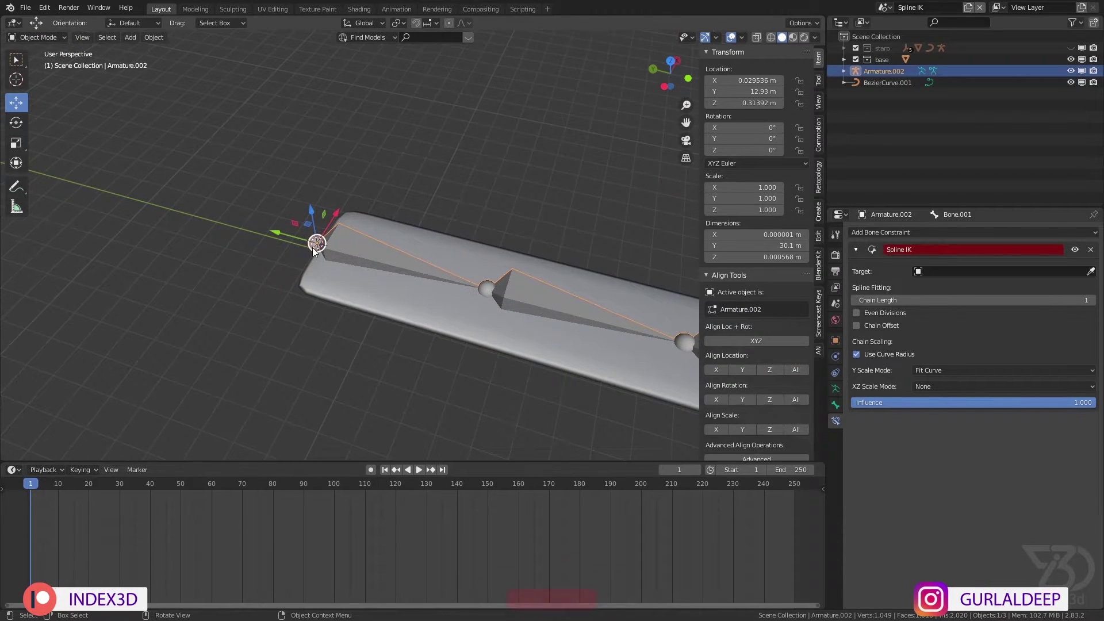
pyautogui.click(880, 82)
pyautogui.scroll(-5, 281, 164)
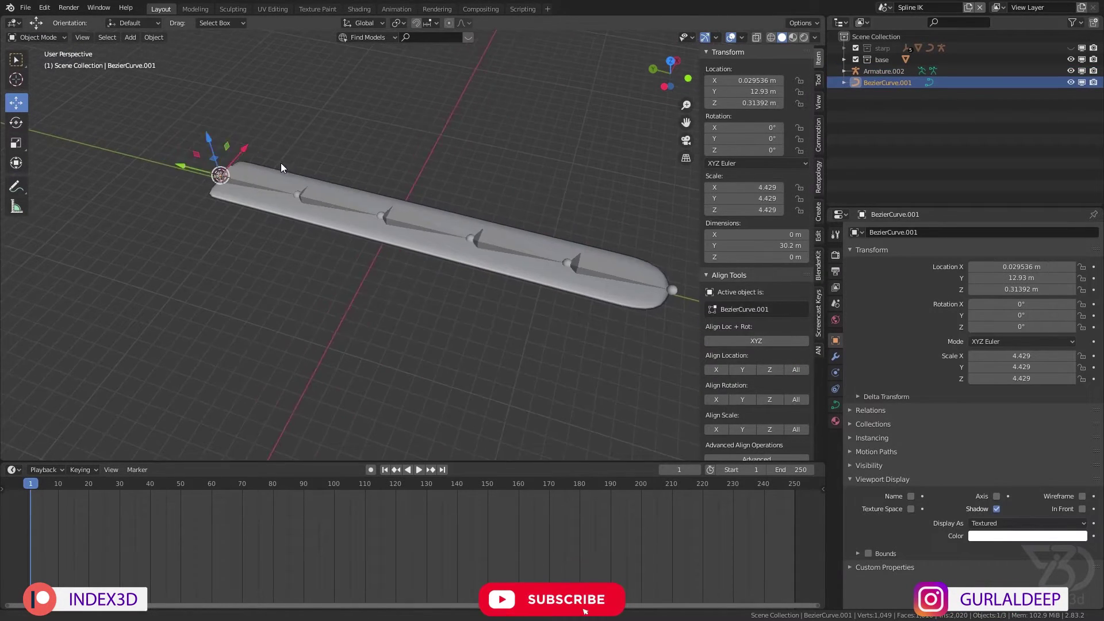
pyautogui.press('Tab')
pyautogui.scroll(3, 204, 180)
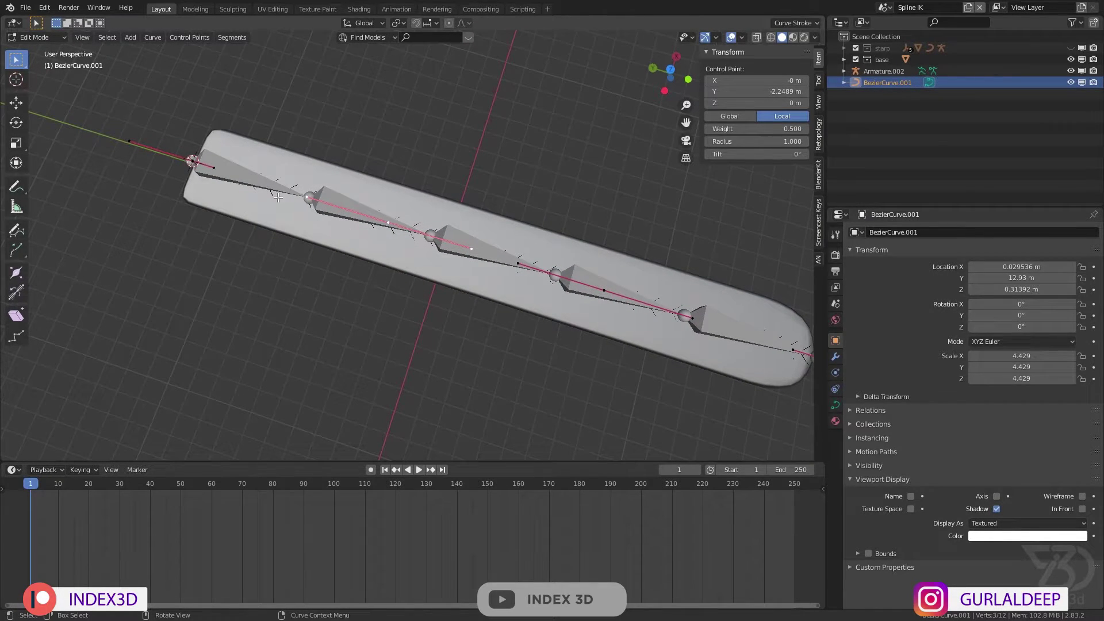
pyautogui.press('a')
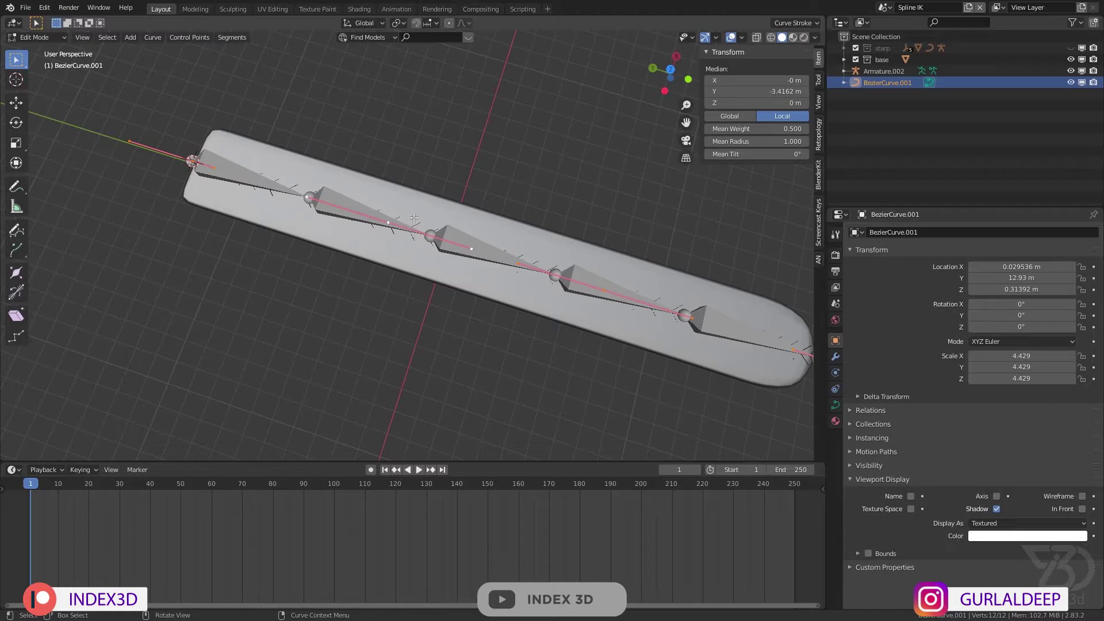
pyautogui.rightClick(350, 210)
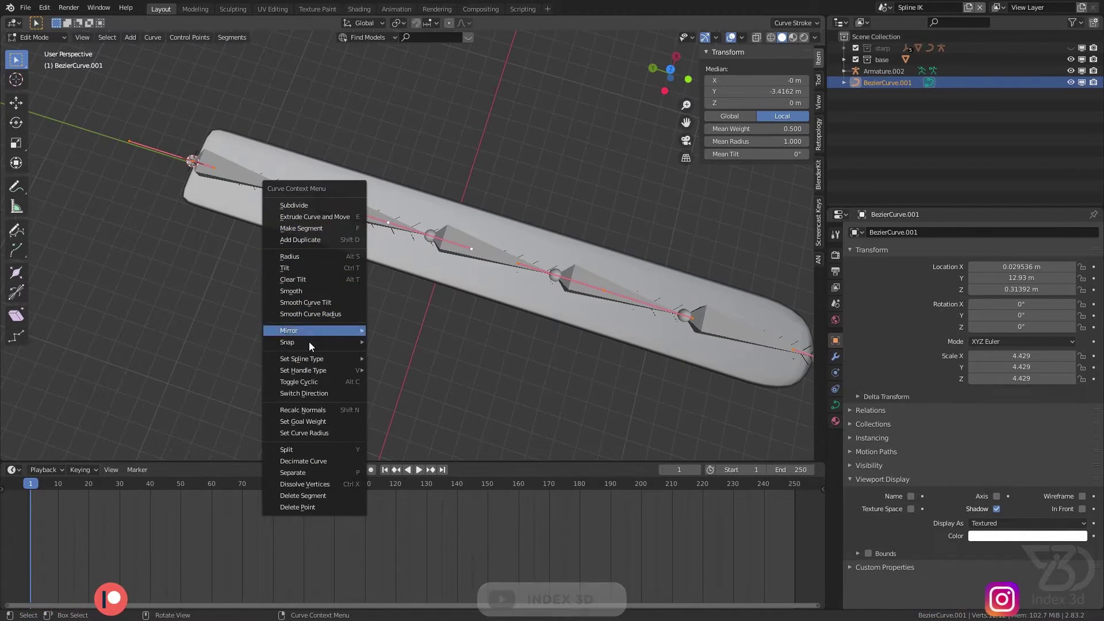
pyautogui.click(314, 393)
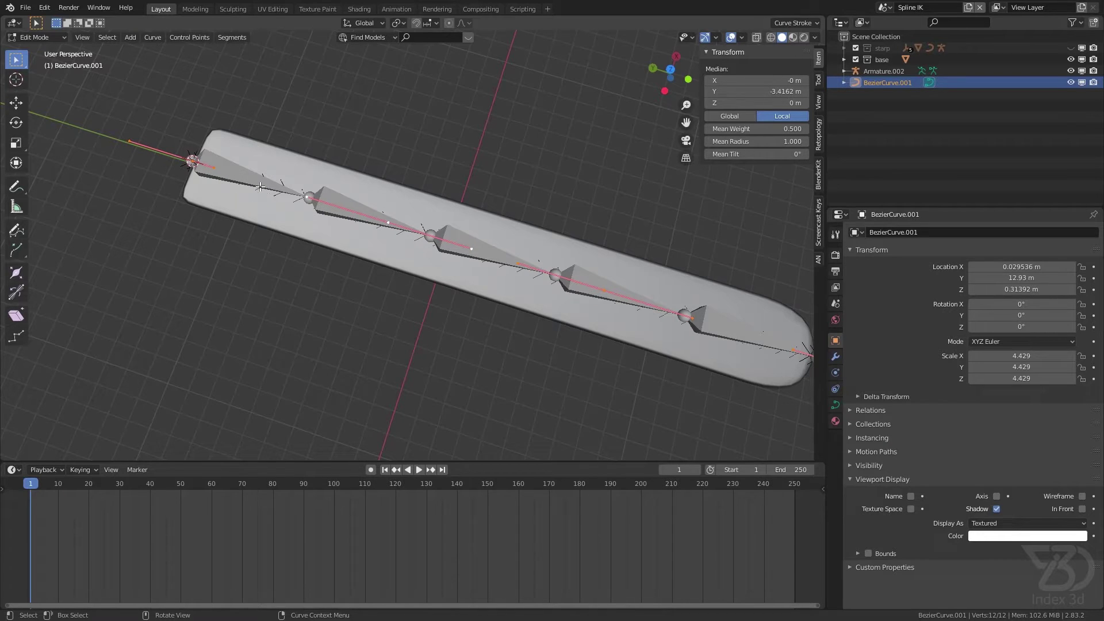
pyautogui.keyDown('shift'); pyautogui.moveTo(533, 275); pyautogui.dragTo(368, 249, button='middle'); pyautogui.keyUp('shift')
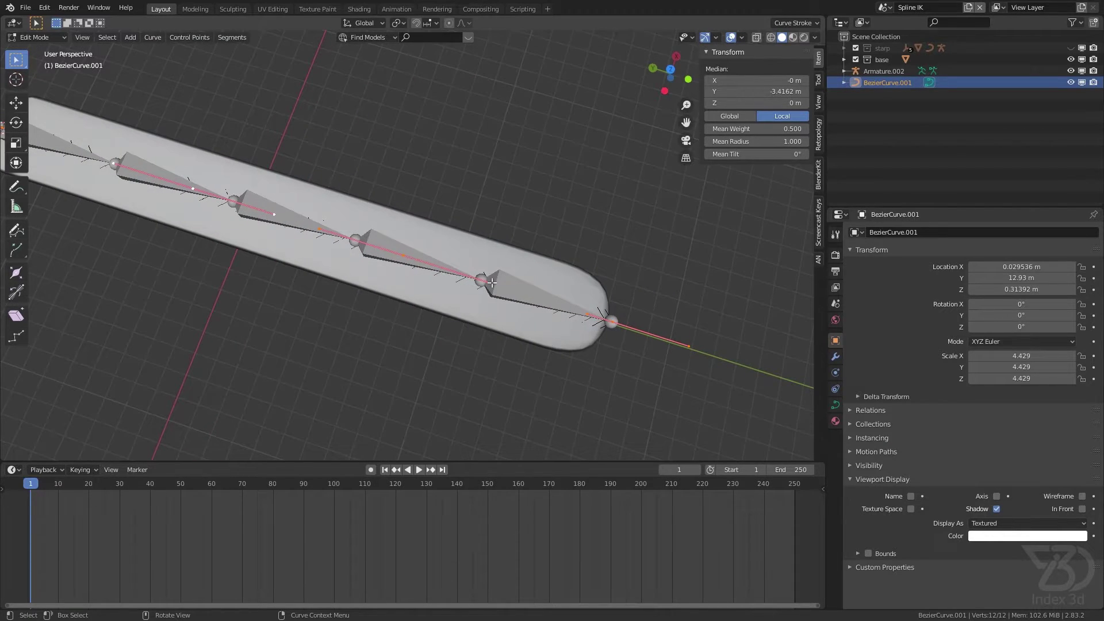
# Leave curve editing and put Armature.002 back in Pose Mode
pyautogui.click(43, 52)
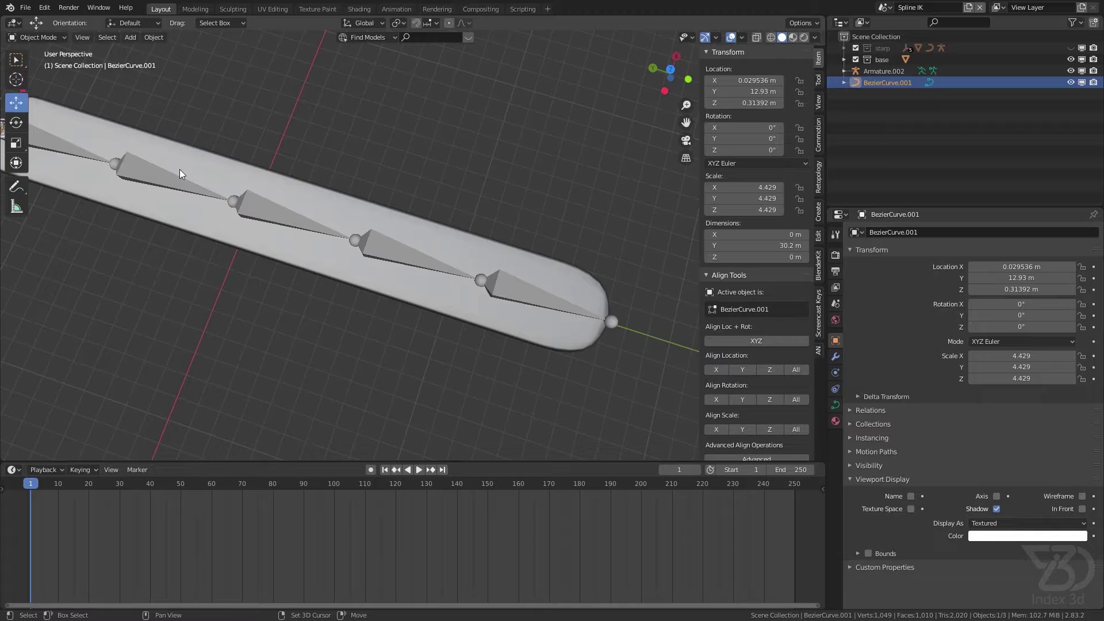
pyautogui.keyDown('shift'); pyautogui.moveTo(180, 171); pyautogui.dragTo(368, 236, button='middle'); pyautogui.keyUp('shift')
pyautogui.scroll(1, 238, 199)
pyautogui.click(238, 201)
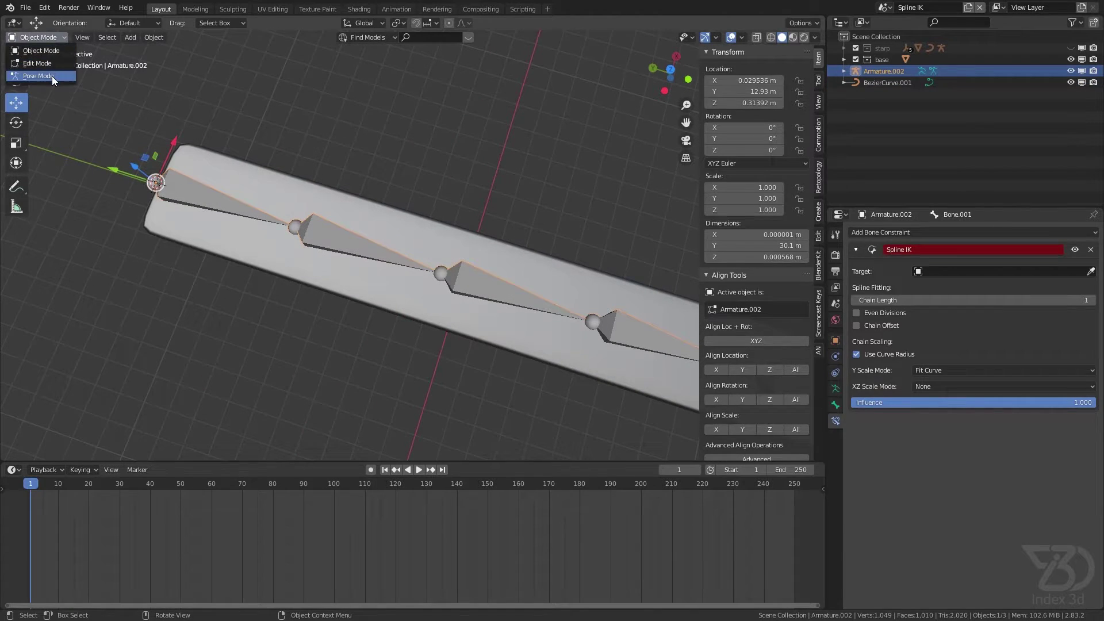
pyautogui.click(52, 76)
# Set the target of the end bone's Spline IK constraint to BezierCurve.001
pyautogui.scroll(-2, 355, 216)
pyautogui.keyDown('shift'); pyautogui.moveTo(620, 312); pyautogui.dragTo(386, 227, button='middle'); pyautogui.keyUp('shift')
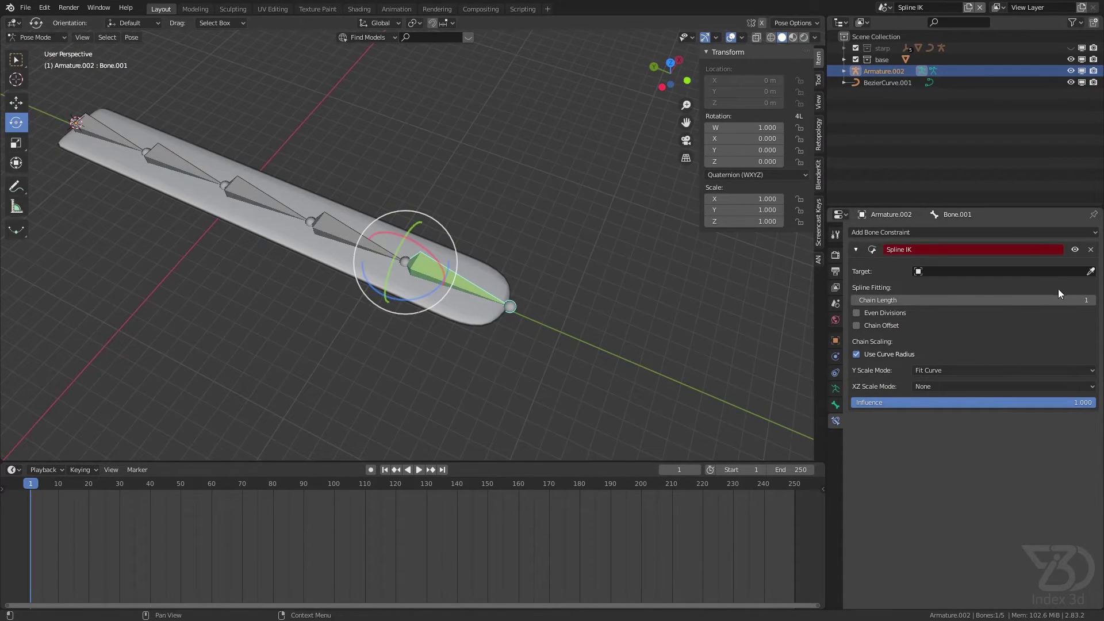
pyautogui.click(1091, 271)
pyautogui.click(887, 82)
pyautogui.keyDown('shift'); pyautogui.moveTo(334, 142); pyautogui.dragTo(295, 164, button='middle'); pyautogui.keyUp('shift')
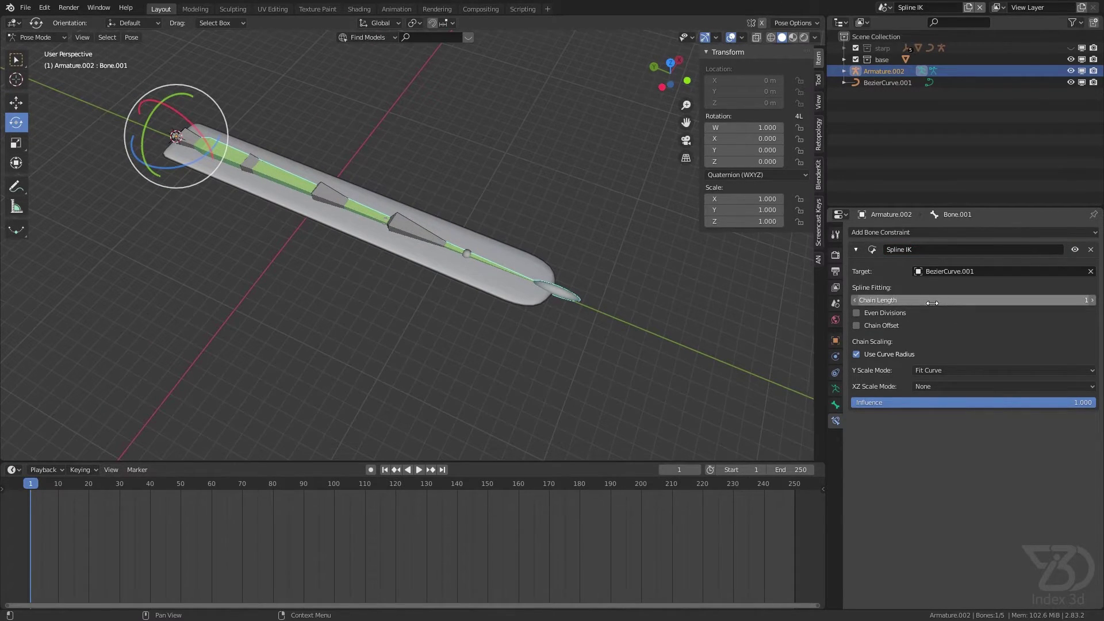
# Raise the Spline IK constraint's Chain Length to 5
pyautogui.click(1092, 300)
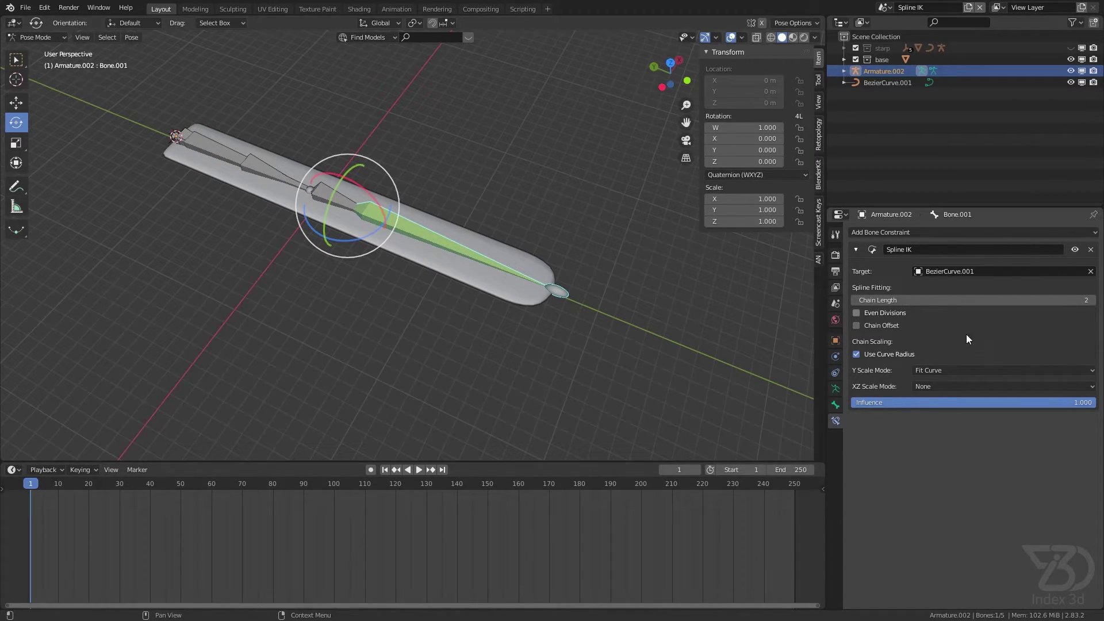
pyautogui.click(1093, 300)
pyautogui.click(1093, 300)
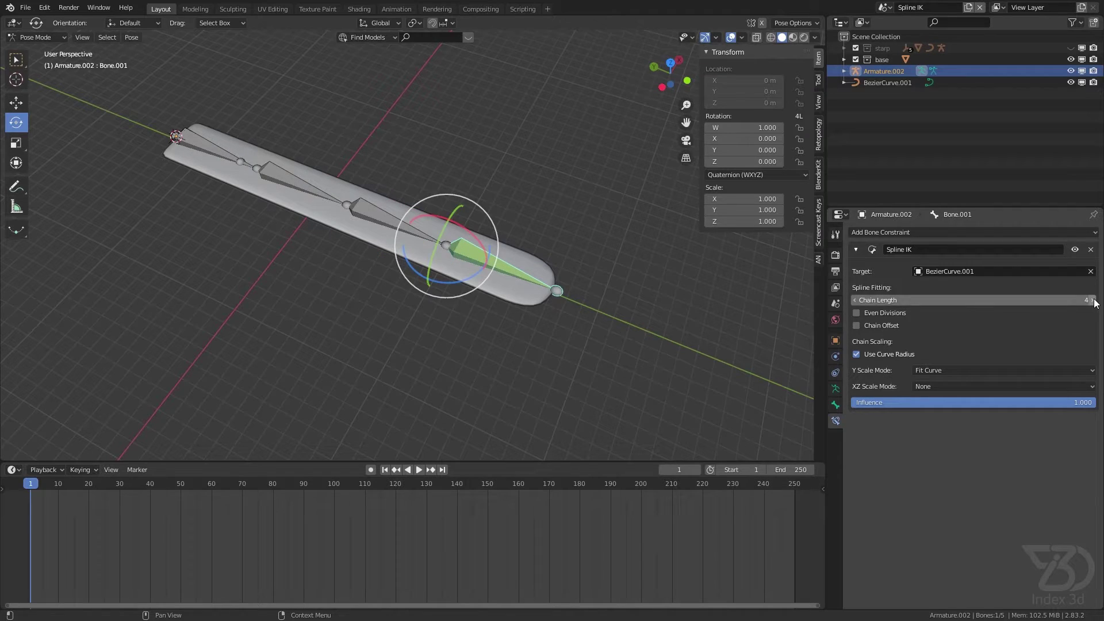
pyautogui.click(1093, 300)
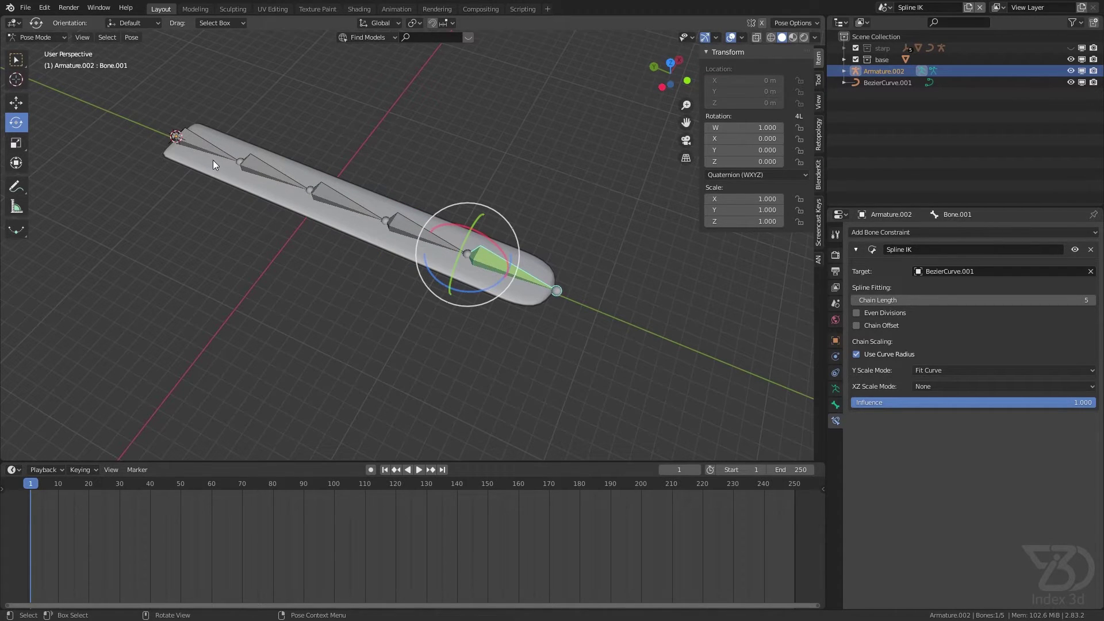
# Select the middle bone of the chain and switch the armature to Edit Mode
pyautogui.scroll(-1, 200, 141)
pyautogui.keyDown('shift'); pyautogui.moveTo(200, 140); pyautogui.dragTo(100, 139, button='middle'); pyautogui.keyUp('shift')
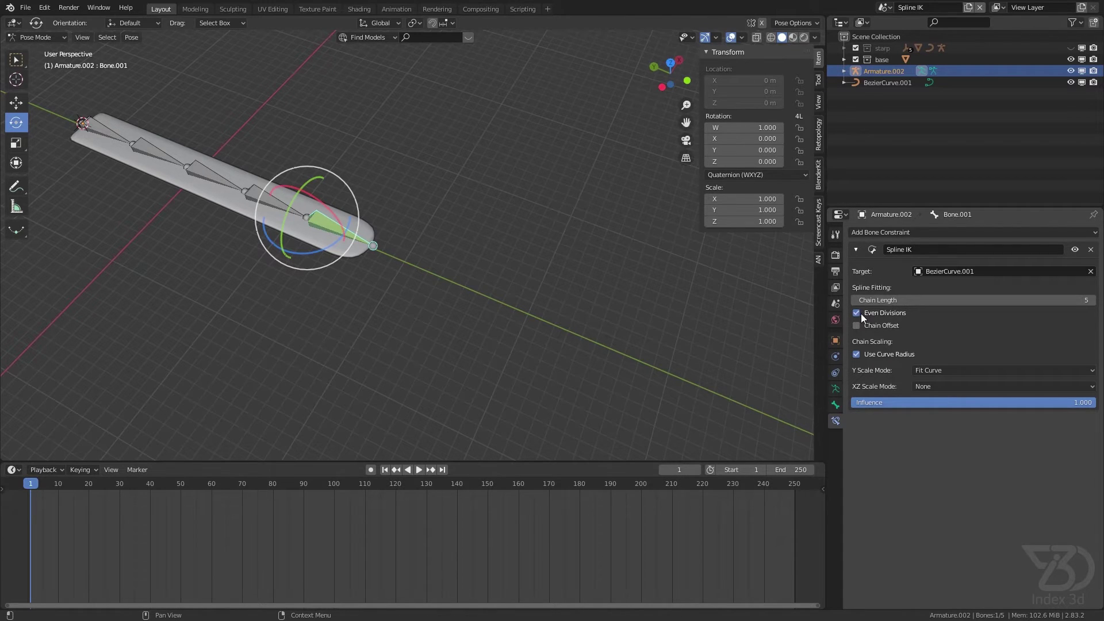
pyautogui.keyDown('shift'); pyautogui.moveTo(304, 214); pyautogui.dragTo(371, 250, button='middle'); pyautogui.keyUp('shift')
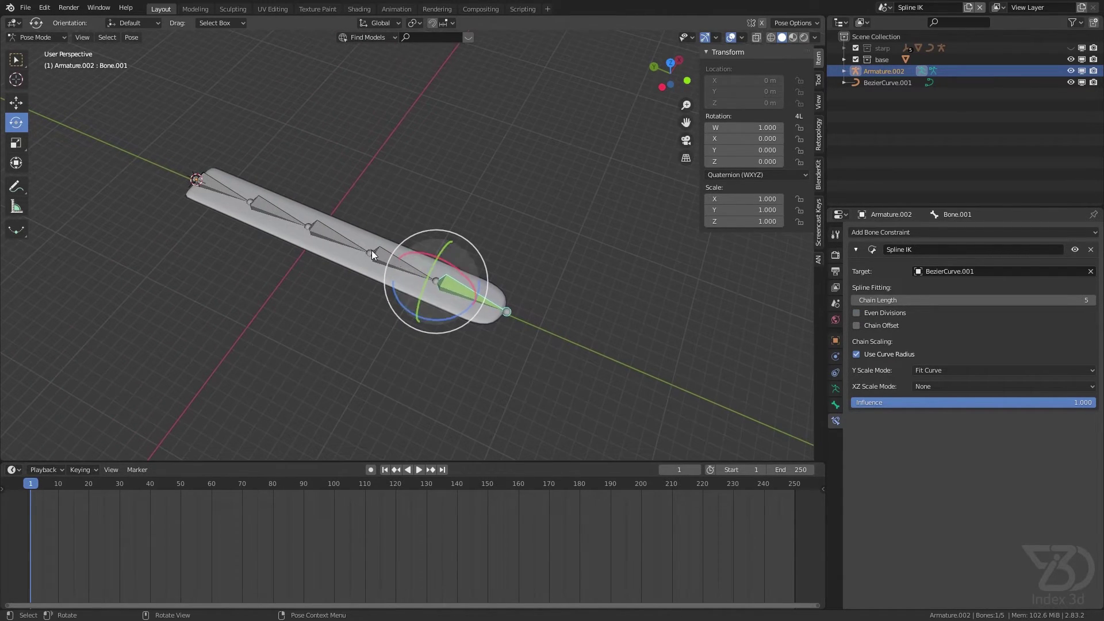
pyautogui.click(300, 228)
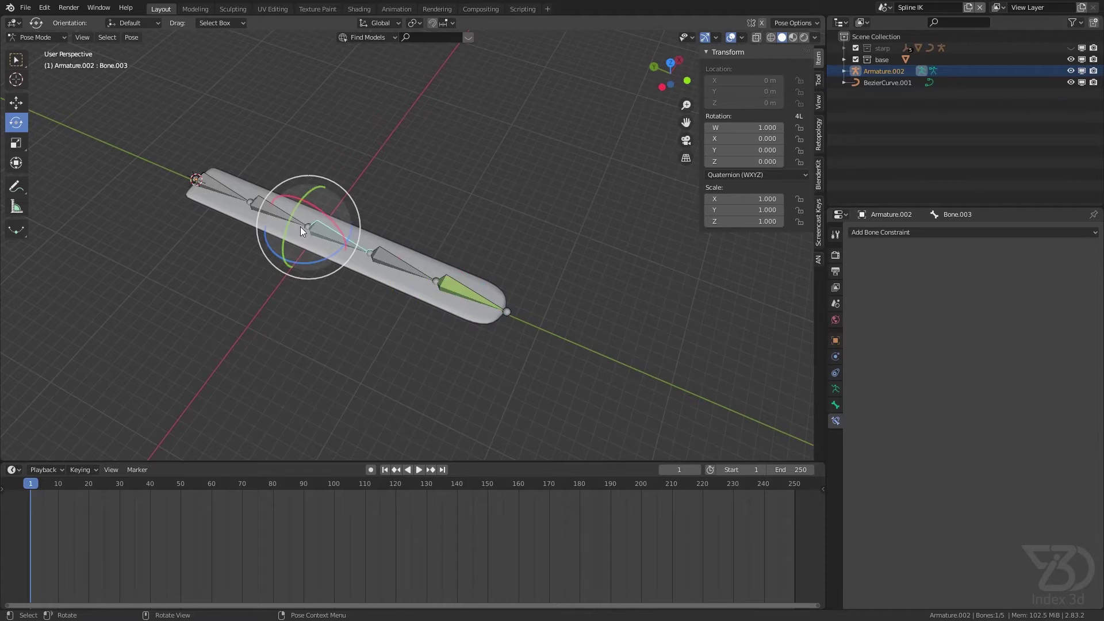
pyautogui.click(35, 38)
pyautogui.click(39, 62)
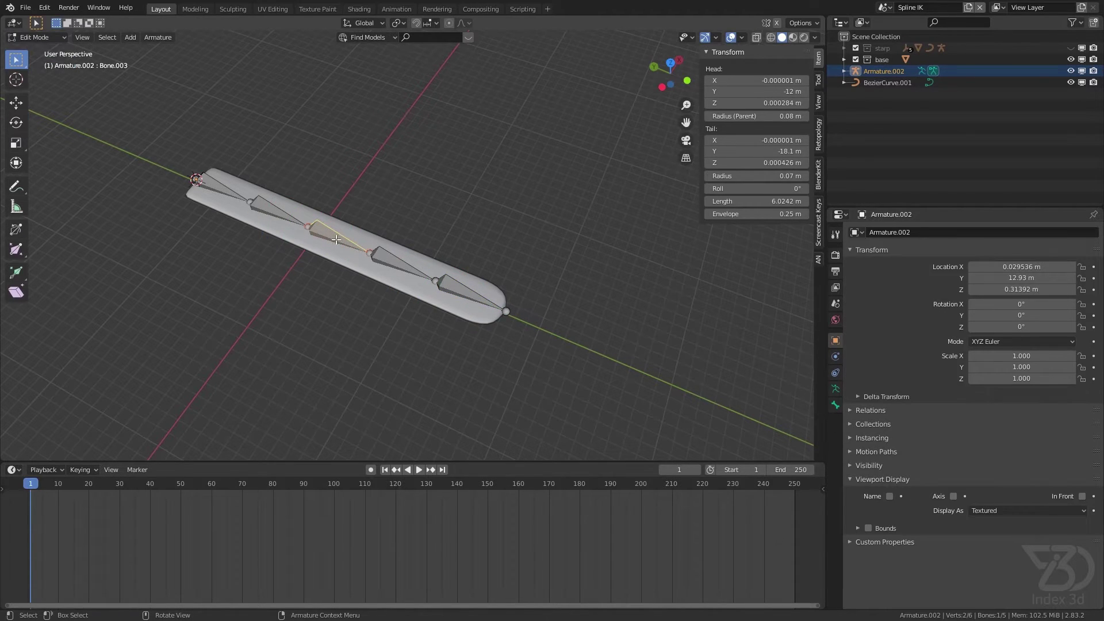
# Move the joint between the third and fourth bones about 2.6 m along Y toward the strap's rounded end
pyautogui.scroll(4, 373, 256)
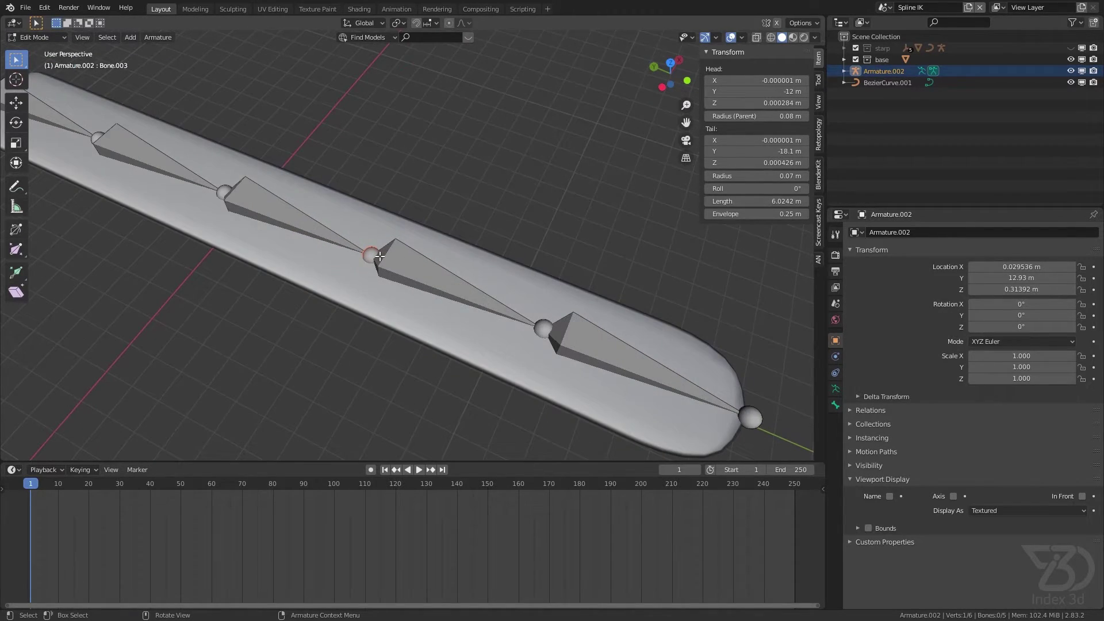
pyautogui.press('g')
pyautogui.press('y')
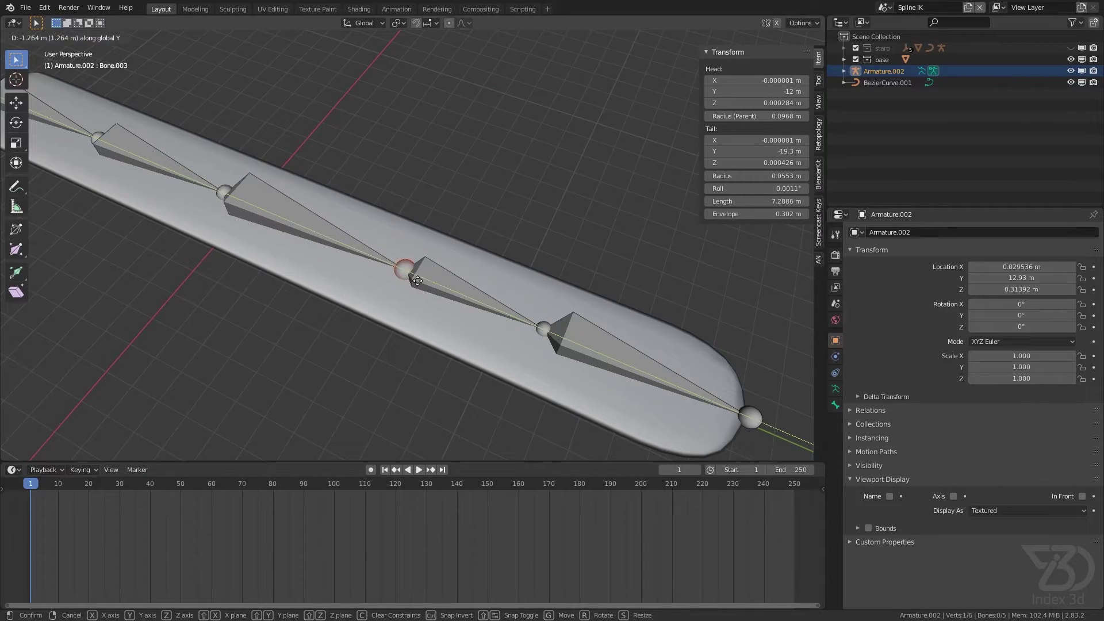
pyautogui.click(454, 295)
# Switch the armature to Pose Mode and enable Even Divisions in the end bone's Spline IK constraint
pyautogui.click(42, 43)
pyautogui.click(42, 39)
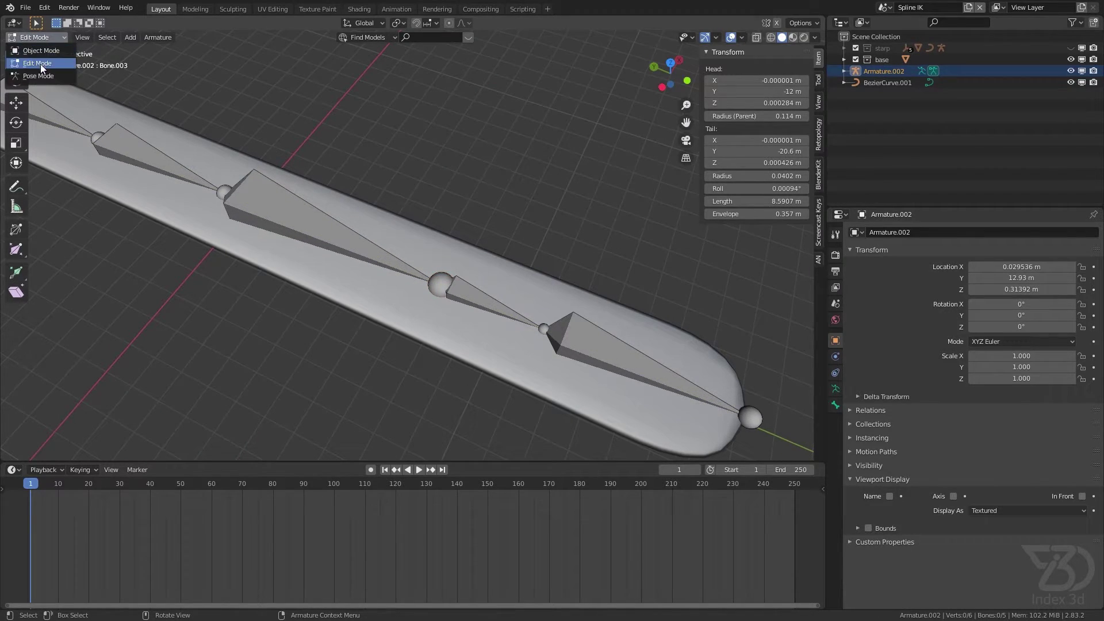
pyautogui.click(40, 72)
pyautogui.click(243, 198)
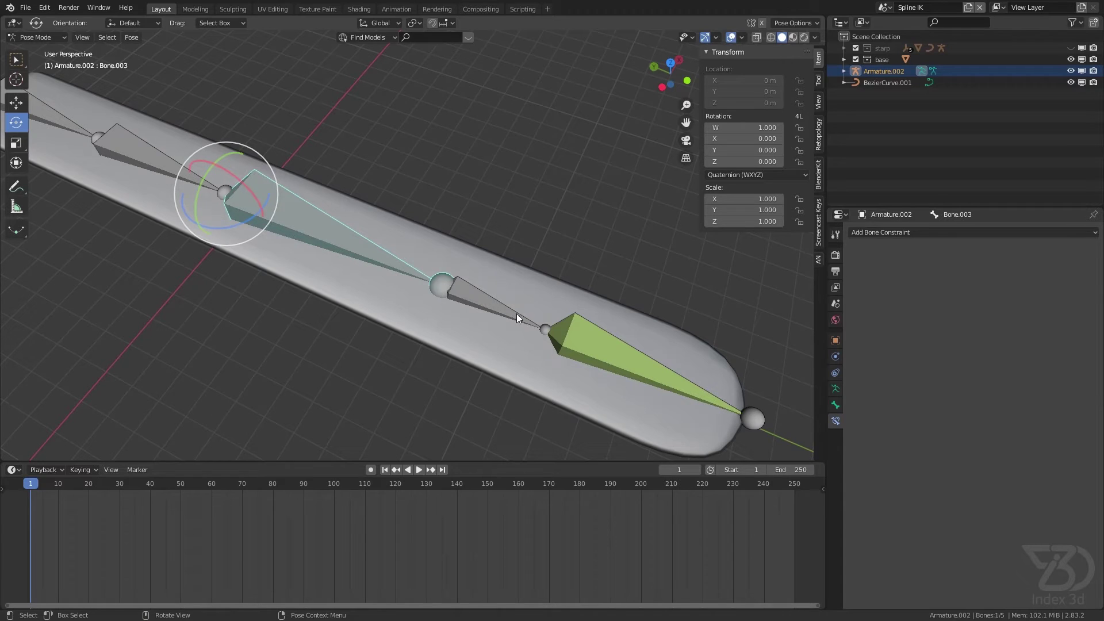
pyautogui.click(575, 332)
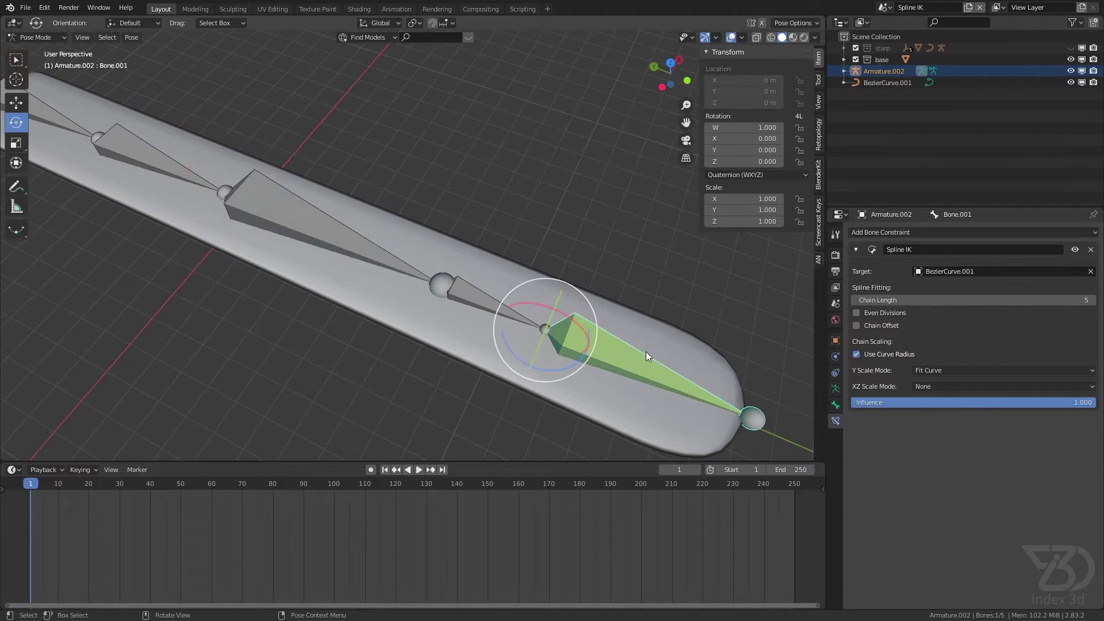
pyautogui.click(857, 314)
pyautogui.moveTo(393, 264); pyautogui.dragTo(408, 291, button='middle')
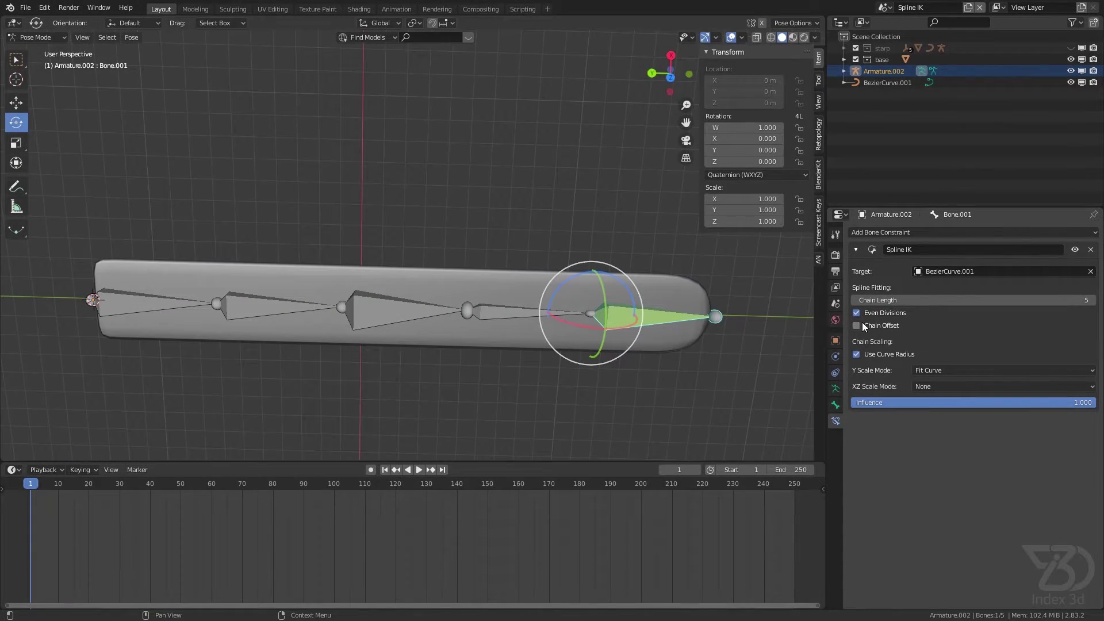
# Undo the Even Divisions setting and the move of the joint between the third and fourth bones
pyautogui.hotkey('ctrl', 'z')
pyautogui.hotkey('ctrl', 'z')
pyautogui.hotkey('ctrl', 'z')
pyautogui.hotkey('ctrl', 'z')
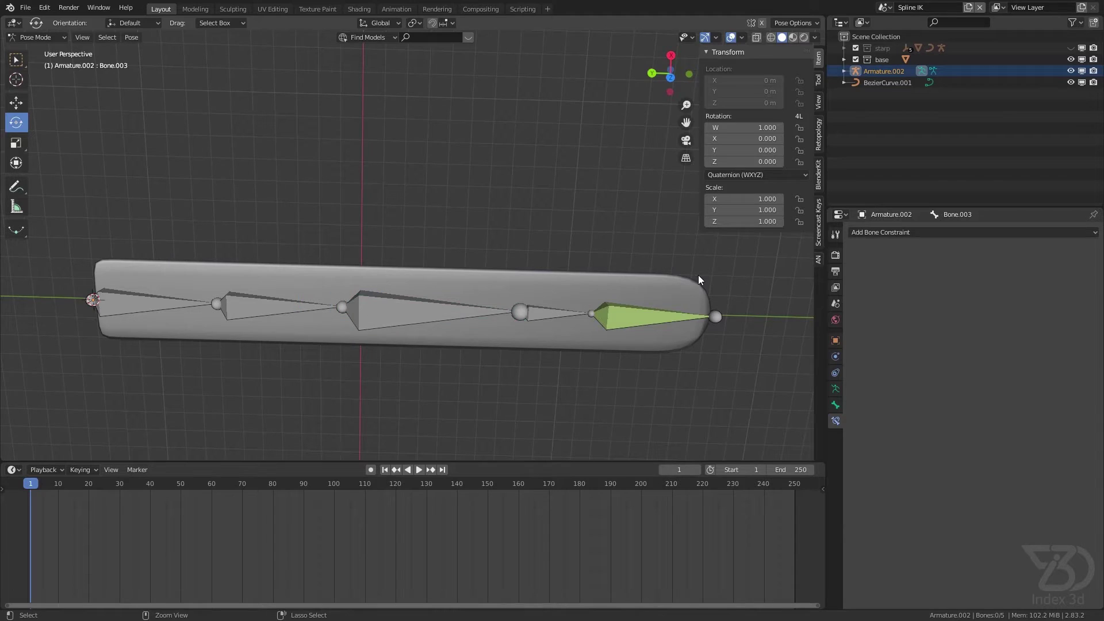
pyautogui.hotkey('ctrl', 'z')
# Save the file, then return the armature to Pose Mode with the end bone carrying the Spline IK constraint selected
pyautogui.hotkey('ctrl', 's')
pyautogui.click(38, 37)
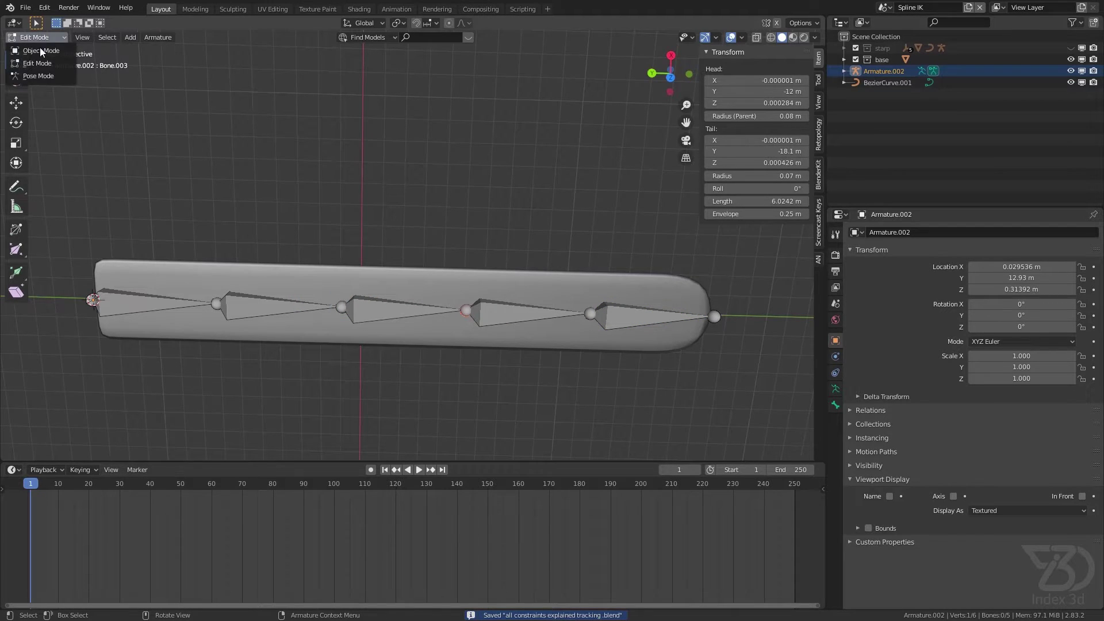
pyautogui.click(38, 76)
pyautogui.moveTo(210, 159); pyautogui.dragTo(447, 326, button='middle')
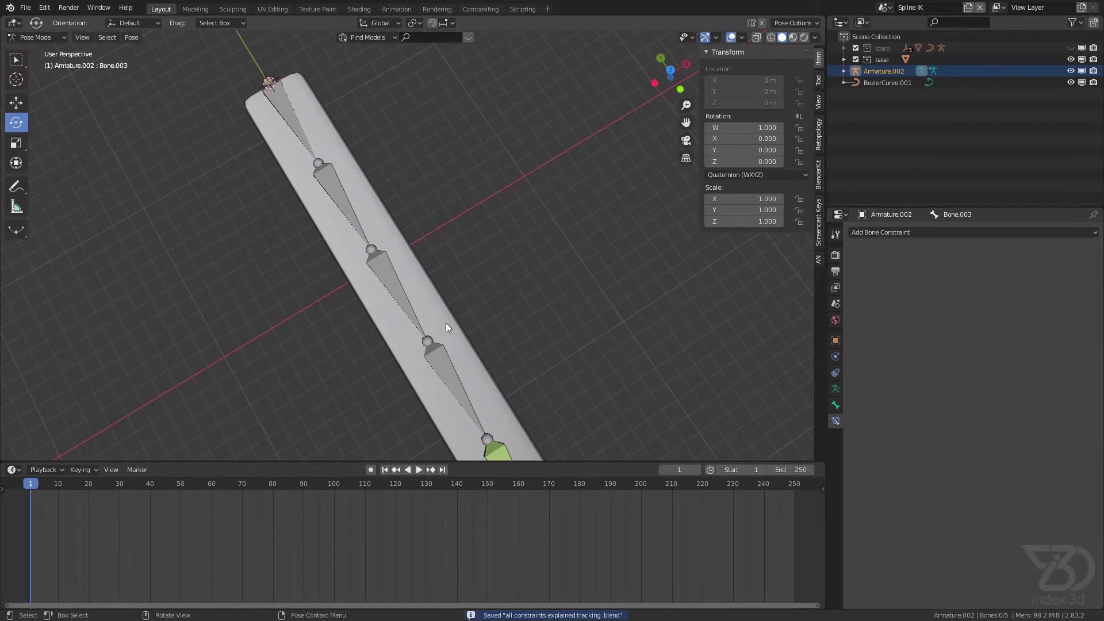
pyautogui.moveTo(461, 377); pyautogui.dragTo(502, 388, button='middle')
pyautogui.click(502, 388)
pyautogui.moveTo(627, 382); pyautogui.dragTo(804, 372, button='middle')
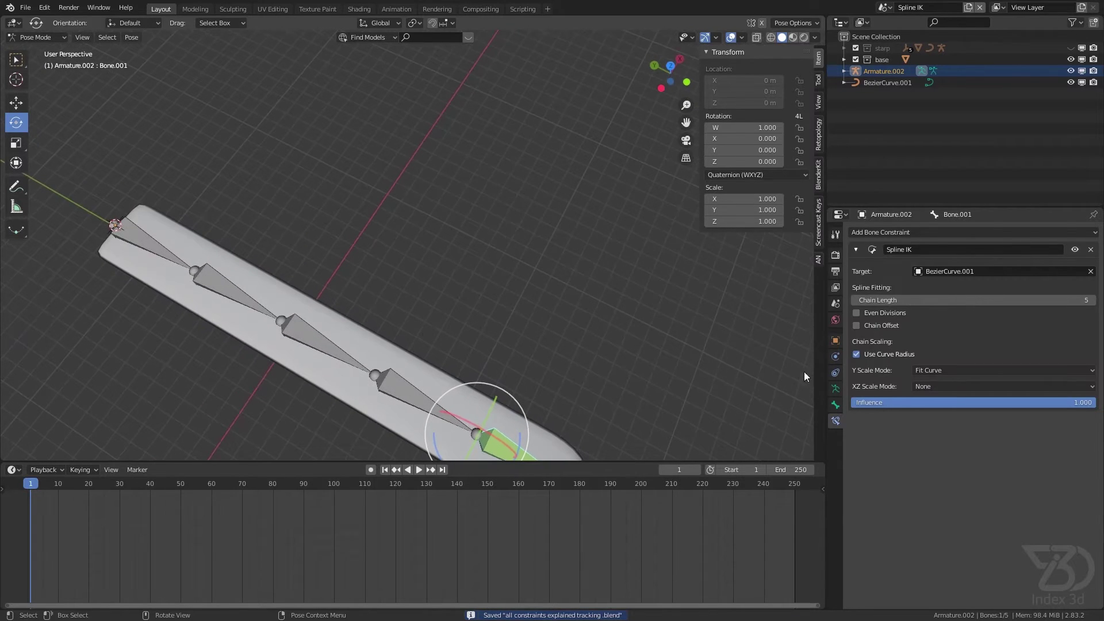
pyautogui.keyDown('shift'); pyautogui.moveTo(650, 372); pyautogui.dragTo(495, 292, button='middle'); pyautogui.keyUp('shift')
pyautogui.click(927, 370)
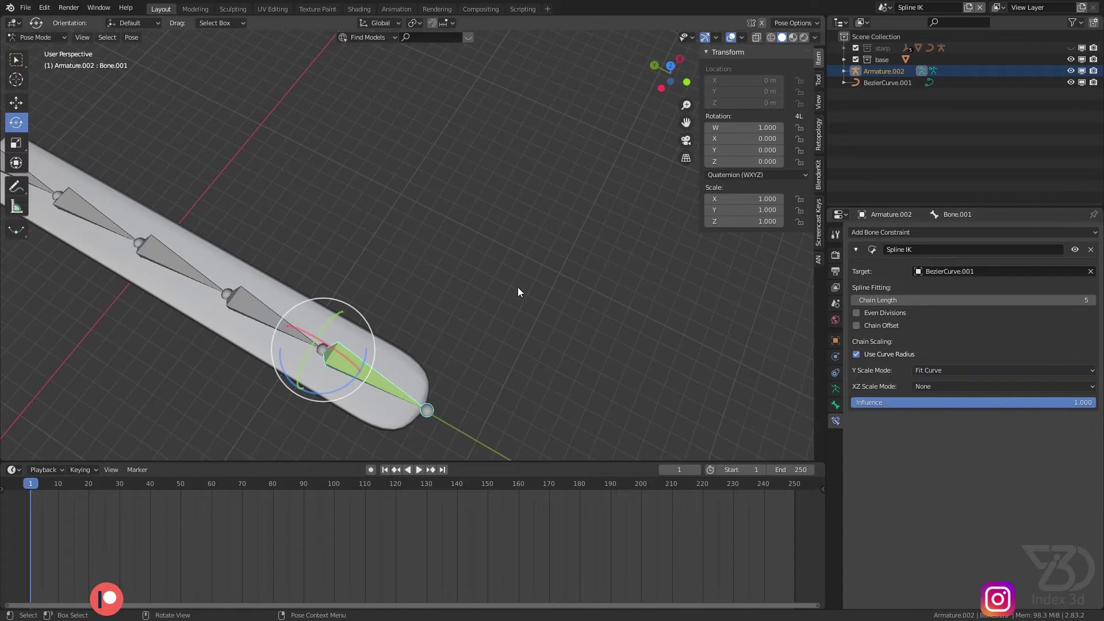
pyautogui.moveTo(430, 296); pyautogui.dragTo(740, 347, button='middle')
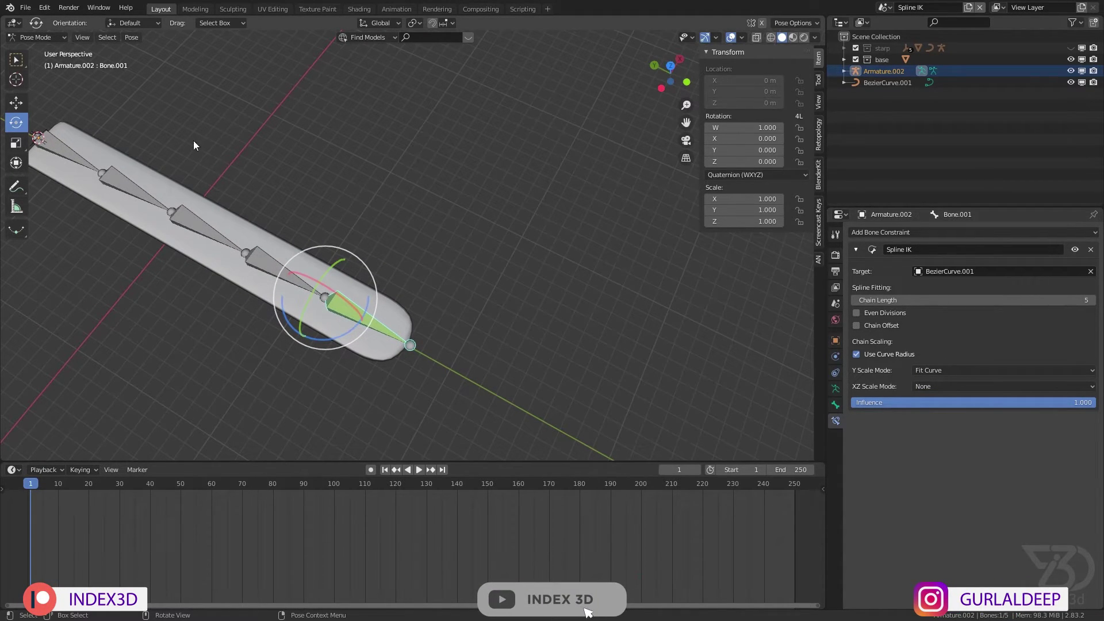
# Return the armature to Object Mode and open BezierCurve.001 in Edit Mode
pyautogui.click(35, 37)
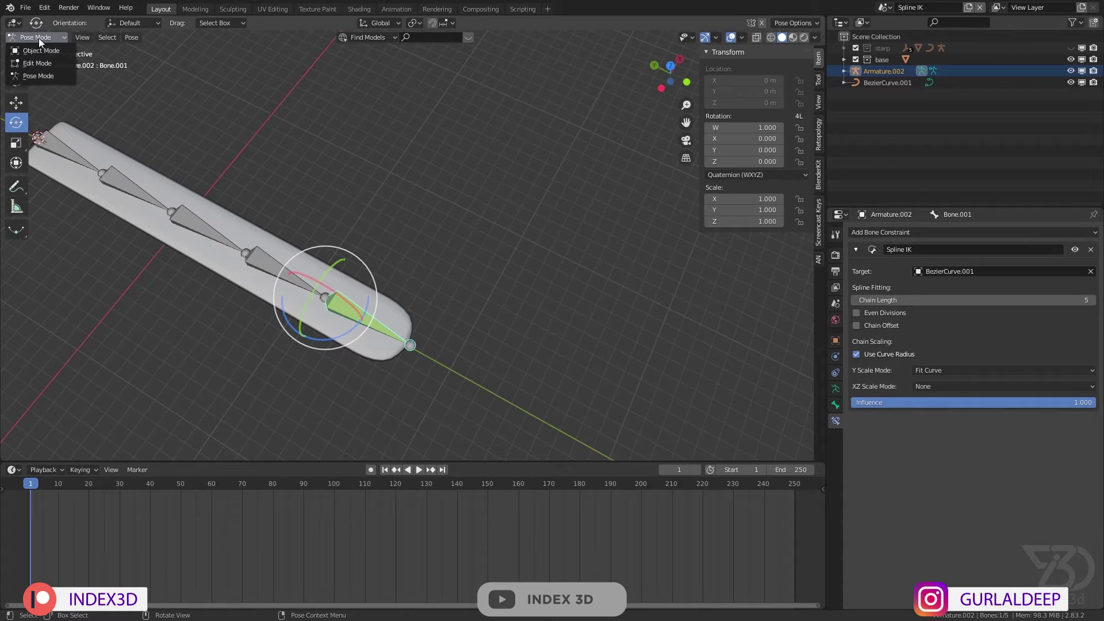
pyautogui.click(41, 52)
pyautogui.moveTo(126, 109); pyautogui.dragTo(233, 167, button='middle')
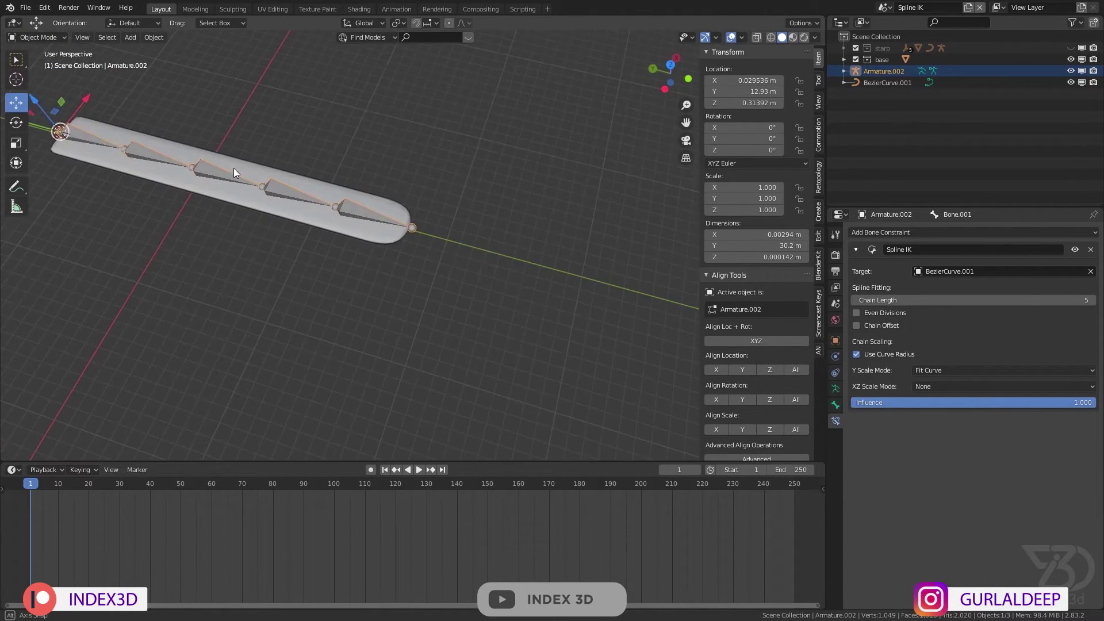
pyautogui.click(834, 83)
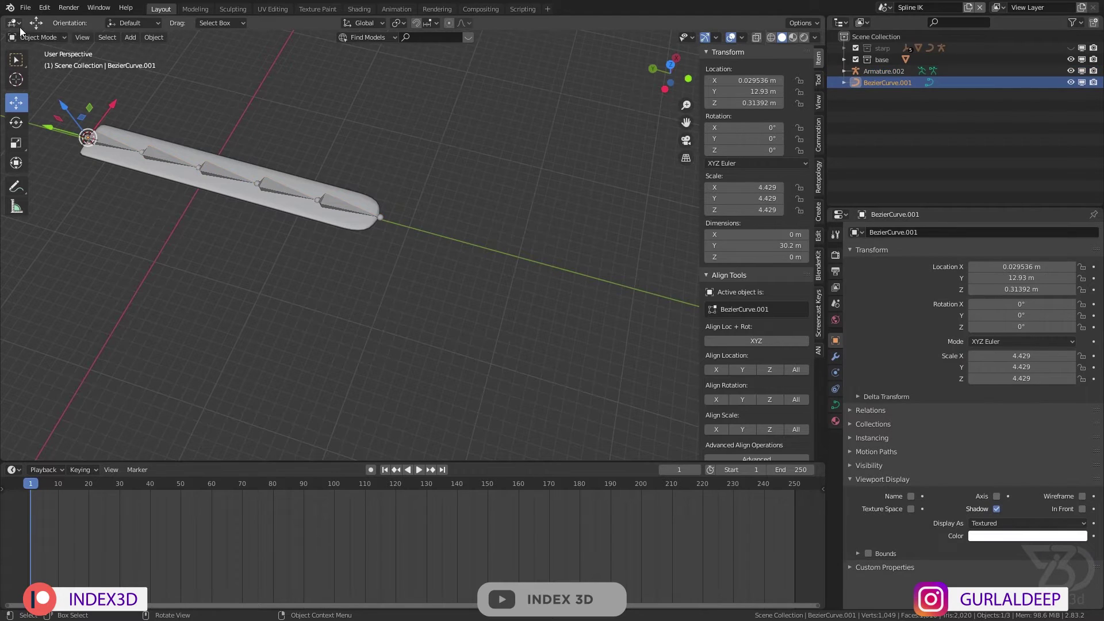
pyautogui.click(43, 64)
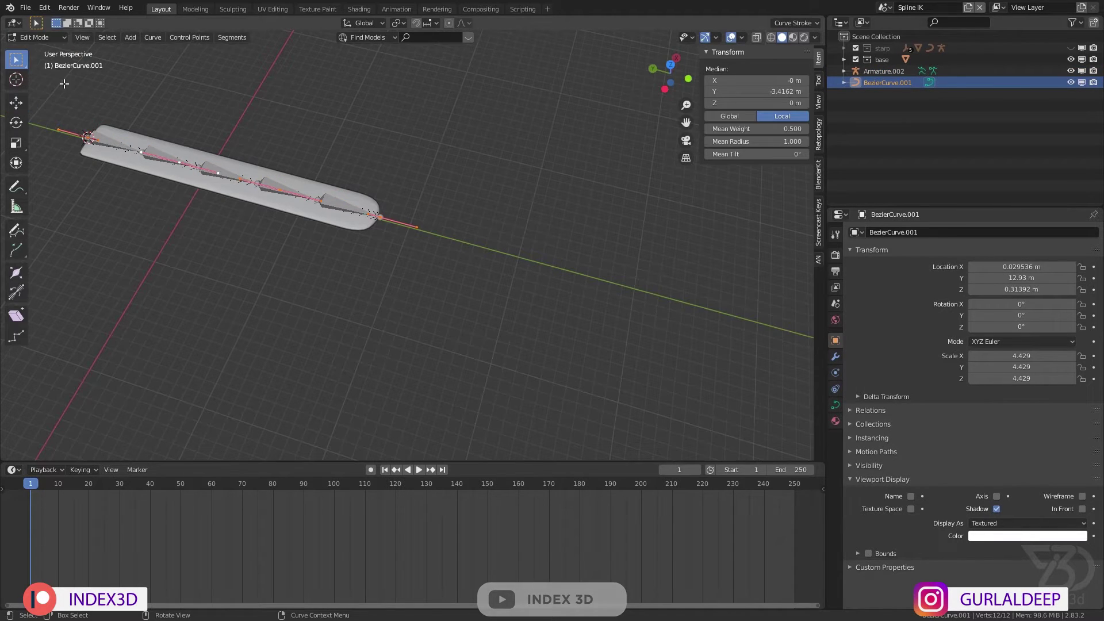
# Try raising the curve's third control point about 6.8 m along Z to test how the bones follow
pyautogui.scroll(2, 242, 180)
pyautogui.moveTo(243, 180); pyautogui.dragTo(270, 180, button='middle')
pyautogui.click(276, 181)
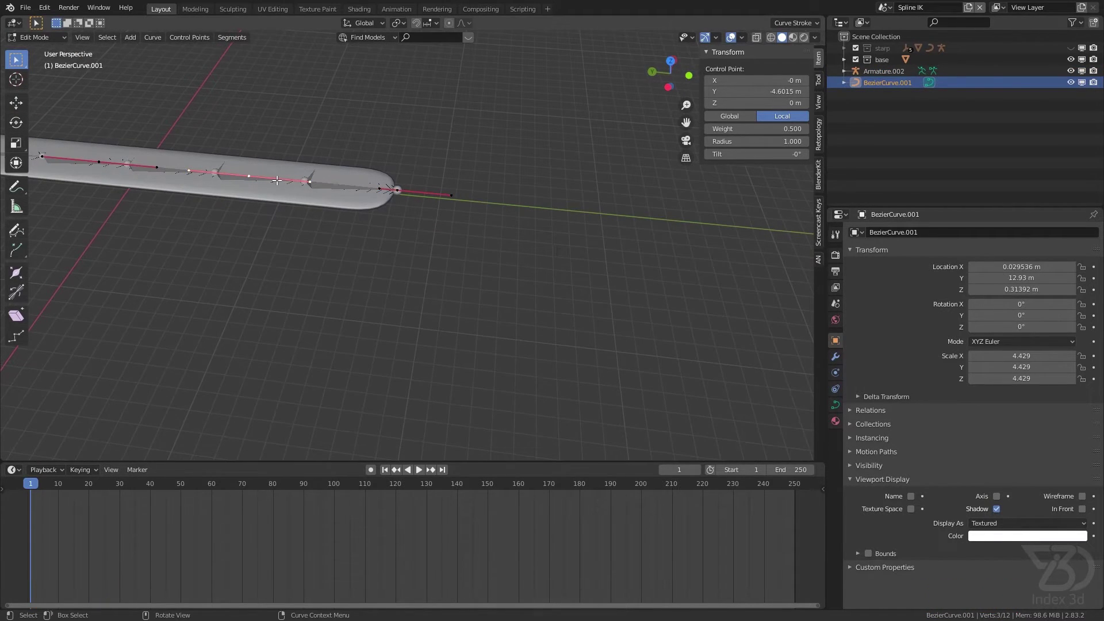
pyautogui.press('g')
pyautogui.press('z')
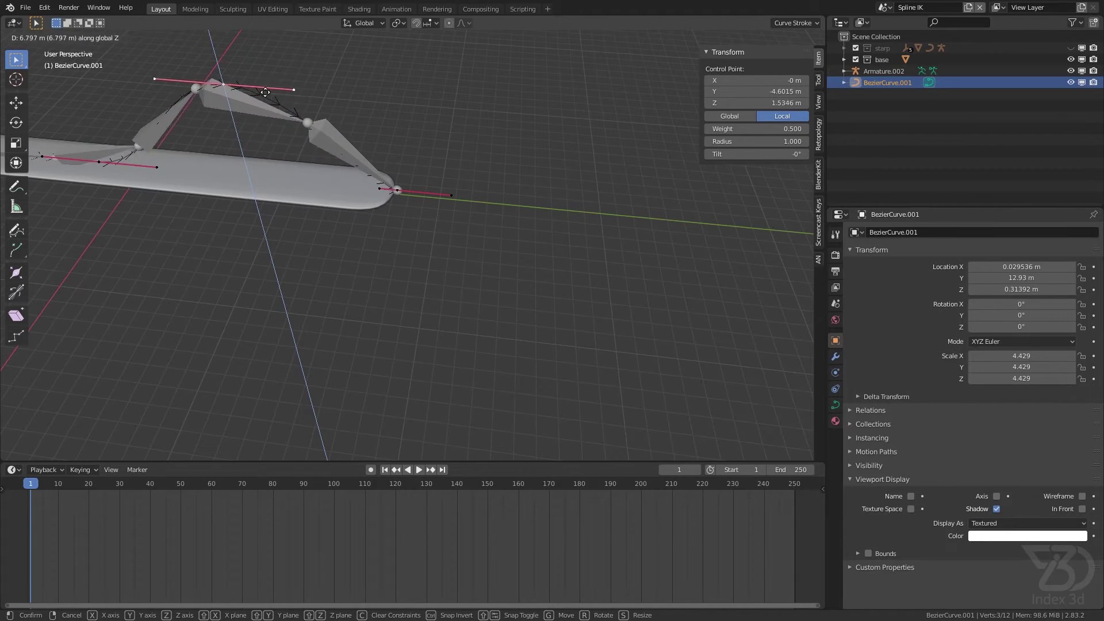
pyautogui.press('Escape')
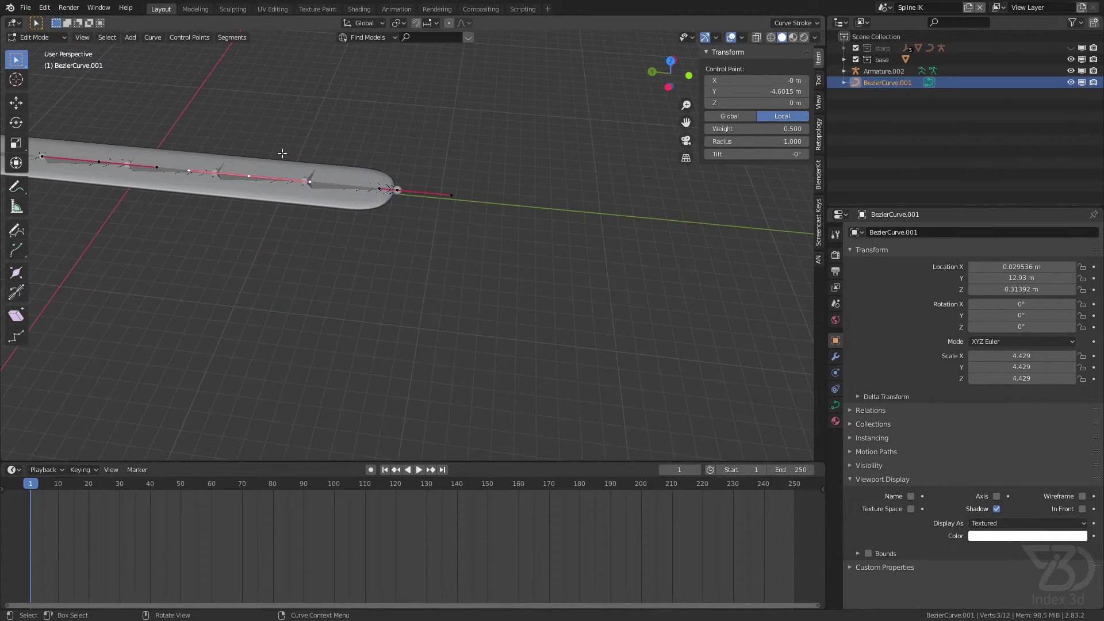
# Try moving the curve's end control point at the strap's rounded tip along Z
pyautogui.click(406, 197)
pyautogui.press('g')
pyautogui.press('z')
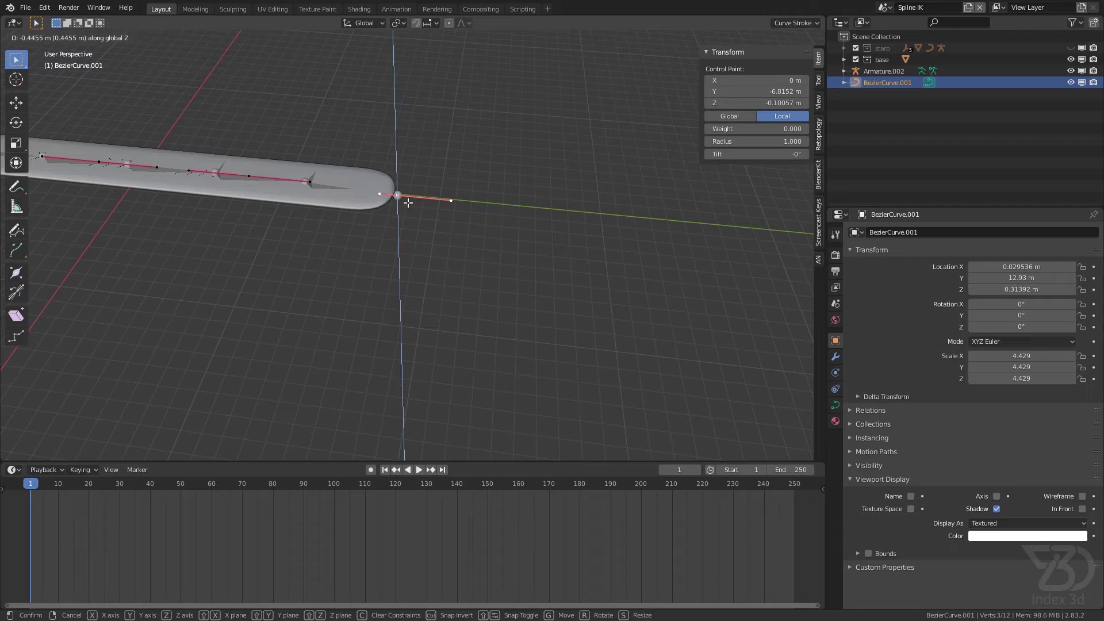
pyautogui.press('Escape')
# Save the file, return to Object Mode and parent the strap mesh to the armature with automatic weights
pyautogui.hotkey('ctrl', 's')
pyautogui.press('Tab')
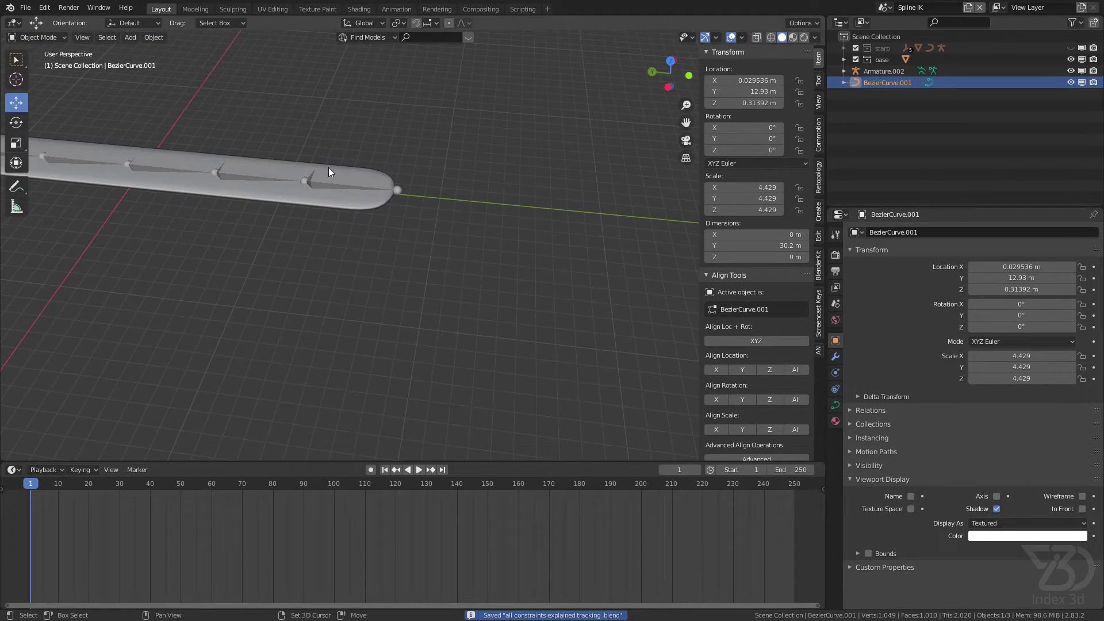
pyautogui.keyDown('shift'); pyautogui.moveTo(329, 167); pyautogui.dragTo(349, 242, button='middle'); pyautogui.keyUp('shift')
pyautogui.scroll(3, 350, 242)
pyautogui.moveTo(445, 247); pyautogui.dragTo(395, 243, button='middle')
pyautogui.click(395, 242)
pyautogui.scroll(-1, 280, 177)
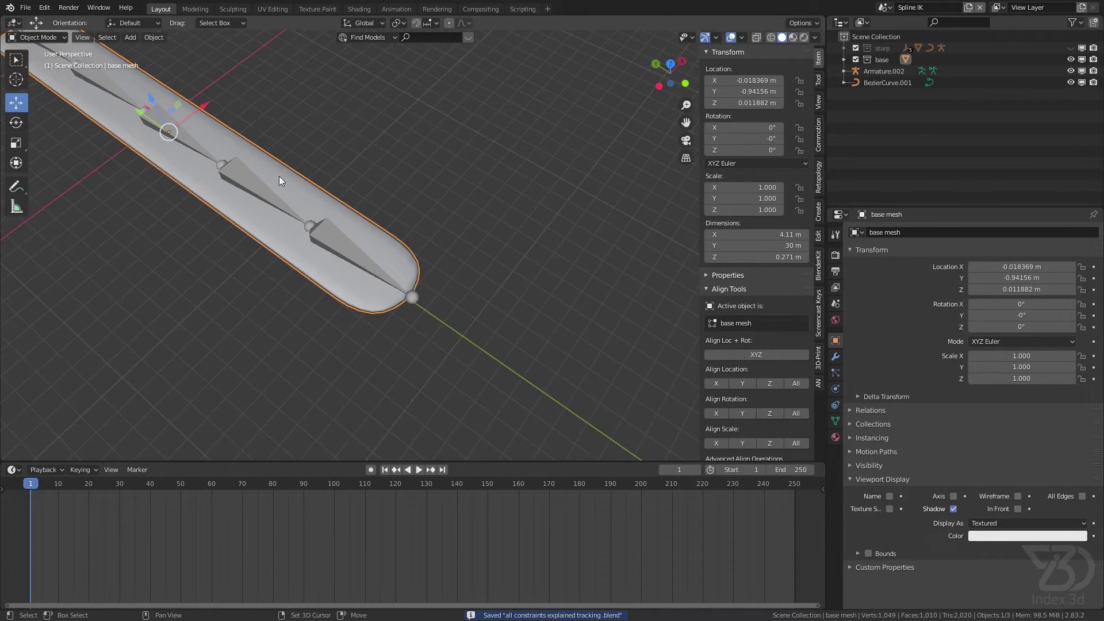
pyautogui.moveTo(278, 176); pyautogui.dragTo(289, 219, button='middle')
pyautogui.click(287, 214)
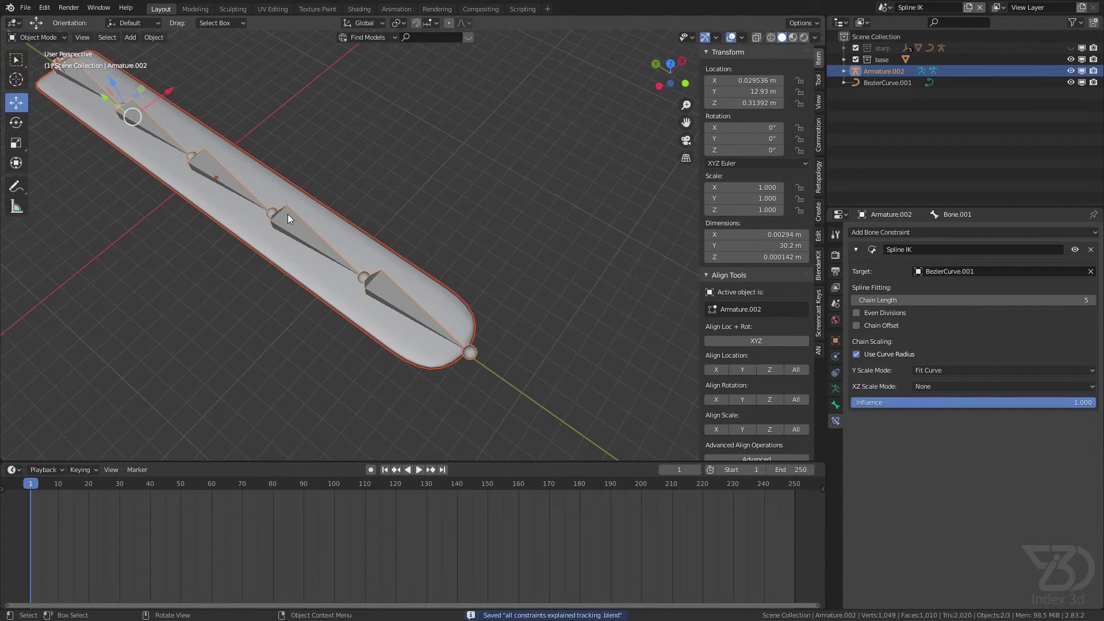
pyautogui.hotkey('ctrl', 'p')
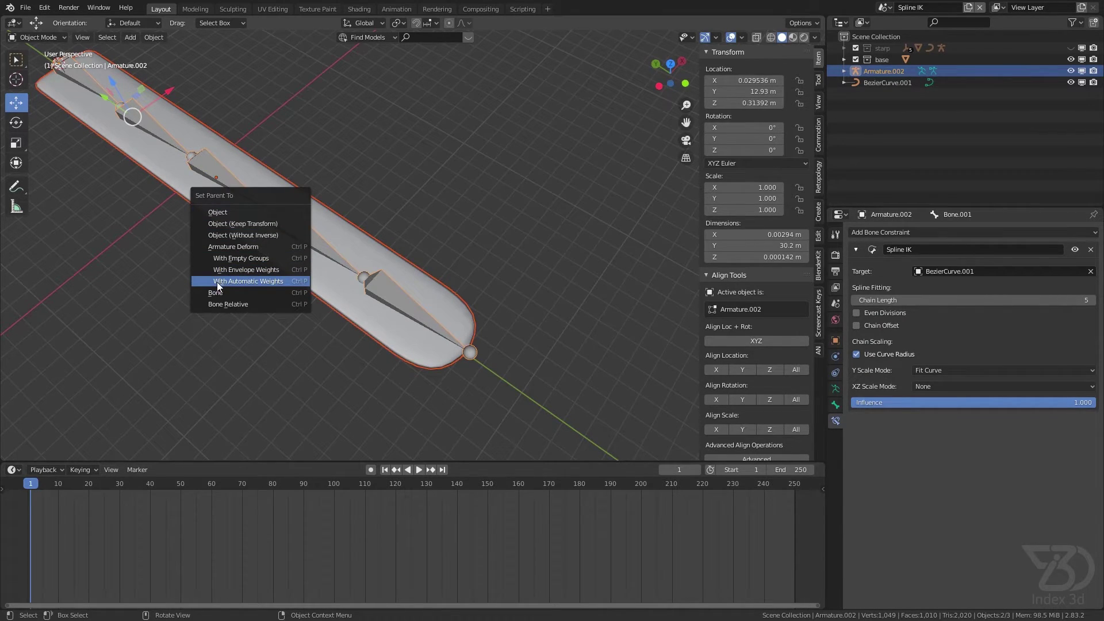
pyautogui.click(290, 280)
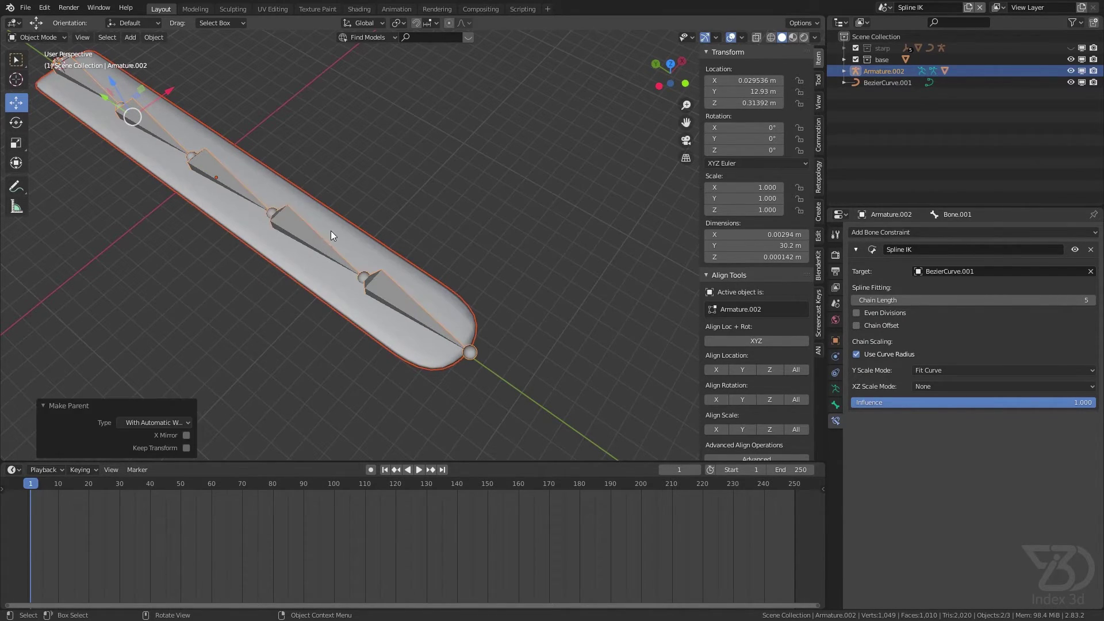
# Switch the strap mesh to Weight Paint mode and display its vertex groups
pyautogui.moveTo(330, 230); pyautogui.dragTo(165, 198, button='middle')
pyautogui.keyDown('shift'); pyautogui.moveTo(350, 191); pyautogui.dragTo(389, 189, button='middle'); pyautogui.keyUp('shift')
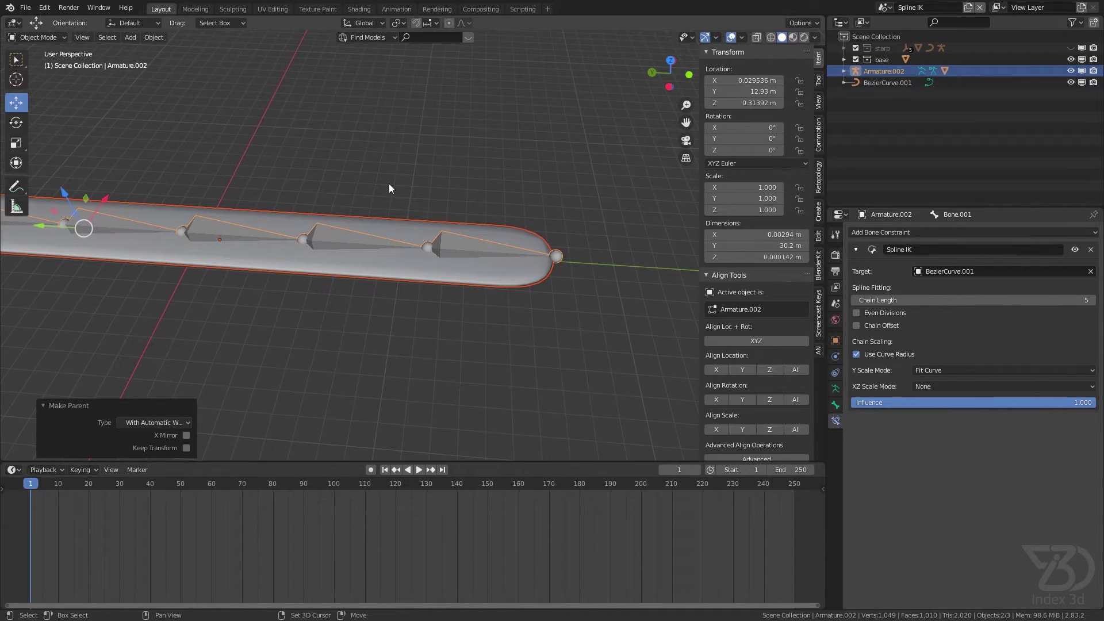
pyautogui.click(231, 201)
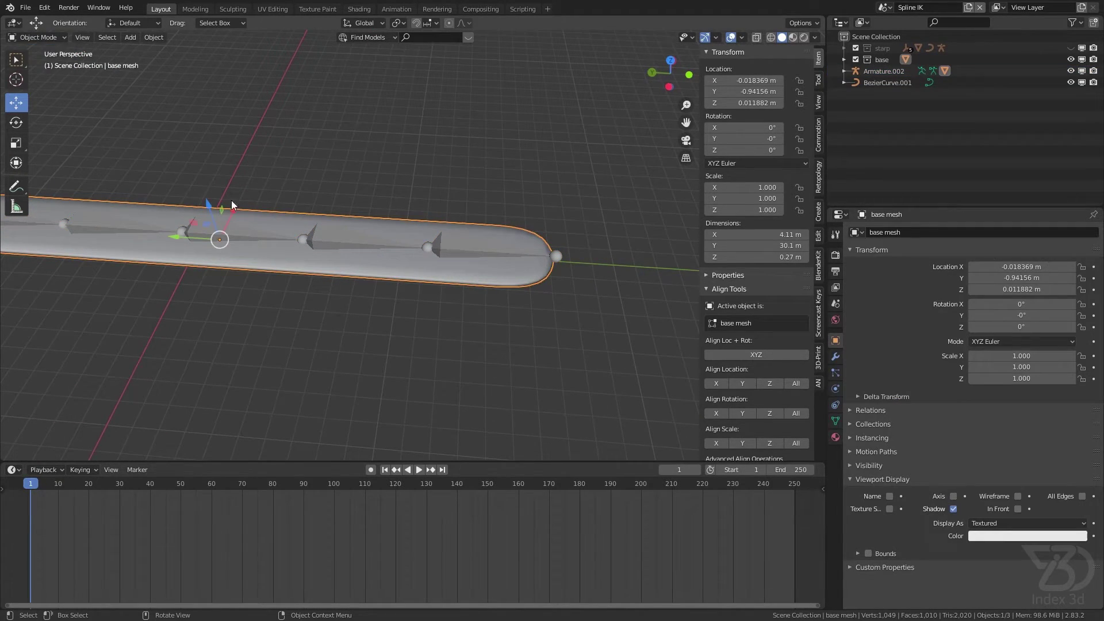
pyautogui.click(43, 38)
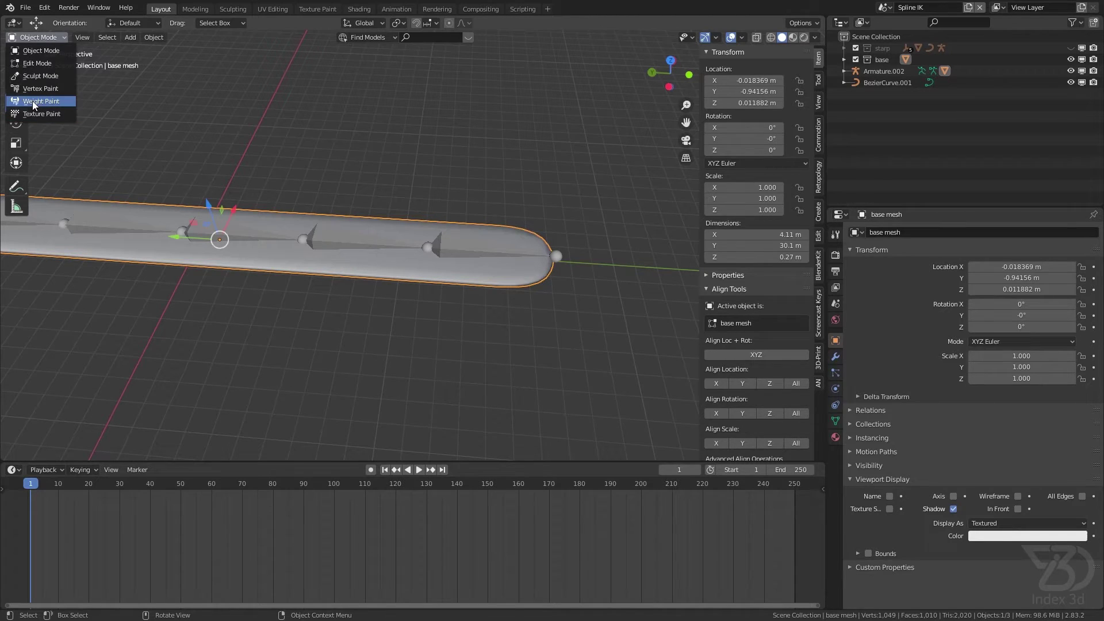
pyautogui.click(41, 102)
pyautogui.keyDown('shift'); pyautogui.moveTo(459, 268); pyautogui.dragTo(663, 280, button='middle'); pyautogui.keyUp('shift')
pyautogui.click(836, 421)
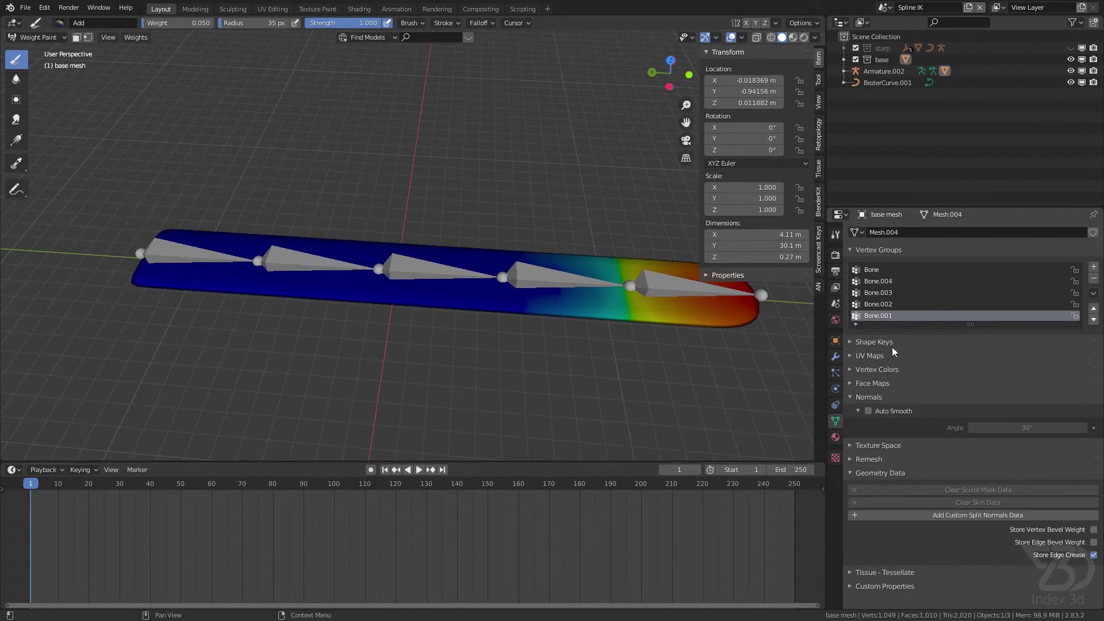
# Examine the automatic weights of each bone's vertex group, from Bone to Bone.001, along the strap
pyautogui.click(877, 304)
pyautogui.click(881, 293)
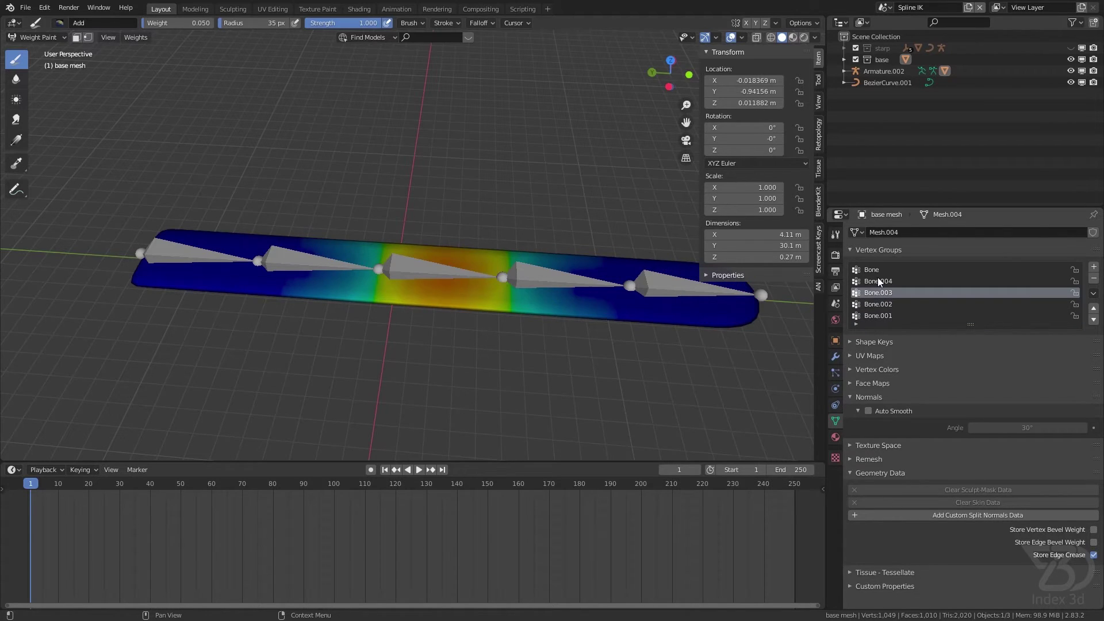
pyautogui.click(877, 280)
pyautogui.click(869, 265)
pyautogui.click(872, 281)
pyautogui.click(876, 292)
pyautogui.click(879, 304)
pyautogui.click(881, 316)
pyautogui.moveTo(611, 291); pyautogui.dragTo(627, 350, button='middle')
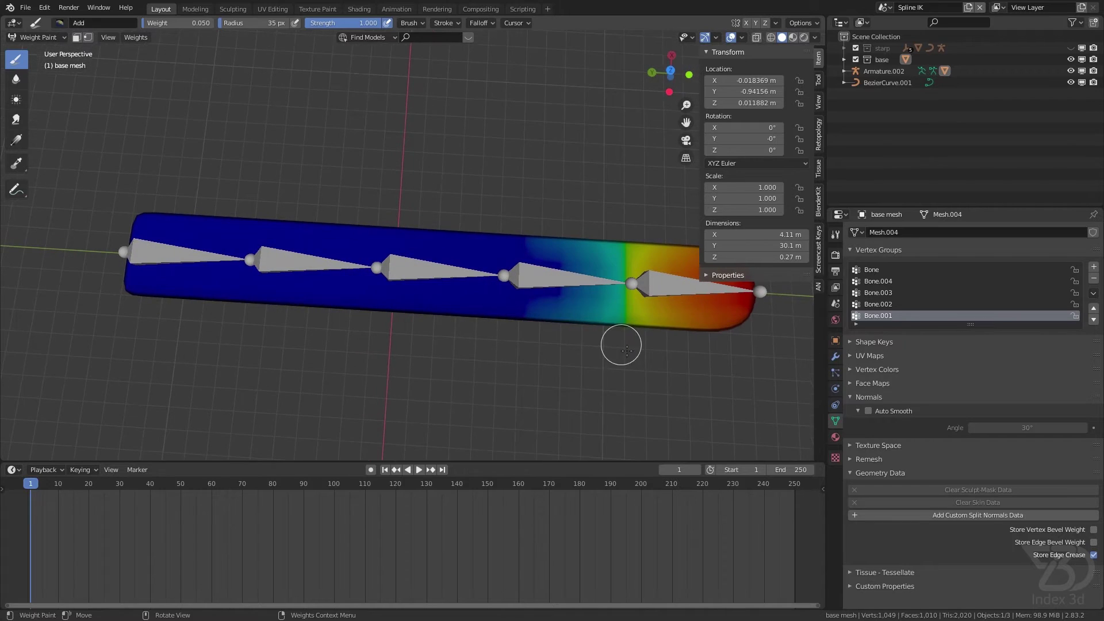
pyautogui.click(876, 304)
pyautogui.click(876, 293)
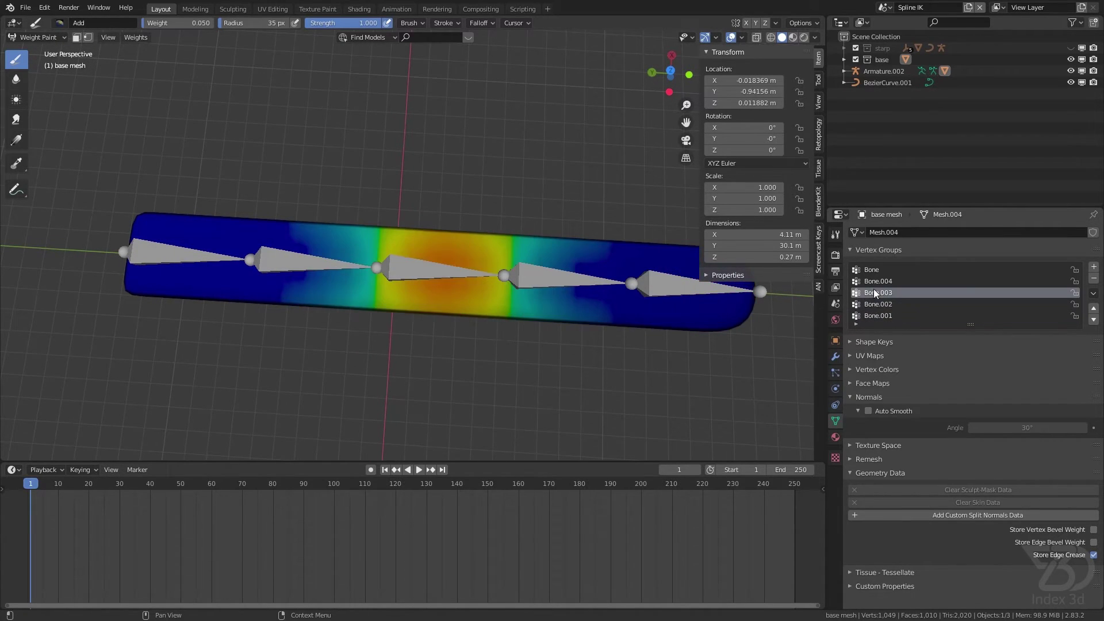
pyautogui.click(873, 281)
pyautogui.click(866, 270)
pyautogui.click(869, 283)
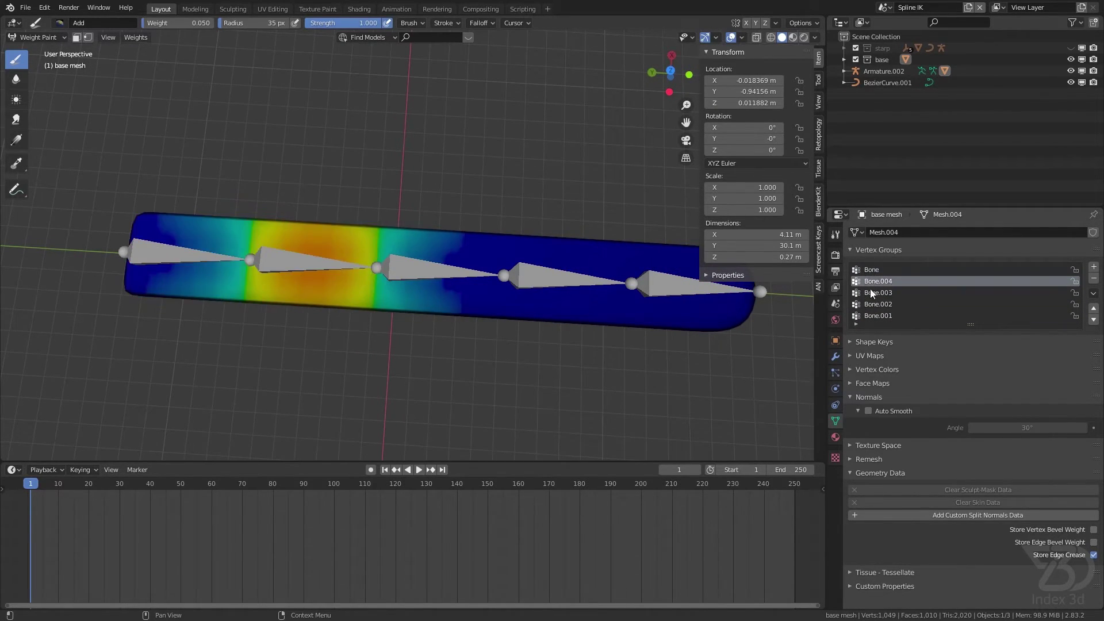
pyautogui.click(870, 293)
pyautogui.click(871, 305)
pyautogui.click(870, 316)
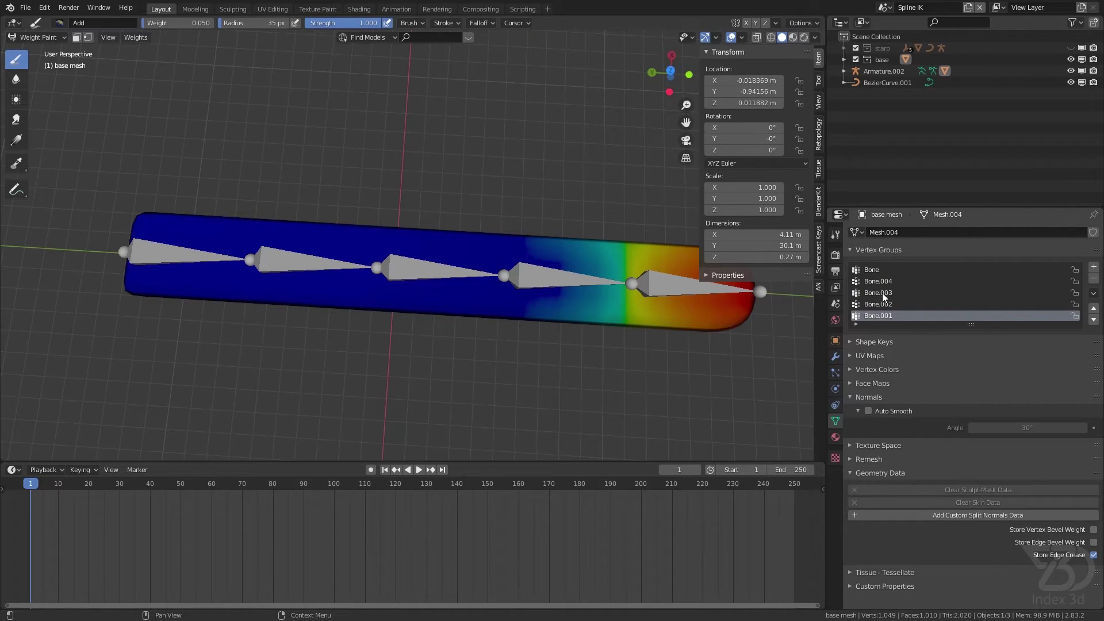
# Return the strap mesh to Object Mode and save the file
pyautogui.click(36, 37)
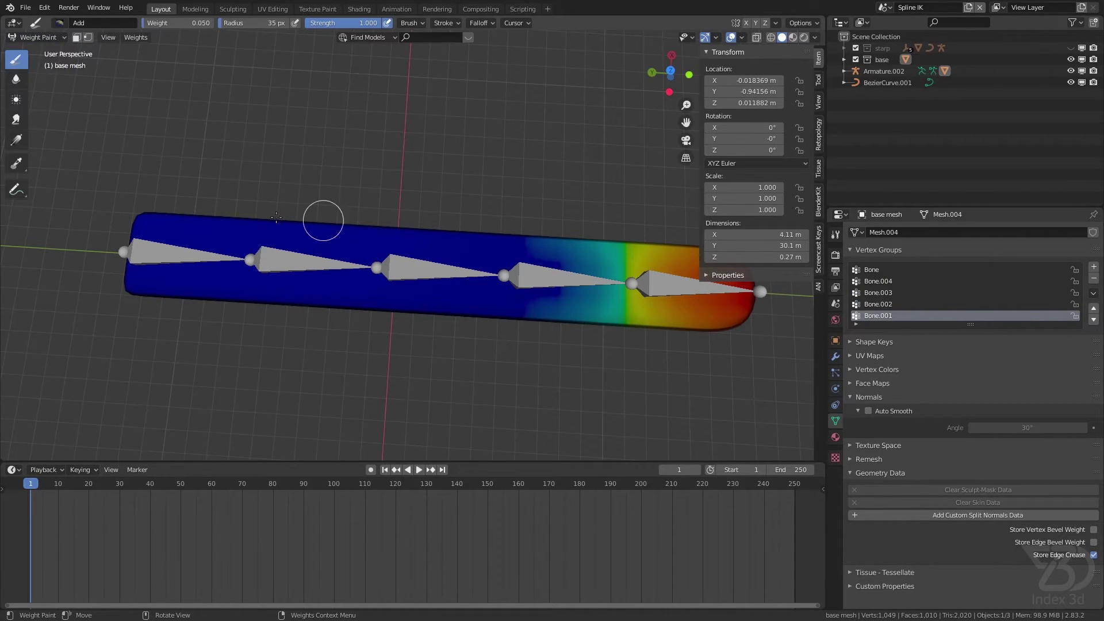
pyautogui.click(47, 38)
pyautogui.click(35, 47)
pyautogui.moveTo(350, 217); pyautogui.dragTo(340, 178, button='middle')
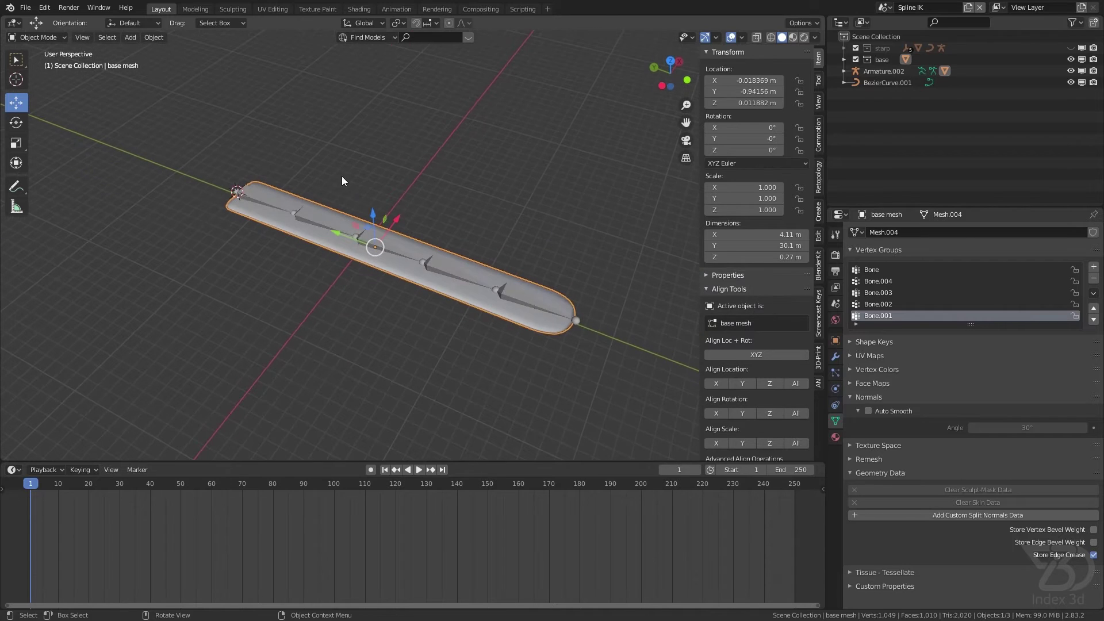
pyautogui.hotkey('ctrl', 's')
# Select BezierCurve.001 and enter Edit Mode on the curve
pyautogui.keyDown('shift'); pyautogui.moveTo(534, 254); pyautogui.dragTo(376, 199, button='middle'); pyautogui.keyUp('shift')
pyautogui.click(888, 80)
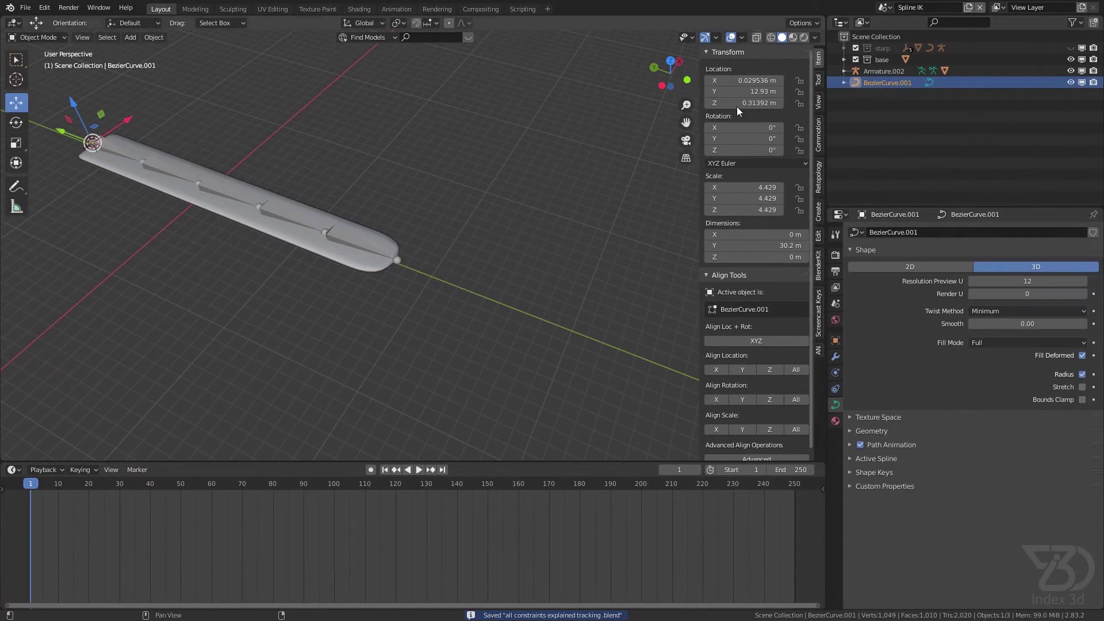
pyautogui.keyDown('shift'); pyautogui.moveTo(200, 149); pyautogui.dragTo(292, 183, button='middle'); pyautogui.keyUp('shift')
pyautogui.click(41, 63)
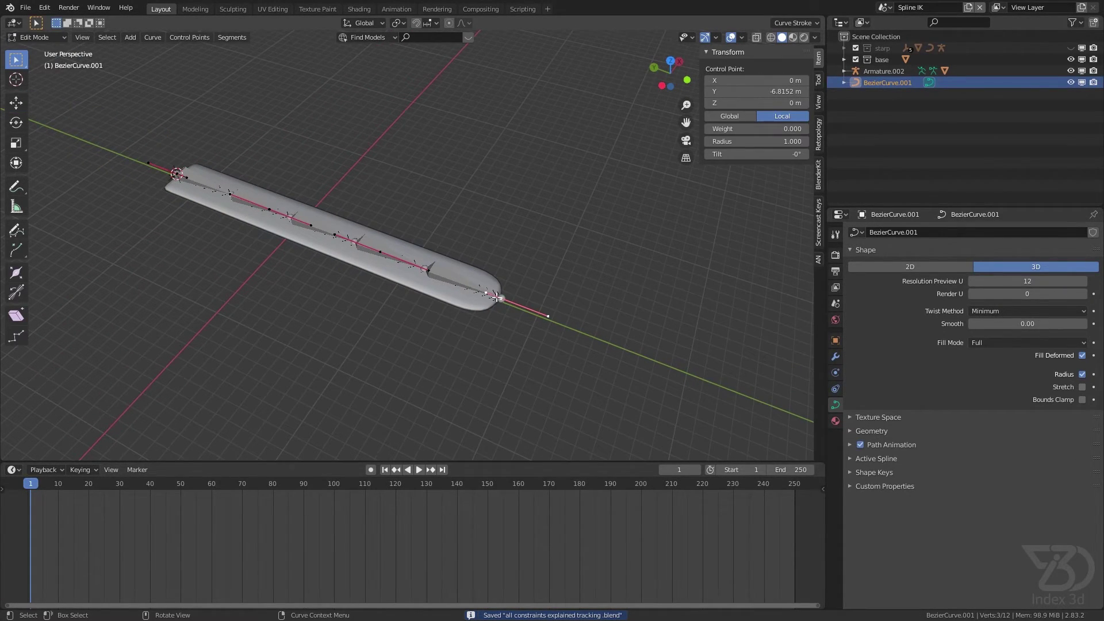
# Try raising the curve's end control point and its neighbouring control point along global Z, and undo the moves
pyautogui.moveTo(535, 300); pyautogui.dragTo(541, 280, button='middle')
pyautogui.press('g')
pyautogui.press('z')
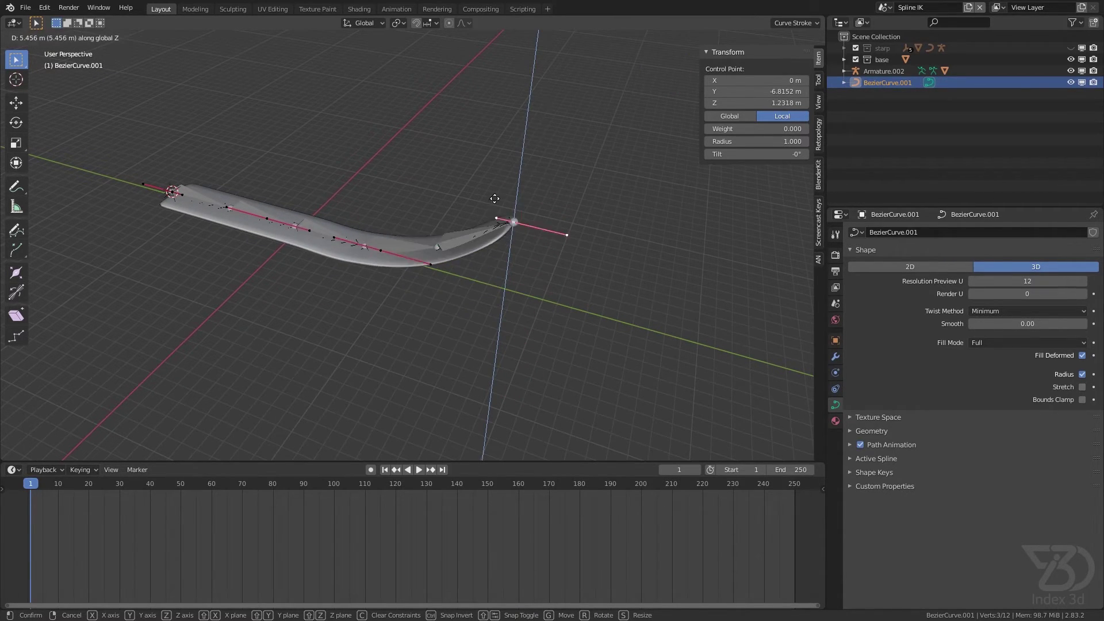
pyautogui.click(476, 147)
pyautogui.click(395, 258)
pyautogui.press('g')
pyautogui.press('z')
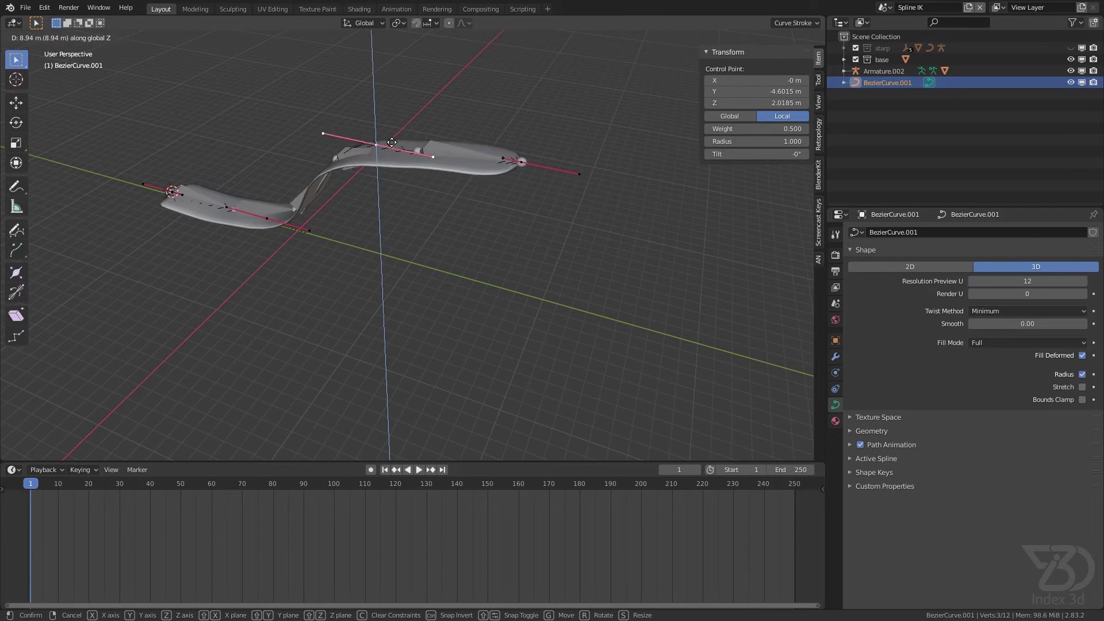
pyautogui.press('Escape')
pyautogui.hotkey('ctrl', 'z')
pyautogui.hotkey('ctrl', 'z')
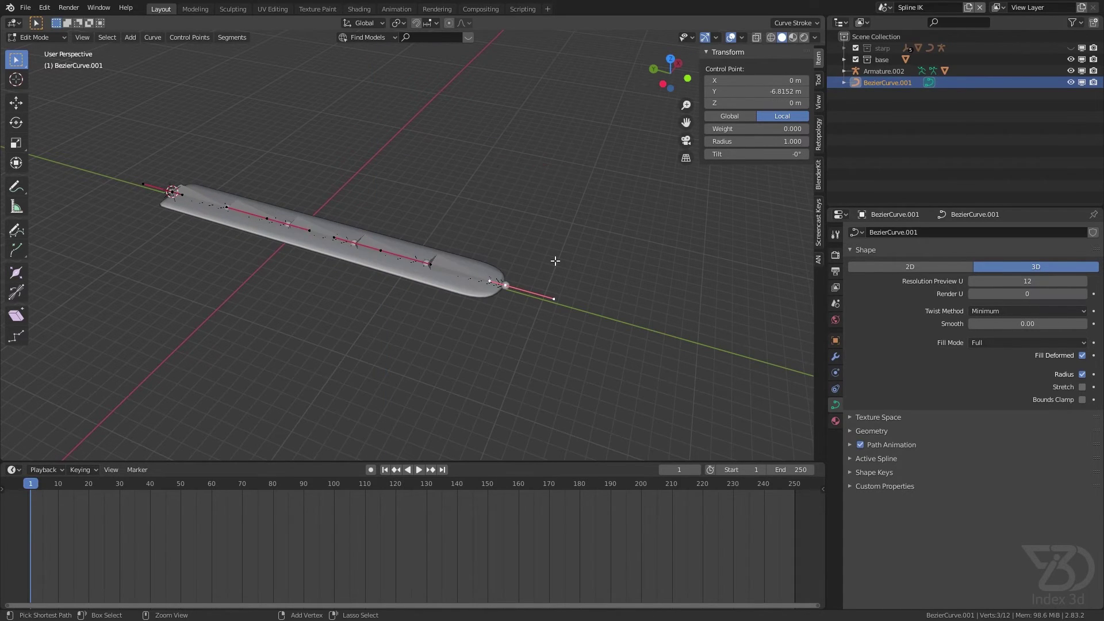
# Save the file and hook the control point at the strap's rounded end to a new object
pyautogui.hotkey('ctrl', 's')
pyautogui.scroll(5, 442, 280)
pyautogui.moveTo(441, 280); pyautogui.dragTo(466, 283, button='middle')
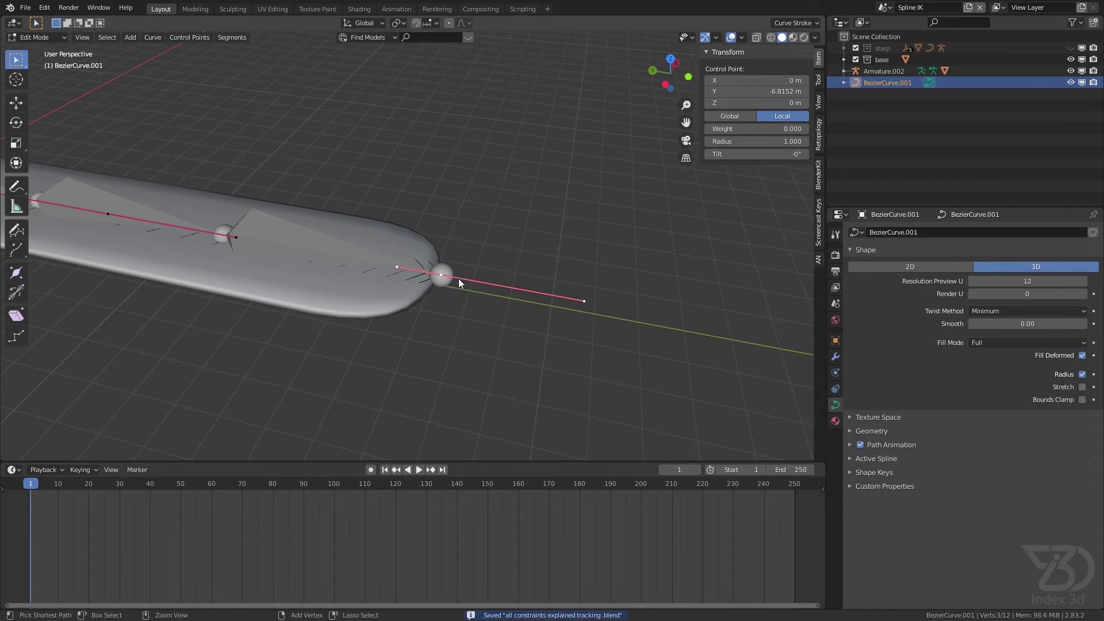
pyautogui.hotkey('ctrl', 'h')
pyautogui.click(455, 279)
# Hook the control point adjacent to the hooked end point to a new object
pyautogui.scroll(-2, 327, 236)
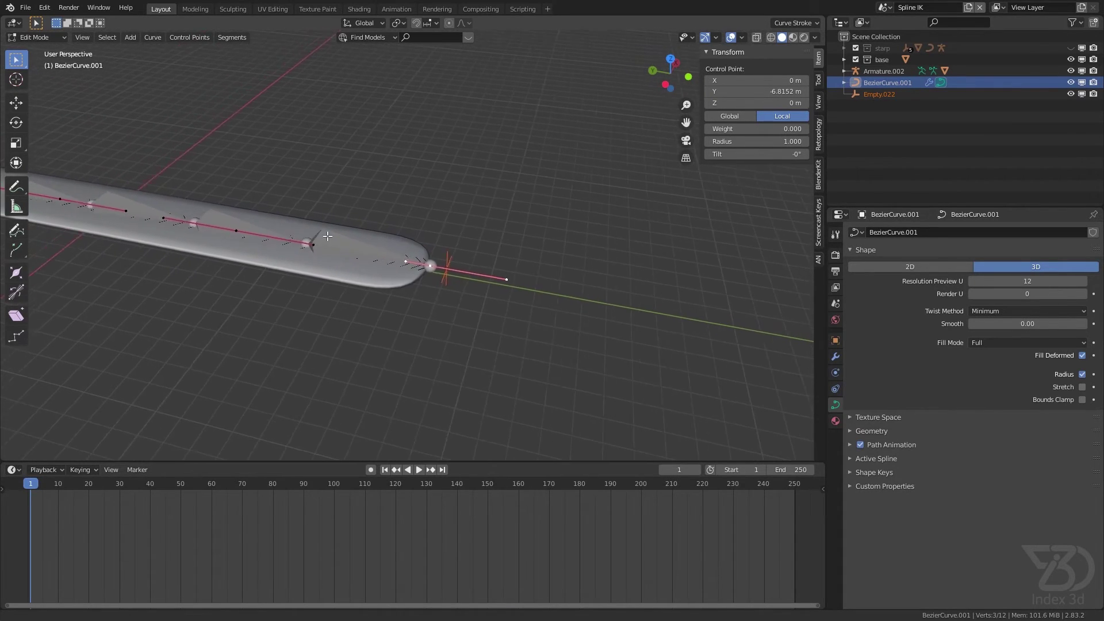
pyautogui.keyDown('shift'); pyautogui.moveTo(327, 237); pyautogui.dragTo(497, 274, button='middle'); pyautogui.keyUp('shift')
pyautogui.click(399, 272)
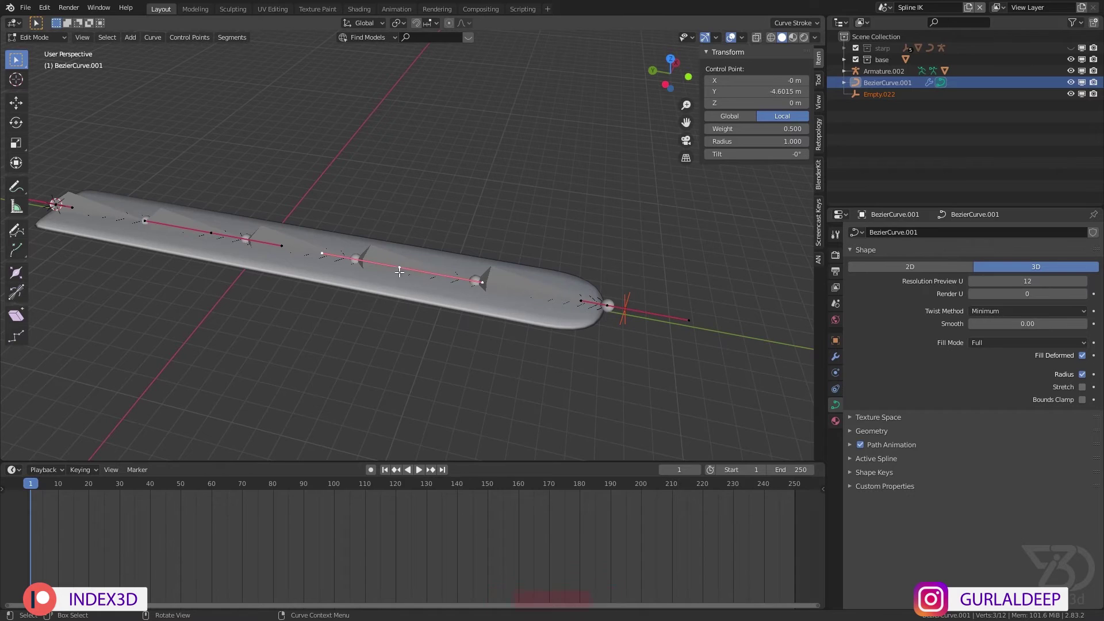
pyautogui.hotkey('ctrl', 'h')
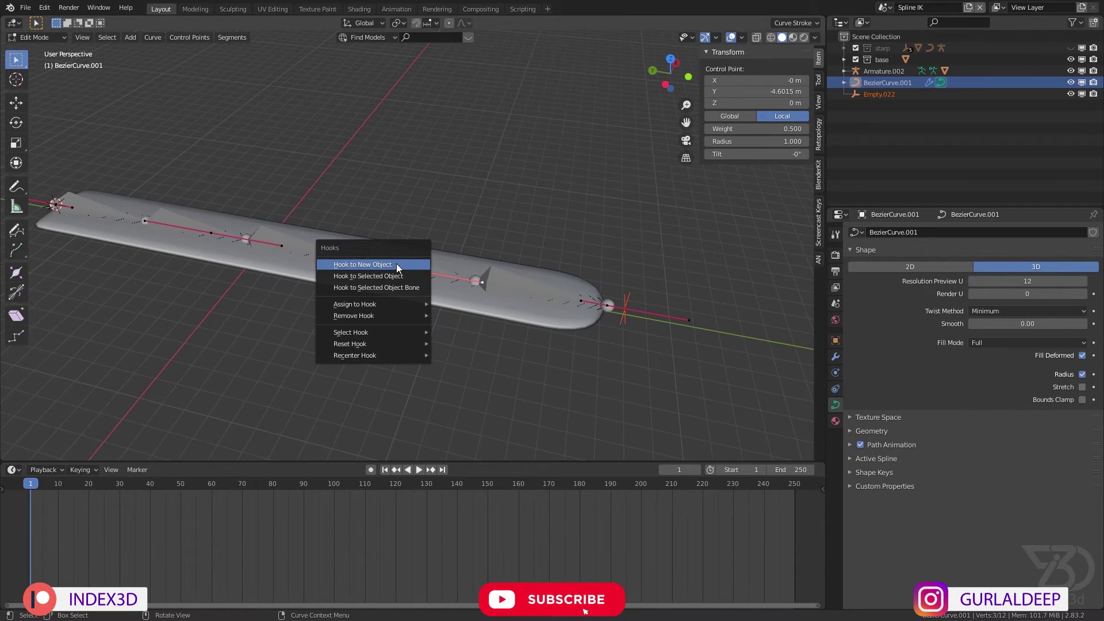
pyautogui.click(381, 264)
# Hook the control point nearer the curve's start to a new object, save the file and return to Object Mode
pyautogui.scroll(3, 332, 268)
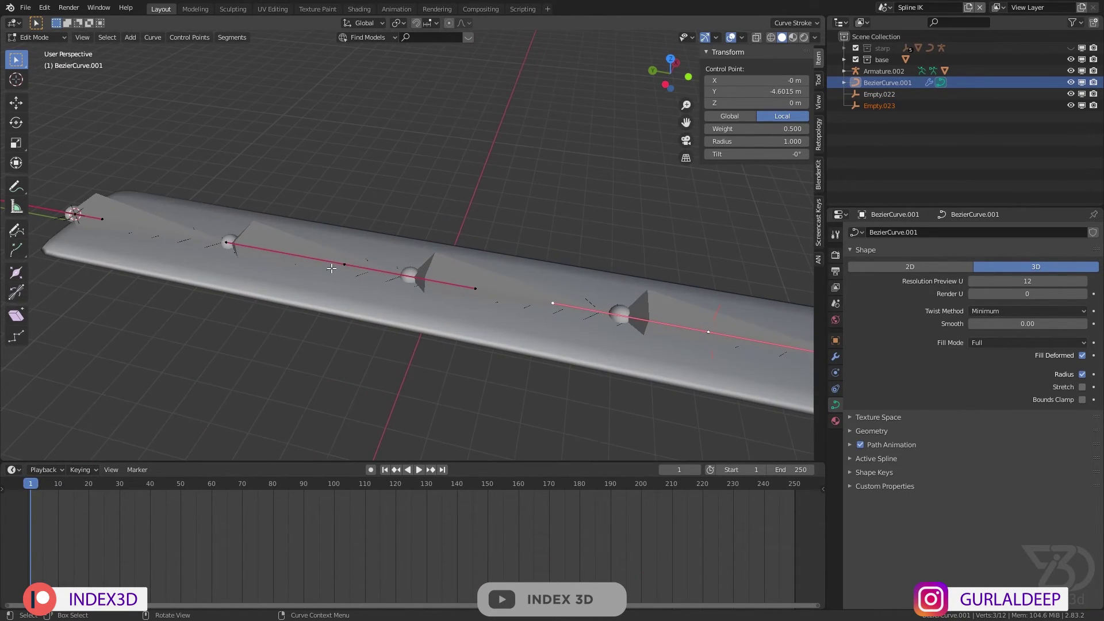
pyautogui.click(334, 267)
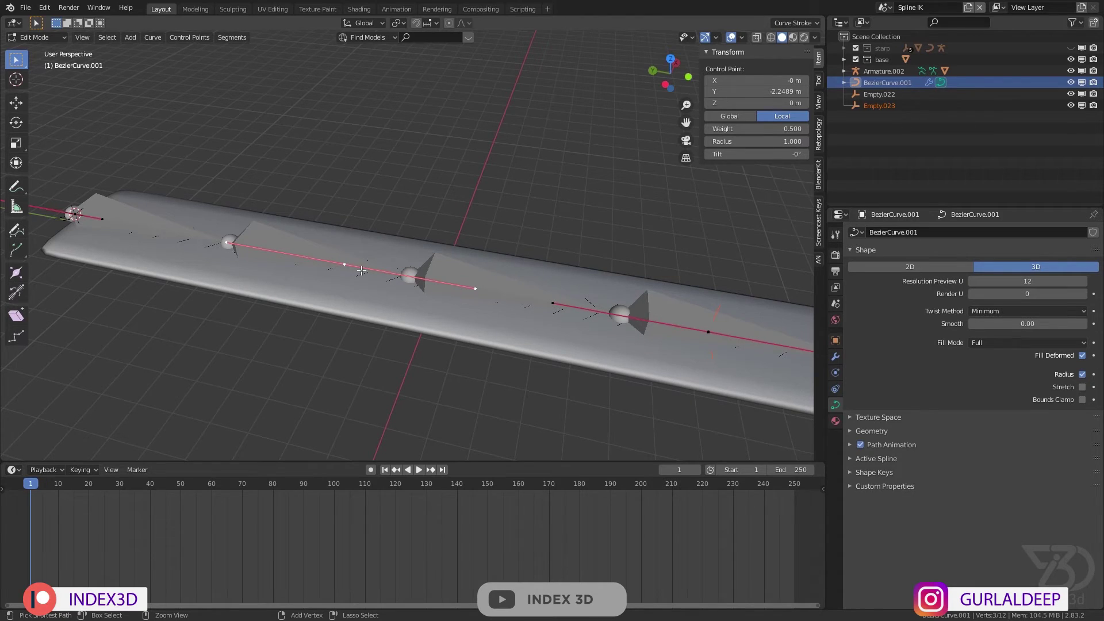
pyautogui.hotkey('ctrl', 'h')
pyautogui.click(354, 267)
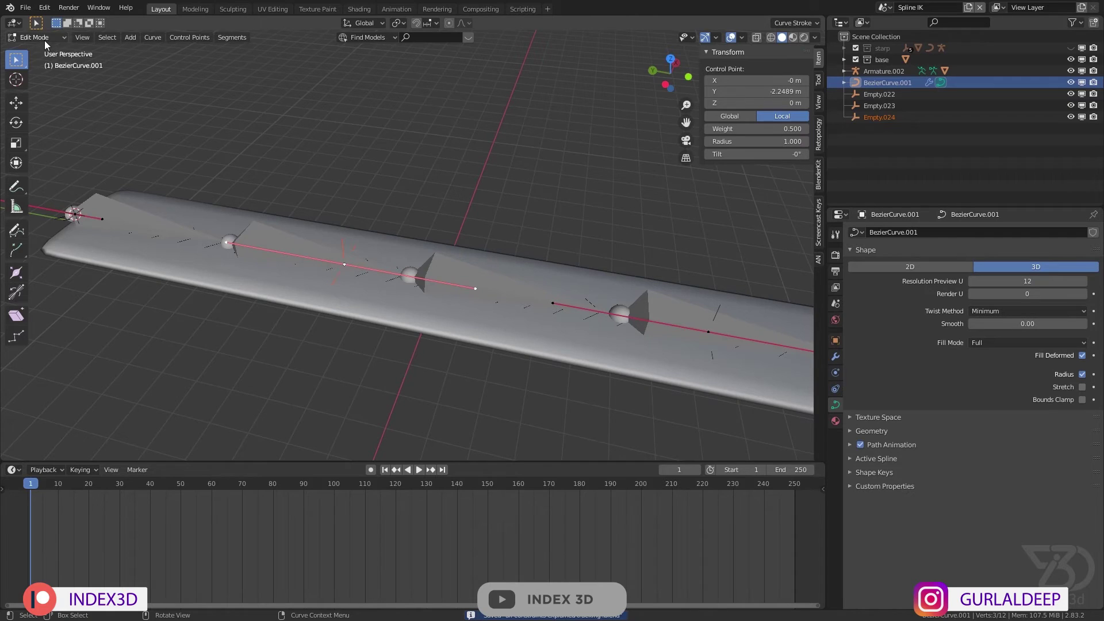
pyautogui.press('Tab')
# Try moving Empty.022 at the strap's rounded end along global Z, and cancel the move
pyautogui.scroll(2, 327, 205)
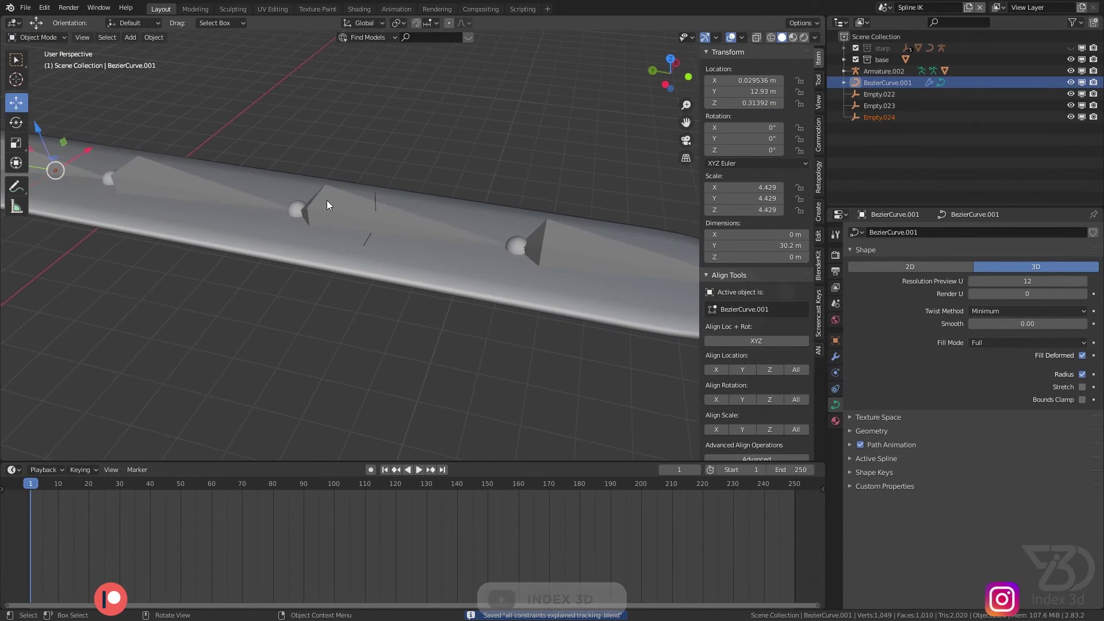
pyautogui.scroll(-3, 326, 205)
pyautogui.click(431, 228)
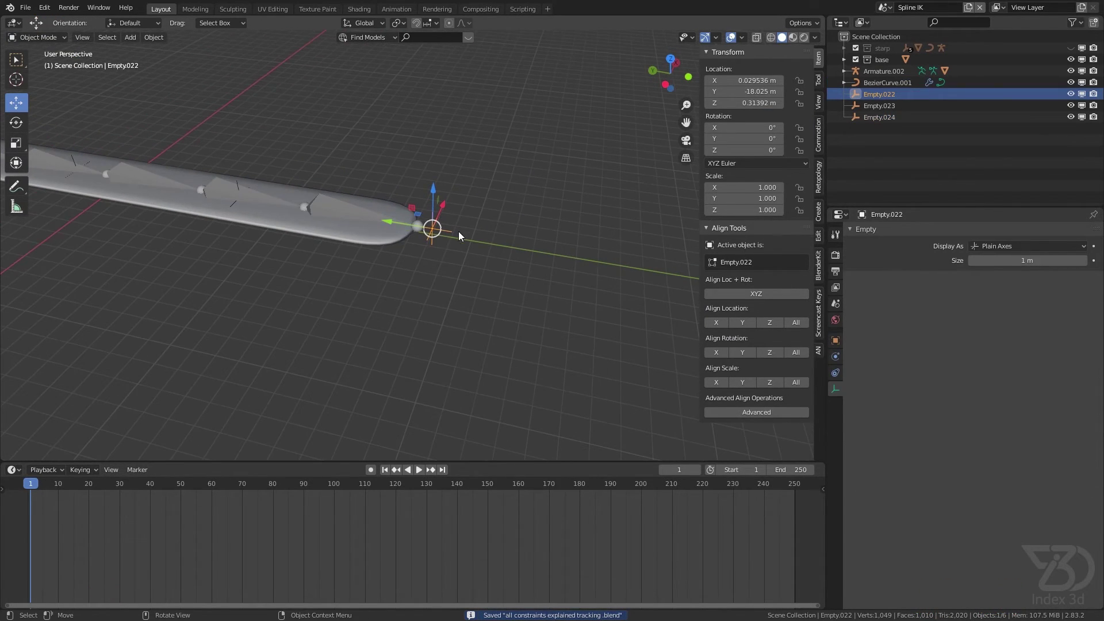
pyautogui.press('g')
pyautogui.press('z')
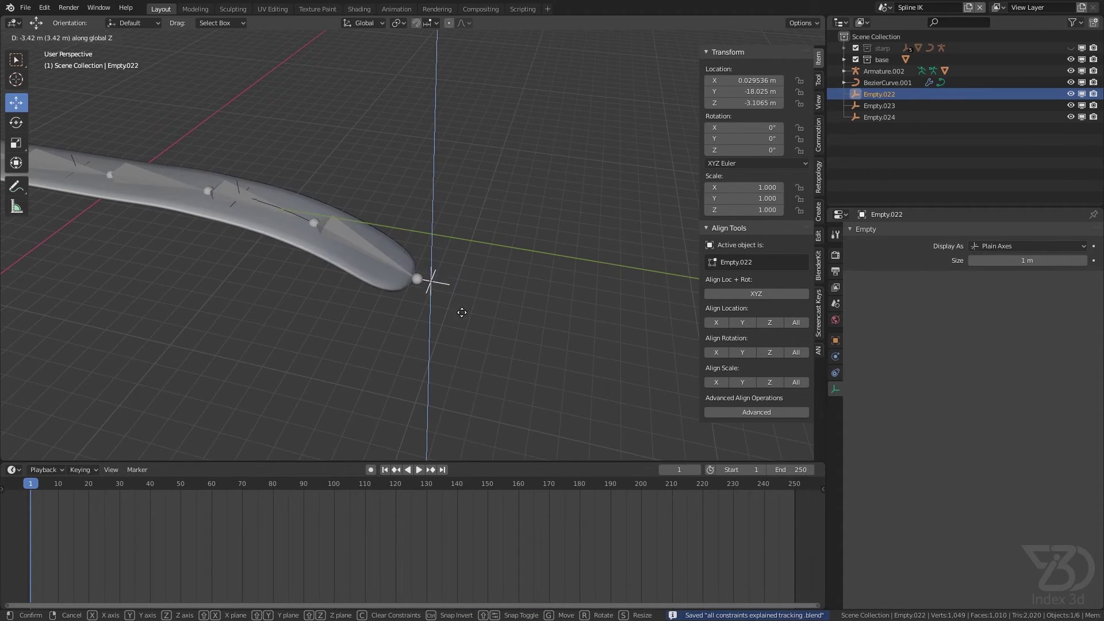
pyautogui.rightClick(439, 278)
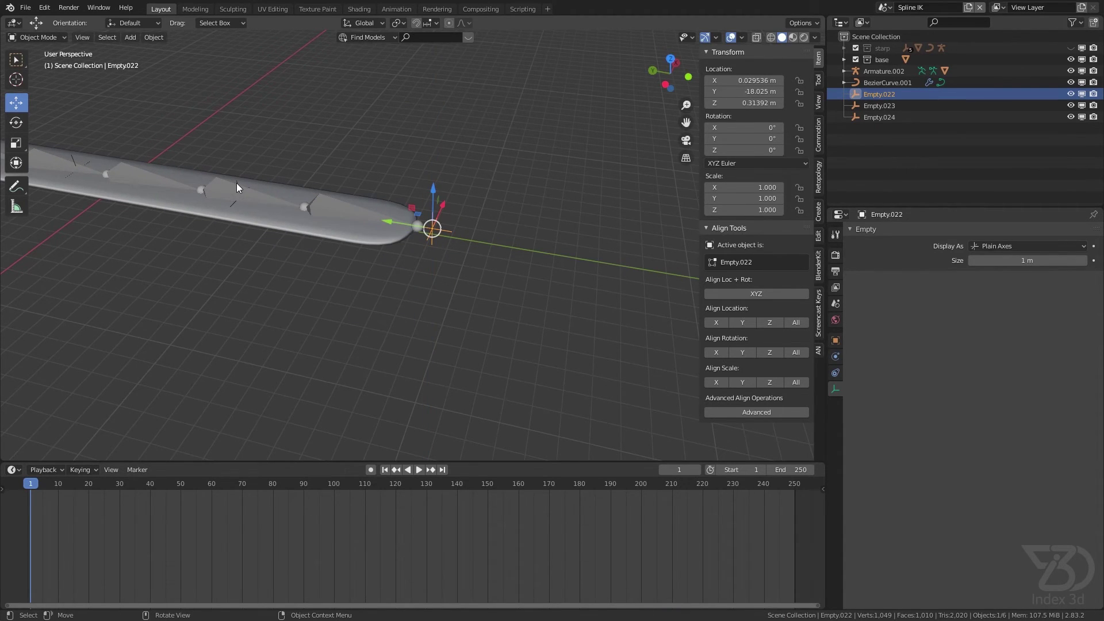
# Try moving Empty.023 along global Z and Empty.024 freely, cancelling each move
pyautogui.click(236, 183)
pyautogui.press('g')
pyautogui.press('z')
pyautogui.rightClick(253, 130)
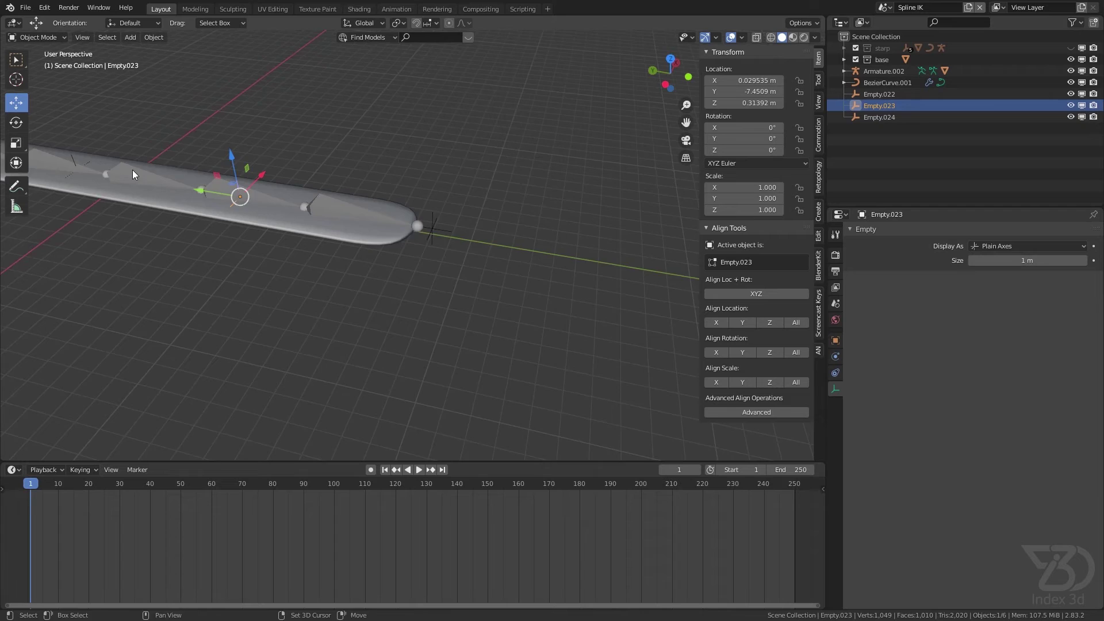
pyautogui.keyDown('shift'); pyautogui.moveTo(132, 170); pyautogui.dragTo(181, 191, button='middle'); pyautogui.keyUp('shift')
pyautogui.click(180, 191)
pyautogui.press('g')
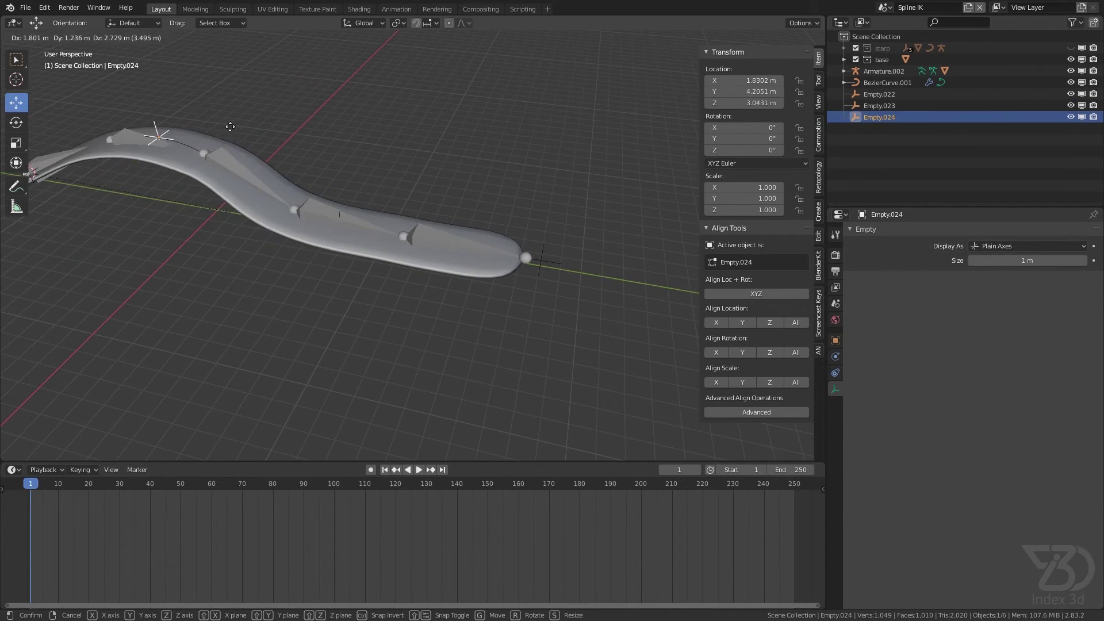
pyautogui.rightClick(232, 140)
# Change the display type of all three hook empties to Sphere
pyautogui.click(1003, 246)
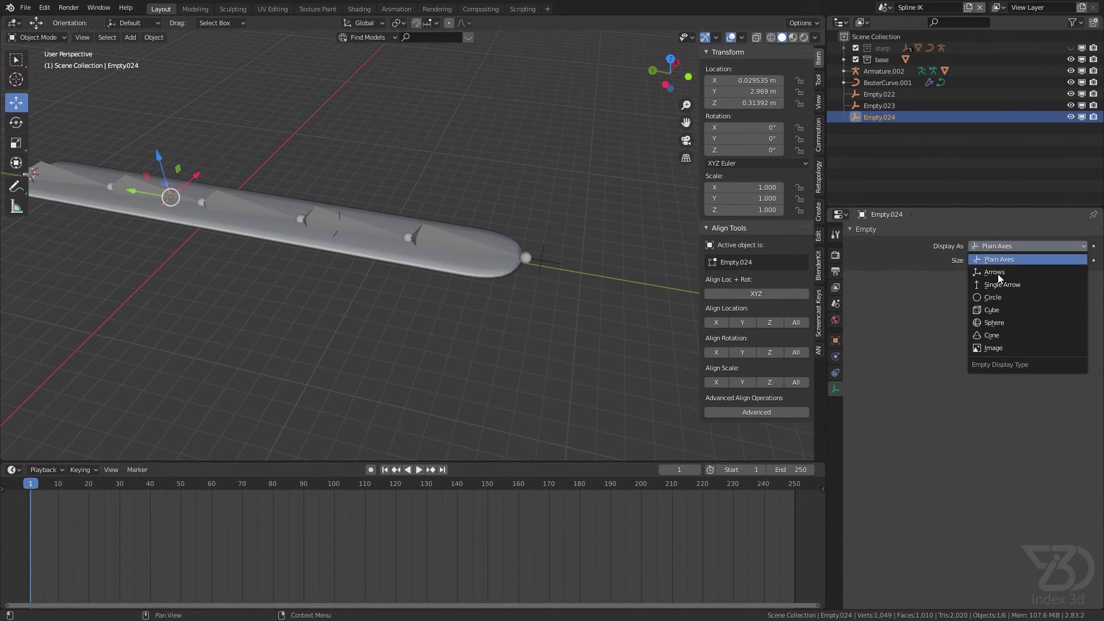
pyautogui.click(999, 322)
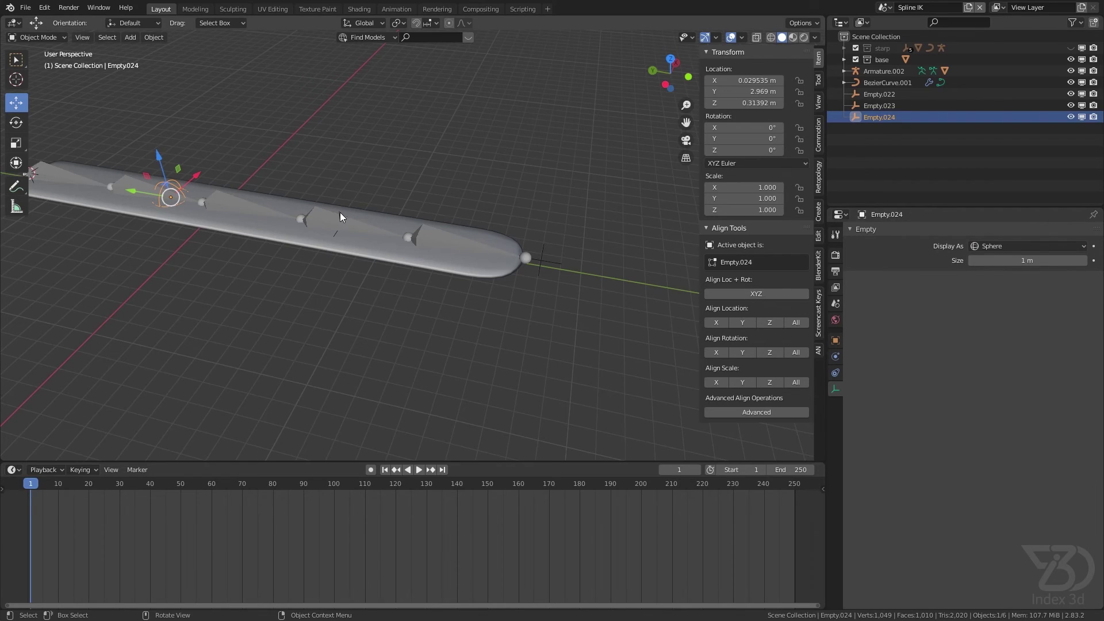
pyautogui.click(339, 213)
pyautogui.click(999, 246)
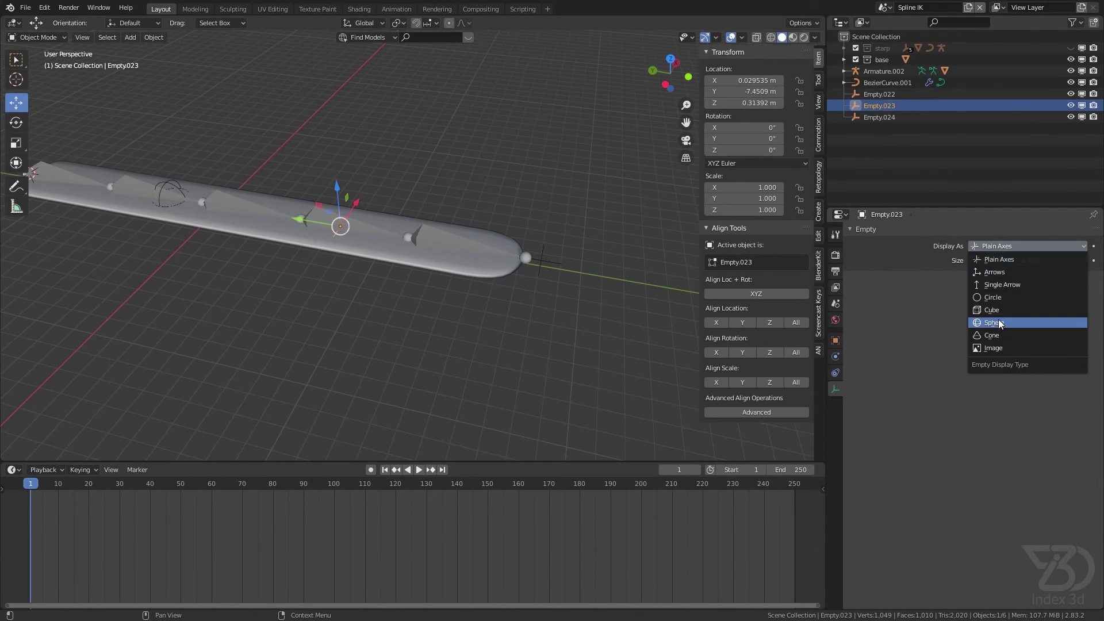
pyautogui.click(998, 320)
pyautogui.click(542, 256)
pyautogui.click(1017, 248)
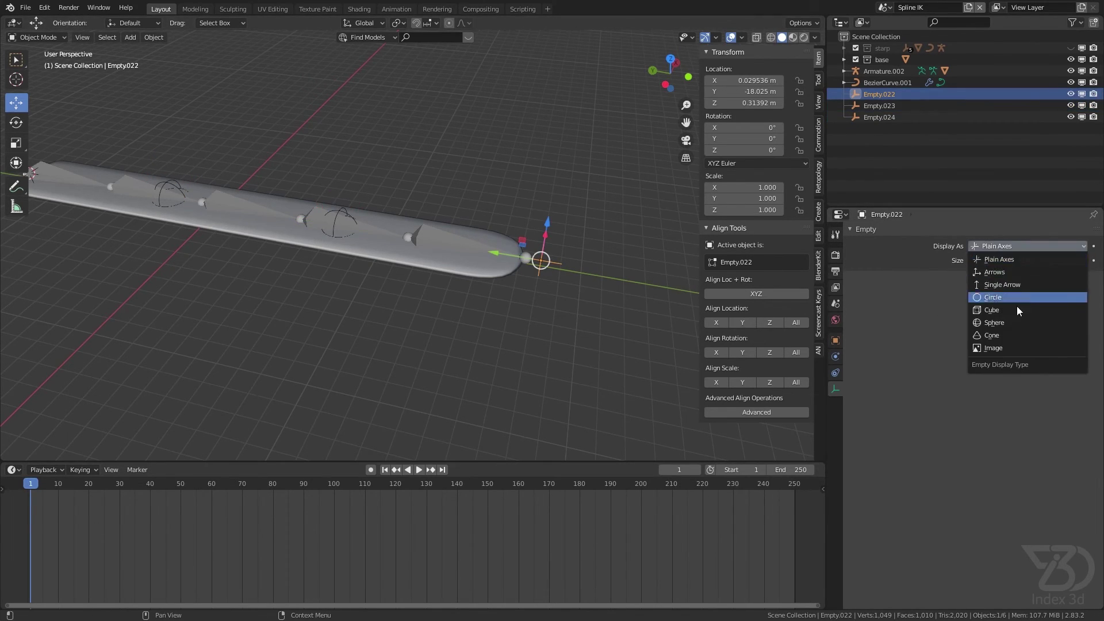
pyautogui.click(1007, 322)
# Raise Empty.022 at the strap's end along global Z and lower Empty.023 by about 5.85 m
pyautogui.keyDown('shift'); pyautogui.moveTo(499, 226); pyautogui.dragTo(437, 226, button='middle'); pyautogui.keyUp('shift')
pyautogui.press('g')
pyautogui.press('z')
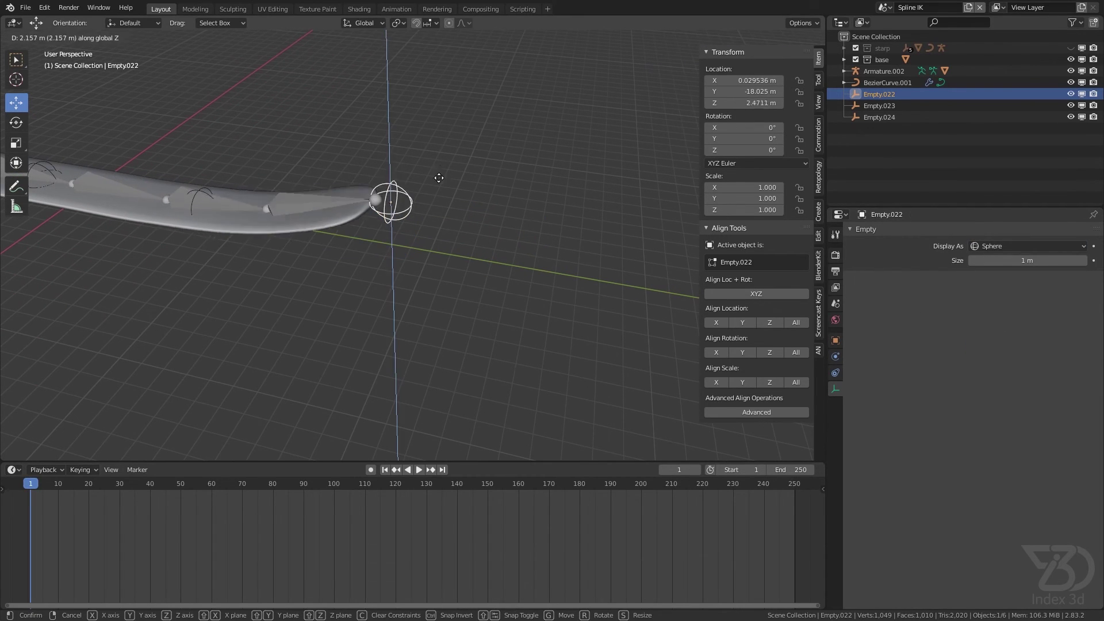
pyautogui.click(255, 175)
pyautogui.click(199, 189)
pyautogui.press('g')
pyautogui.press('z')
pyautogui.click(101, 217)
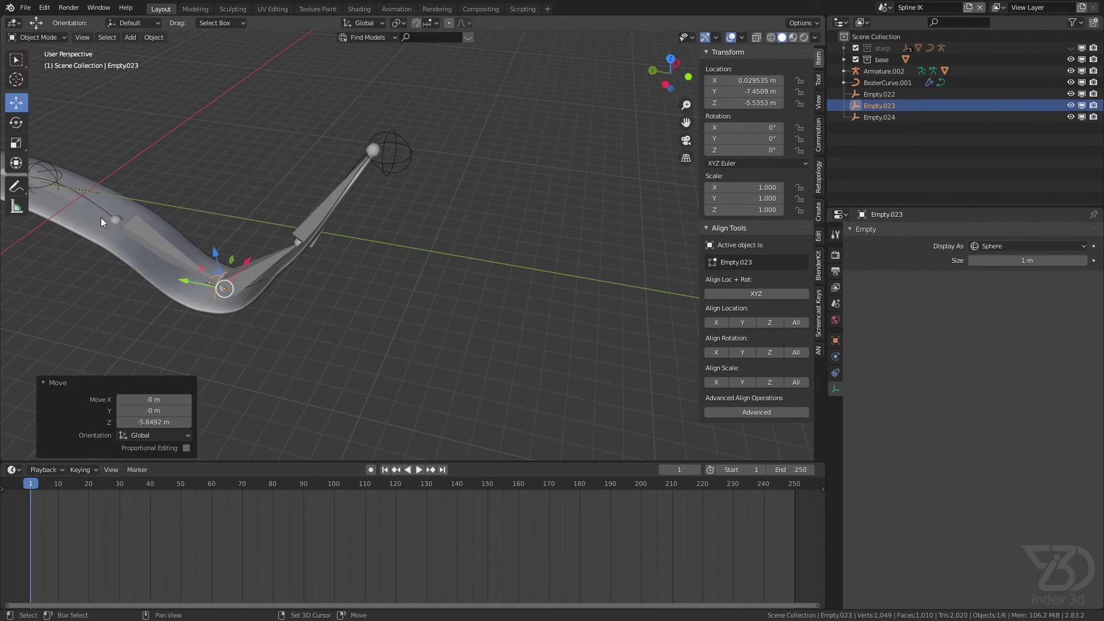
# Raise Empty.024 by about 4.08 m along global Z and save the file
pyautogui.keyDown('shift'); pyautogui.moveTo(101, 218); pyautogui.dragTo(226, 202, button='middle'); pyautogui.keyUp('shift')
pyautogui.click(240, 188)
pyautogui.press('g')
pyautogui.press('z')
pyautogui.click(230, 124)
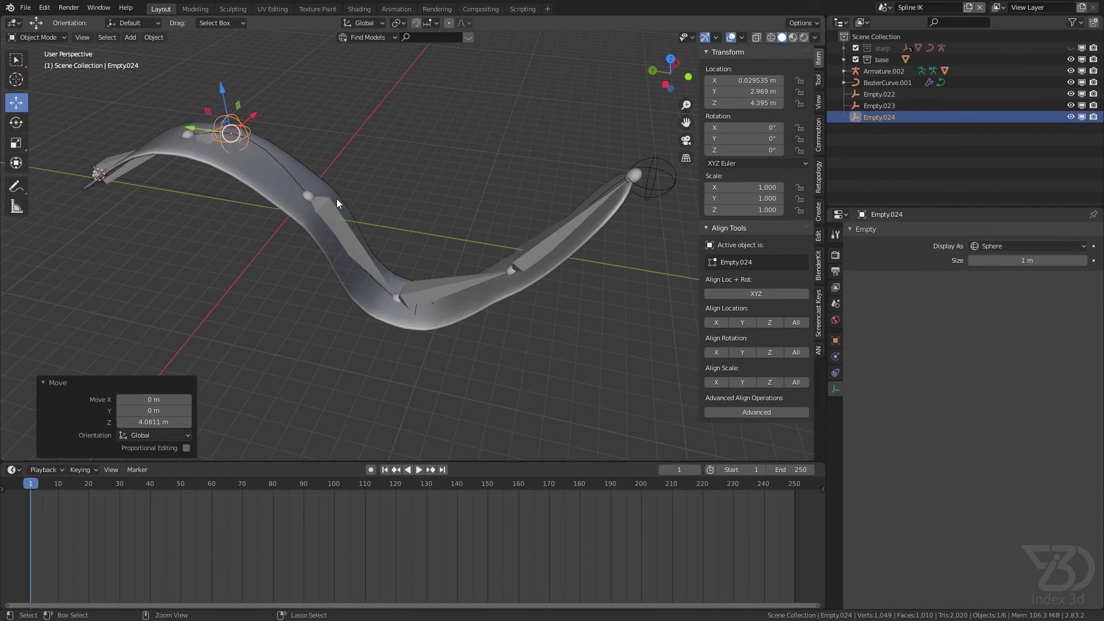
pyautogui.hotkey('ctrl', 's')
# Select the armature inside the strap and set its viewport display type to B-Bone
pyautogui.keyDown('shift'); pyautogui.moveTo(327, 189); pyautogui.dragTo(185, 165, button='middle'); pyautogui.keyUp('shift')
pyautogui.click(223, 176)
pyautogui.click(243, 191)
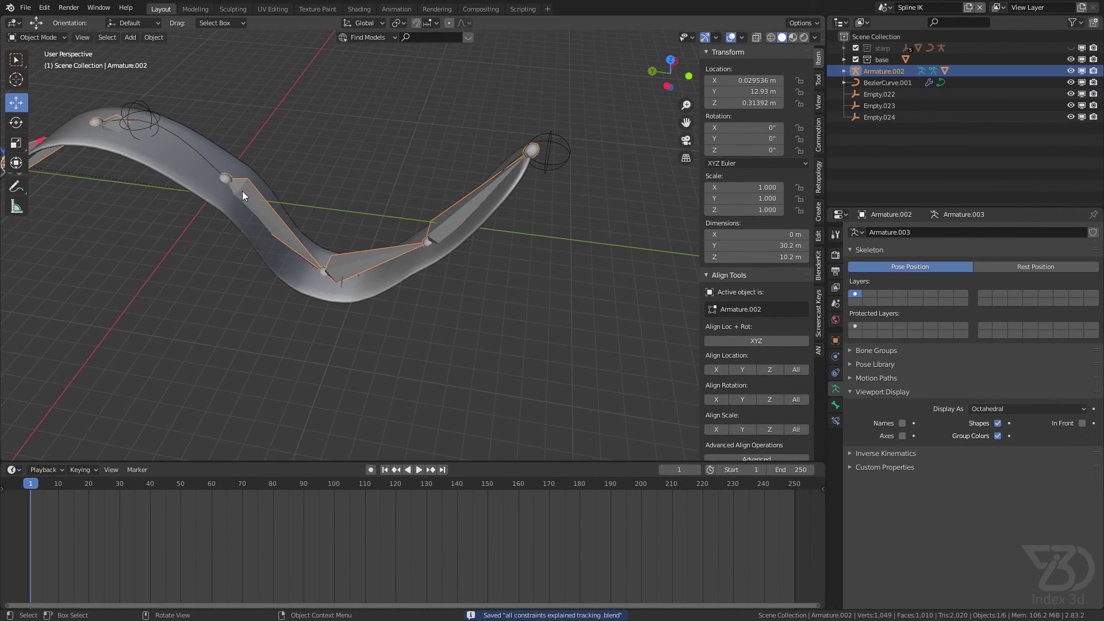
pyautogui.click(835, 406)
pyautogui.click(836, 390)
pyautogui.click(1015, 409)
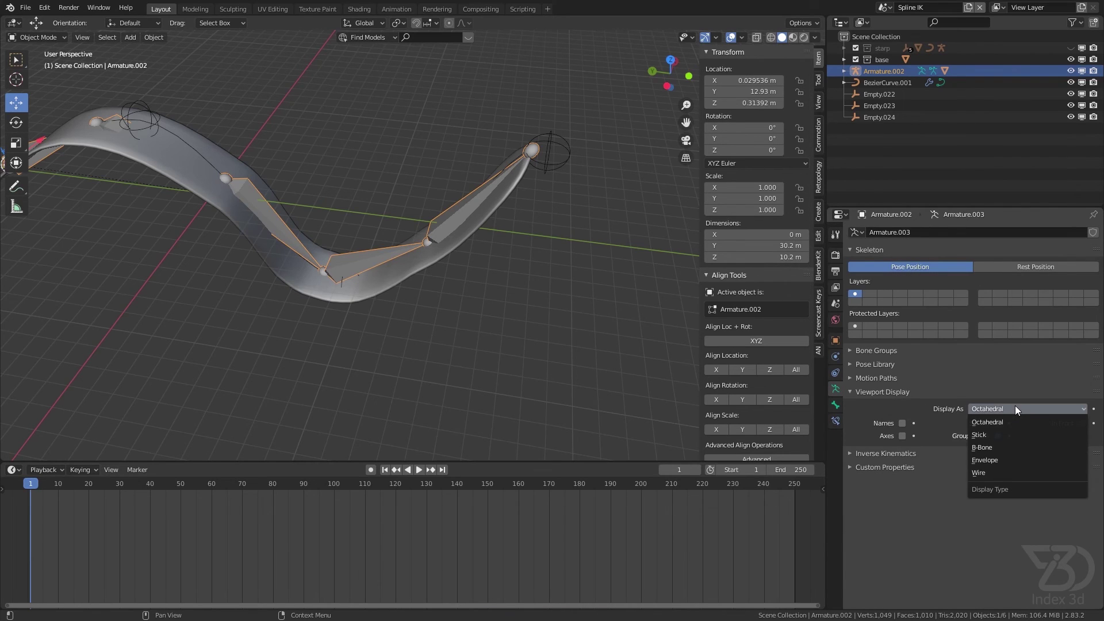
pyautogui.click(1004, 448)
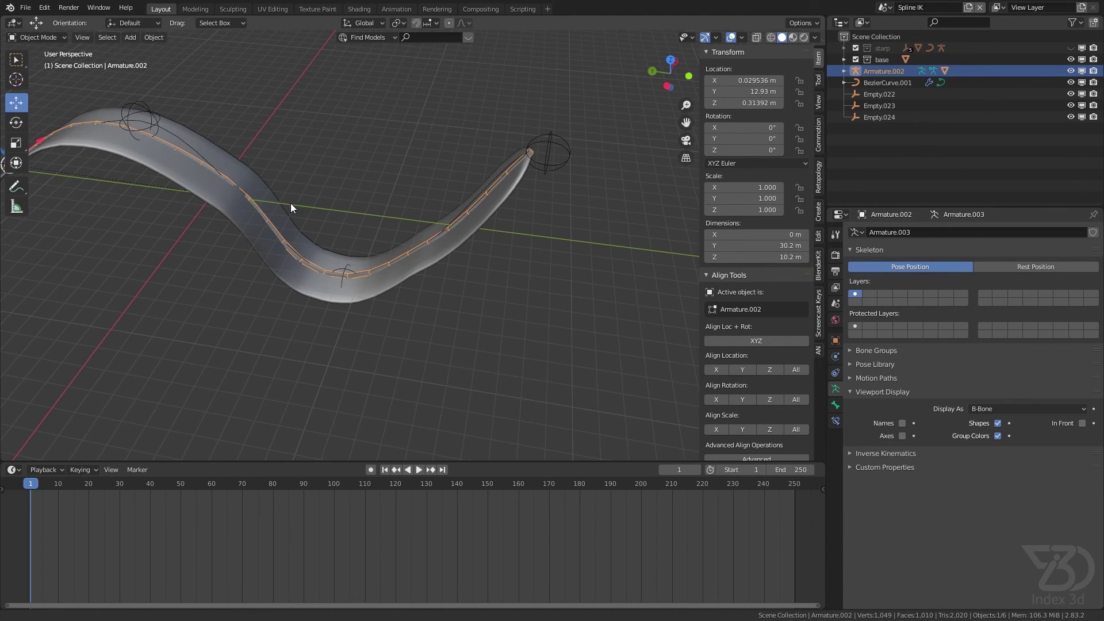
# Select the Bezier curve running through the strap and start changing its interaction mode
pyautogui.moveTo(291, 207); pyautogui.dragTo(254, 219, button='middle')
pyautogui.moveTo(480, 226); pyautogui.dragTo(313, 177, button='middle')
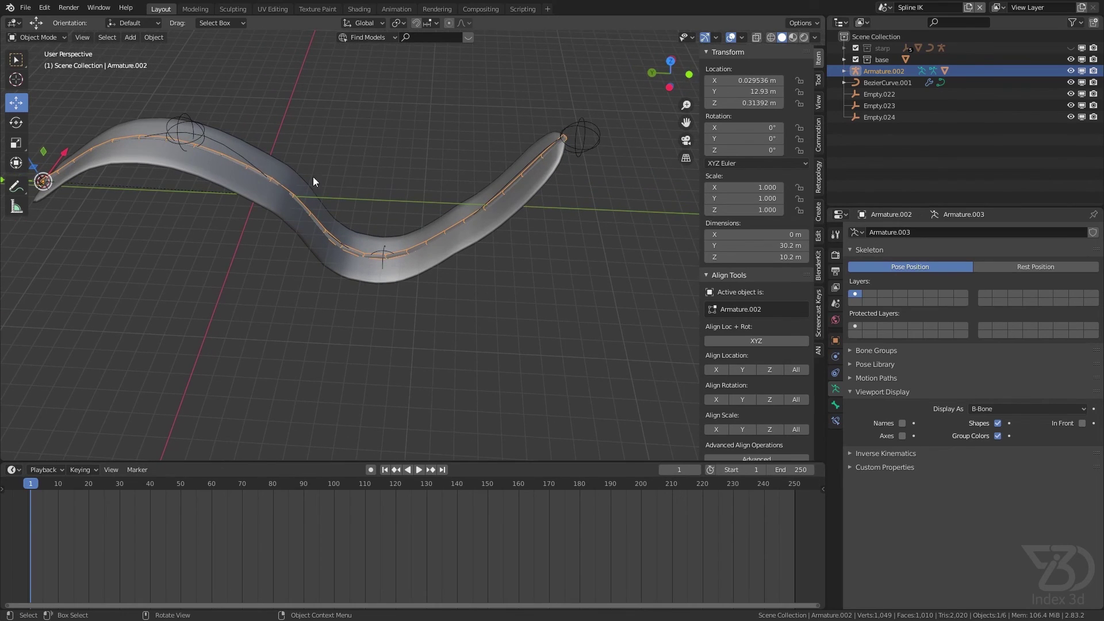
pyautogui.click(232, 153)
pyautogui.click(37, 37)
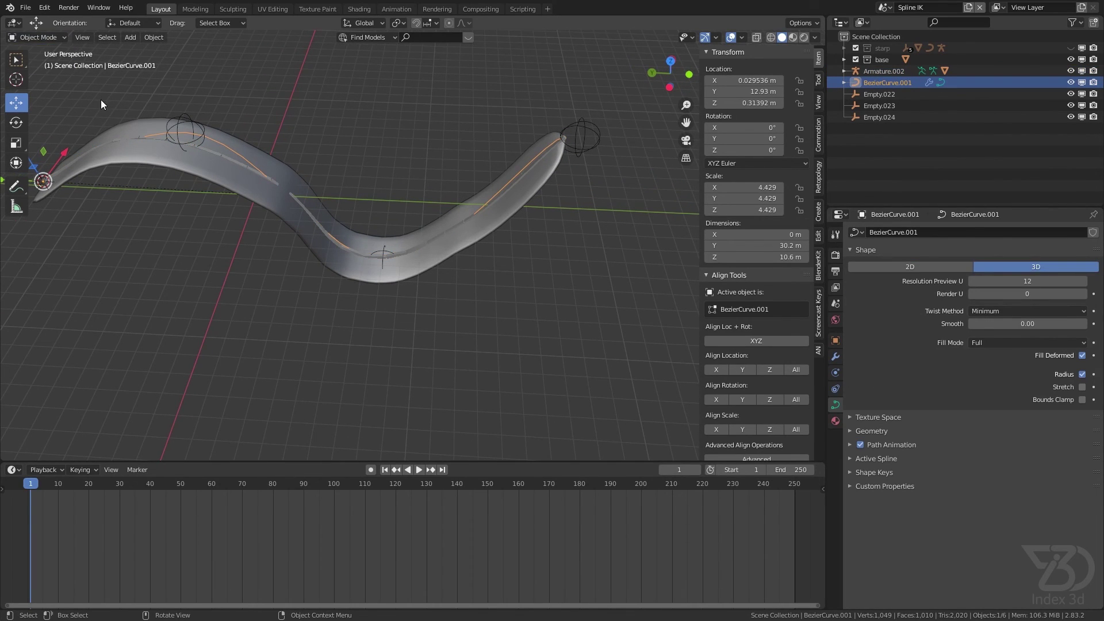